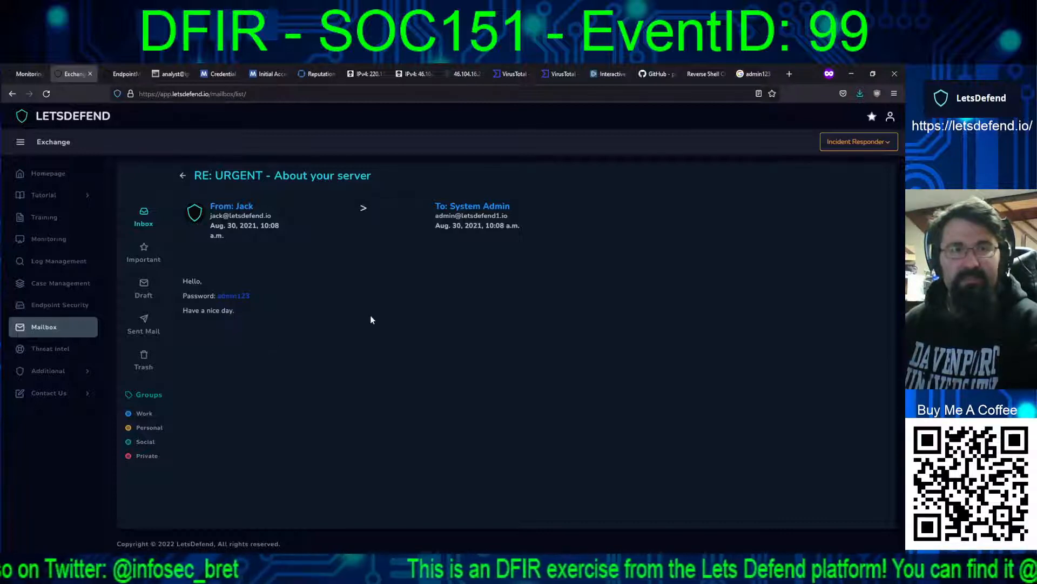
# Step: Copy the domain letsdefend.io from the sender's address in the email and search Google for dnstwist
pyautogui.moveTo(272, 216); pyautogui.dragTo(229, 216)
pyautogui.hotkey('ctrl', 'c')
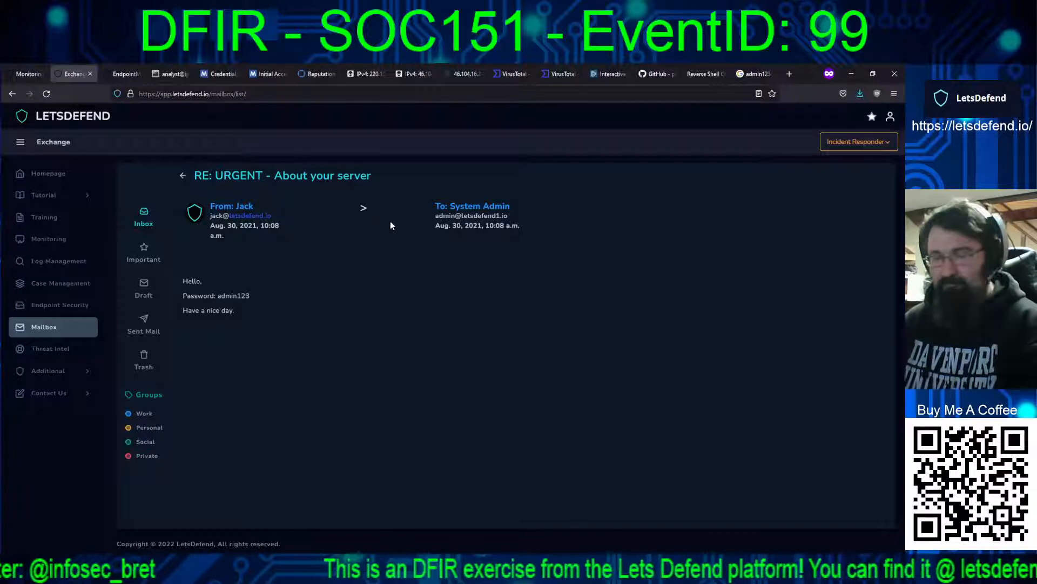
pyautogui.click(756, 75)
pyautogui.click(687, 97)
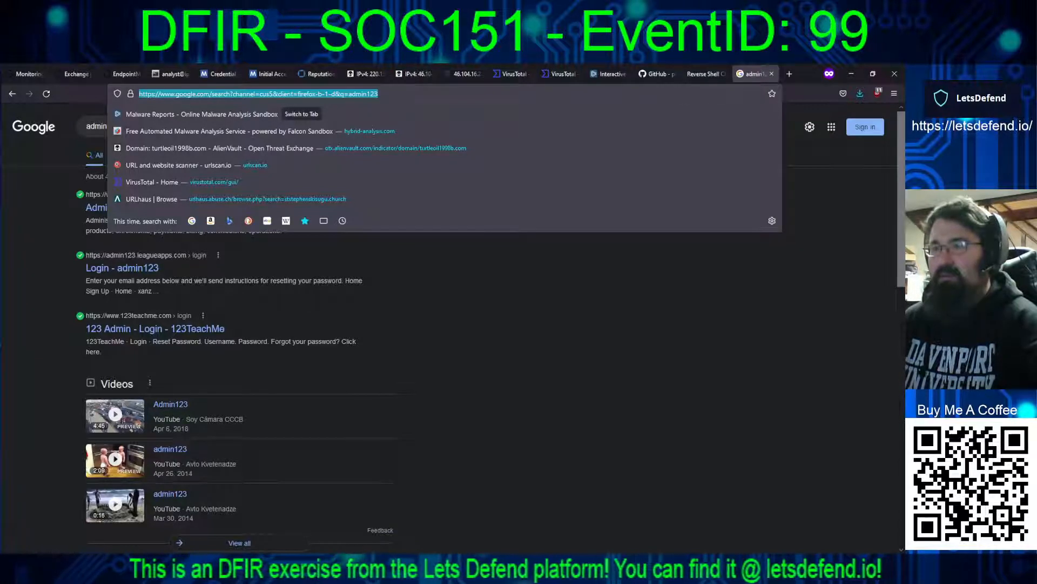
pyautogui.hotkey('alt', 'Tab')
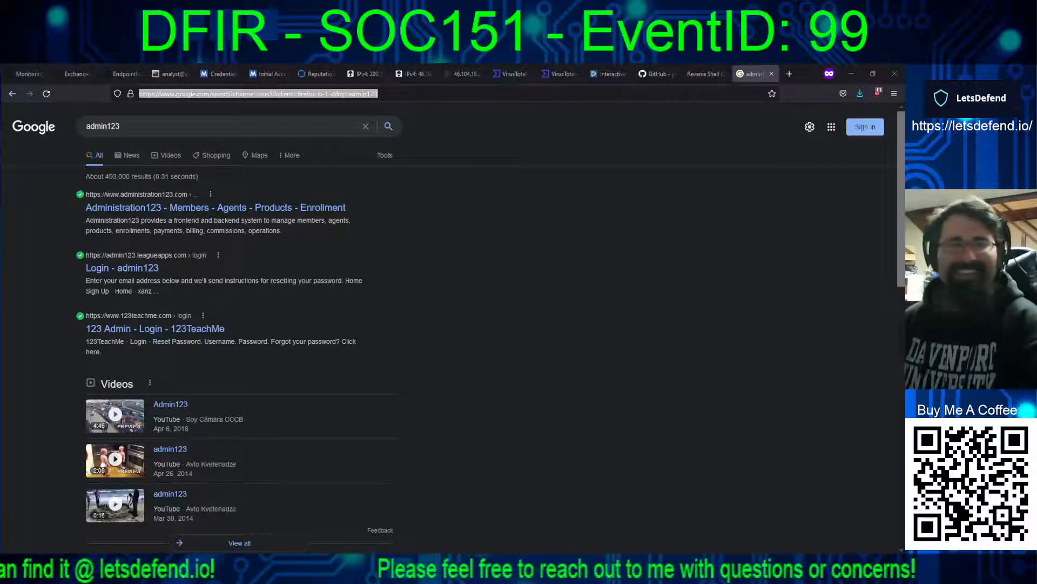
pyautogui.click(233, 129)
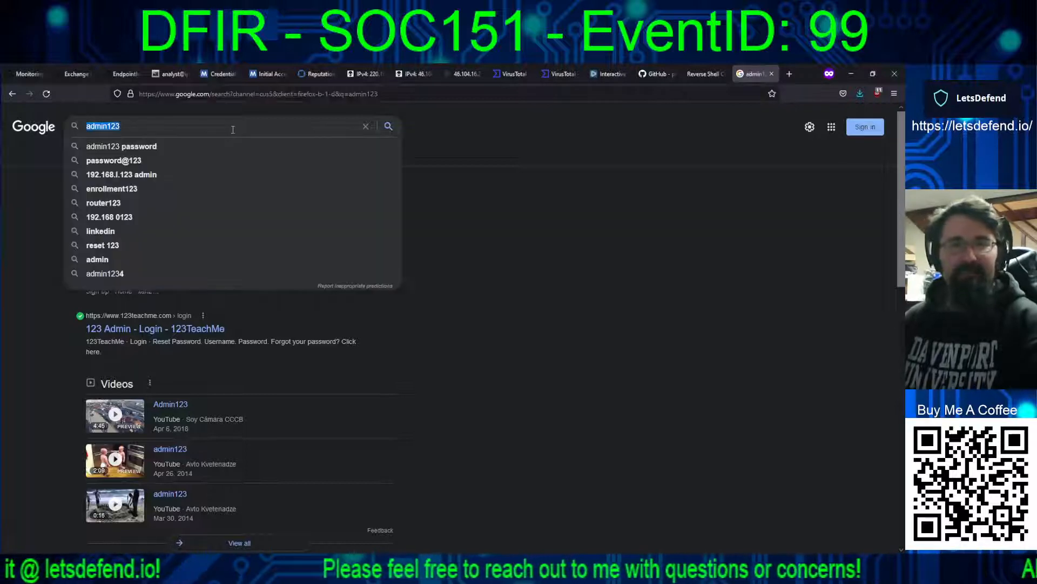
pyautogui.write('dnstwist')
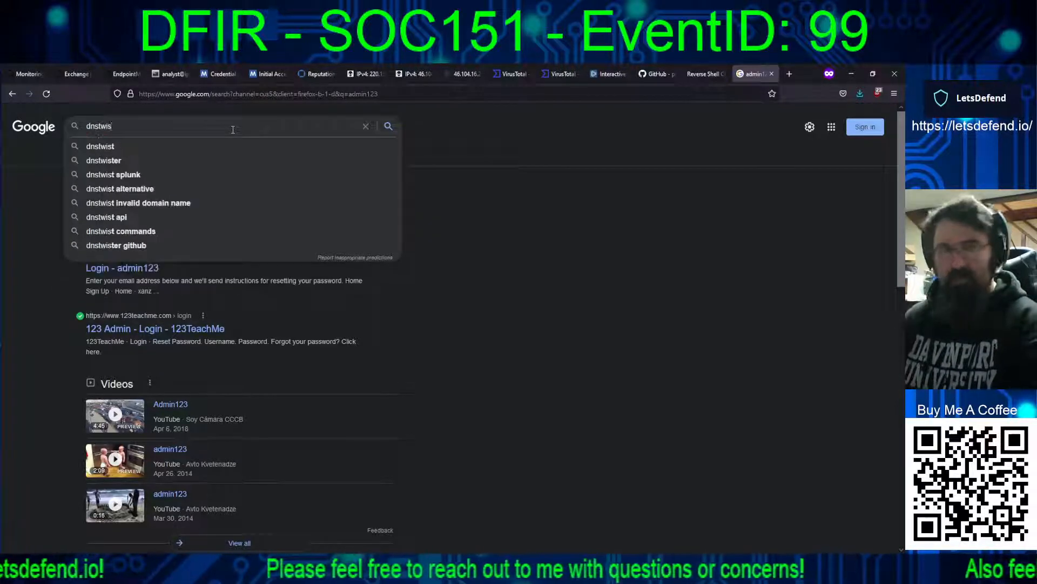
pyautogui.press('Return')
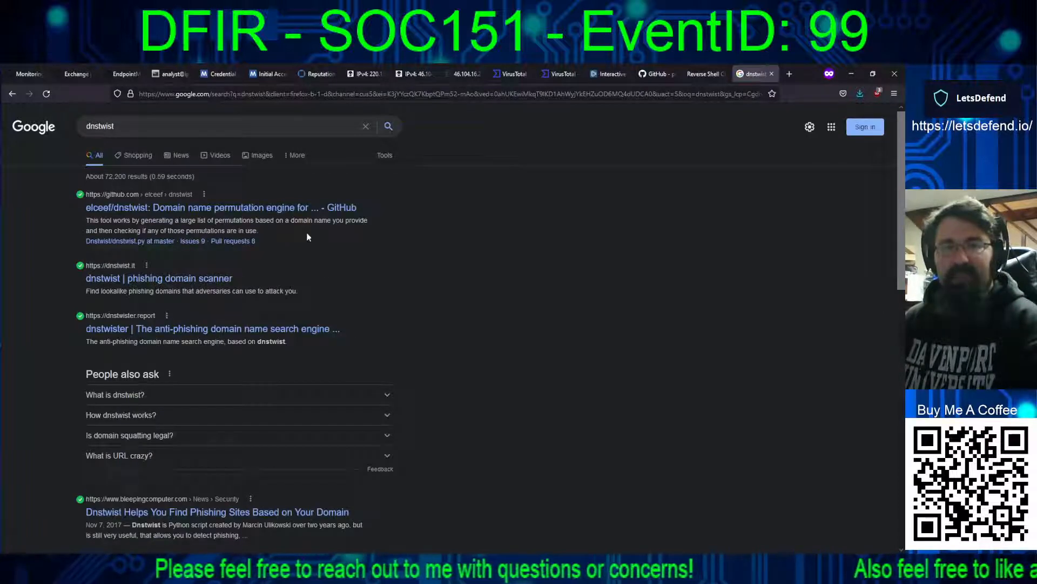
# Step: Open the dnstwist.it and dnstwister.report results in separate tabs and scan letsdefend.io for lookalike domains in dnstwist
pyautogui.middleClick(221, 279)
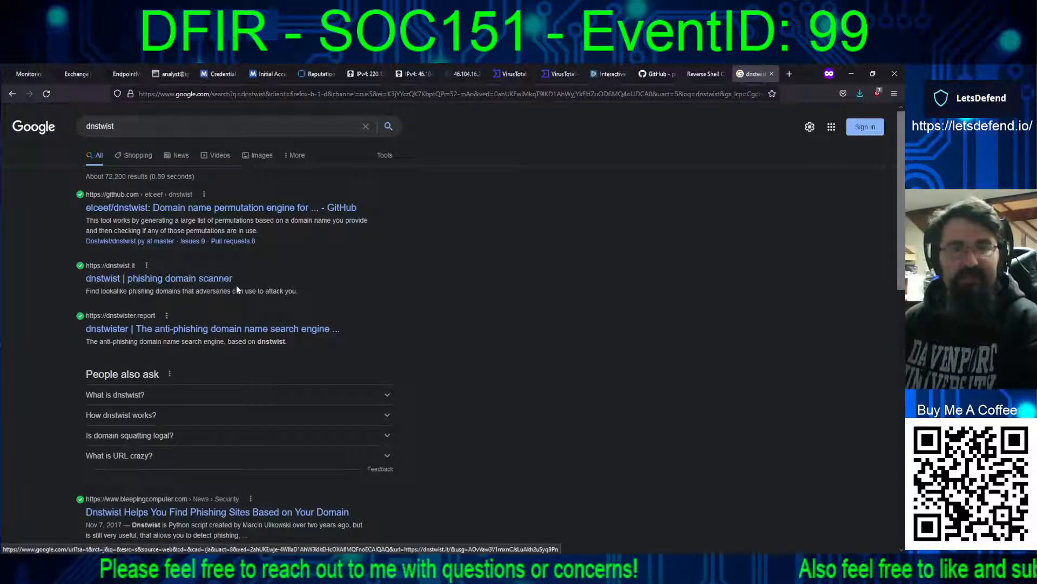
pyautogui.middleClick(201, 330)
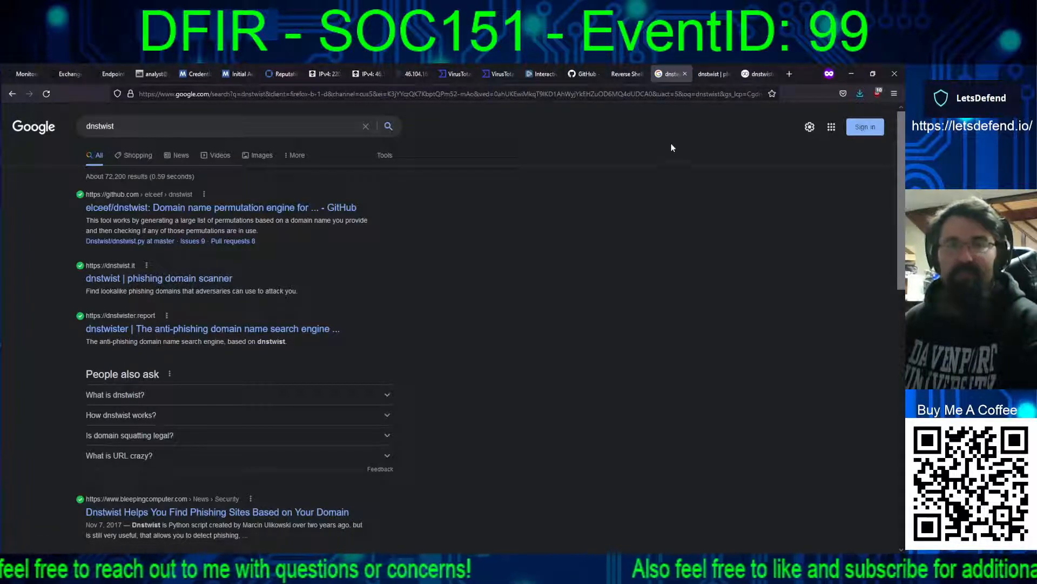
pyautogui.click(711, 74)
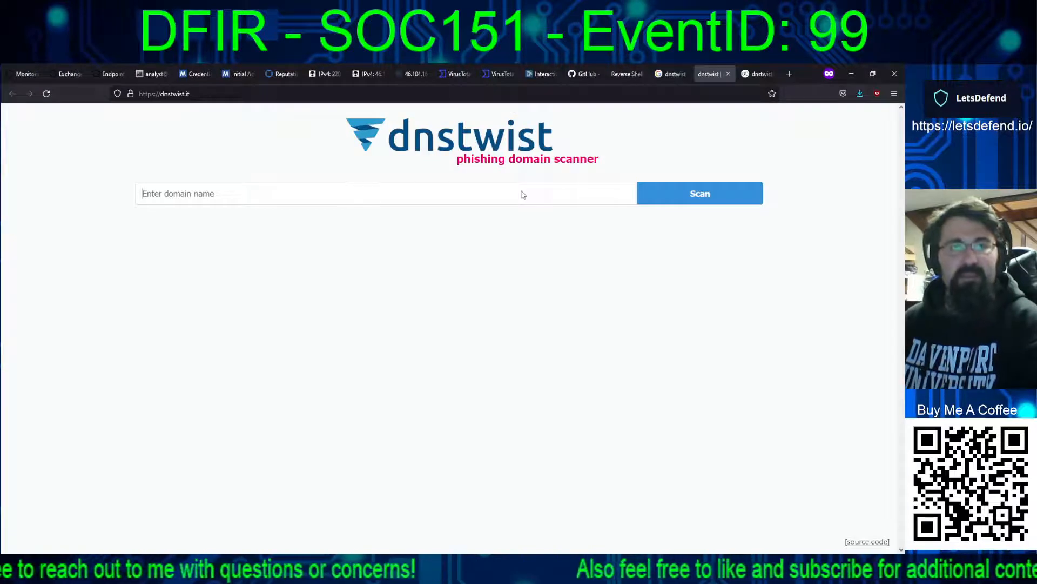
pyautogui.hotkey('ctrl', 'v')
pyautogui.click(645, 193)
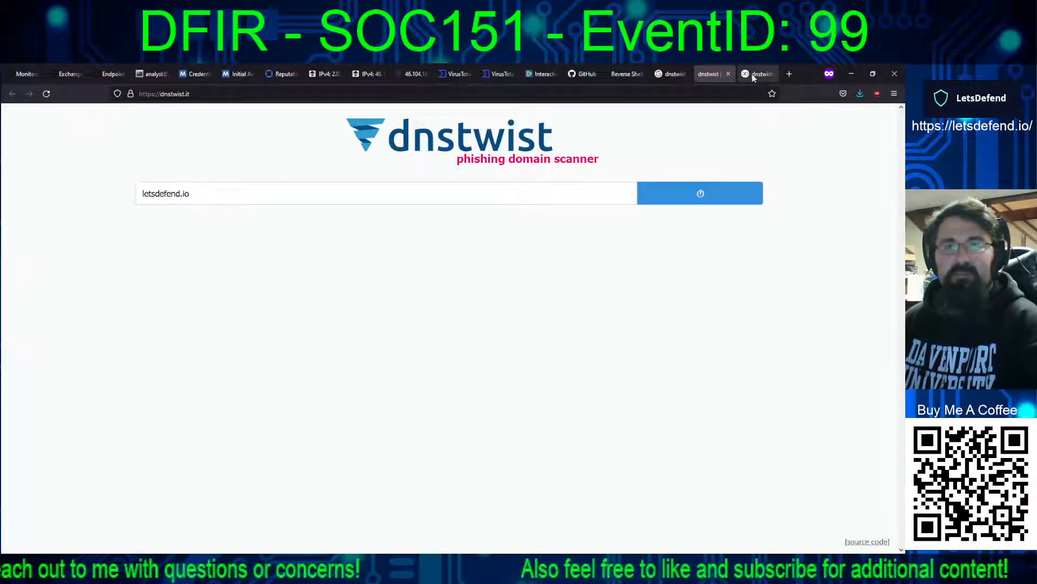
# Step: Run a dnstwister report for the domain letsdefend.io
pyautogui.click(753, 75)
pyautogui.hotkey('ctrl', 'v')
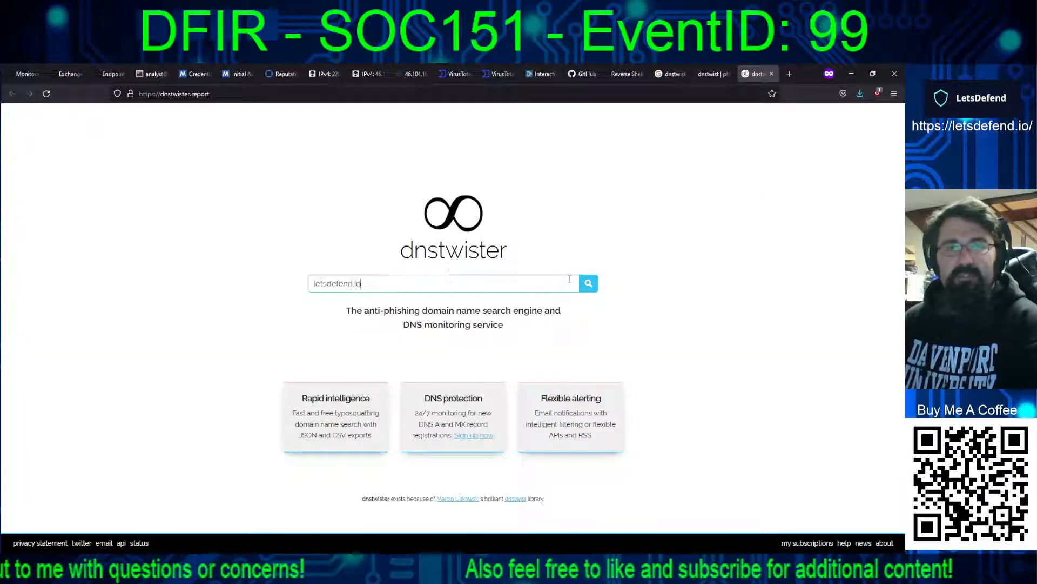
pyautogui.click(588, 283)
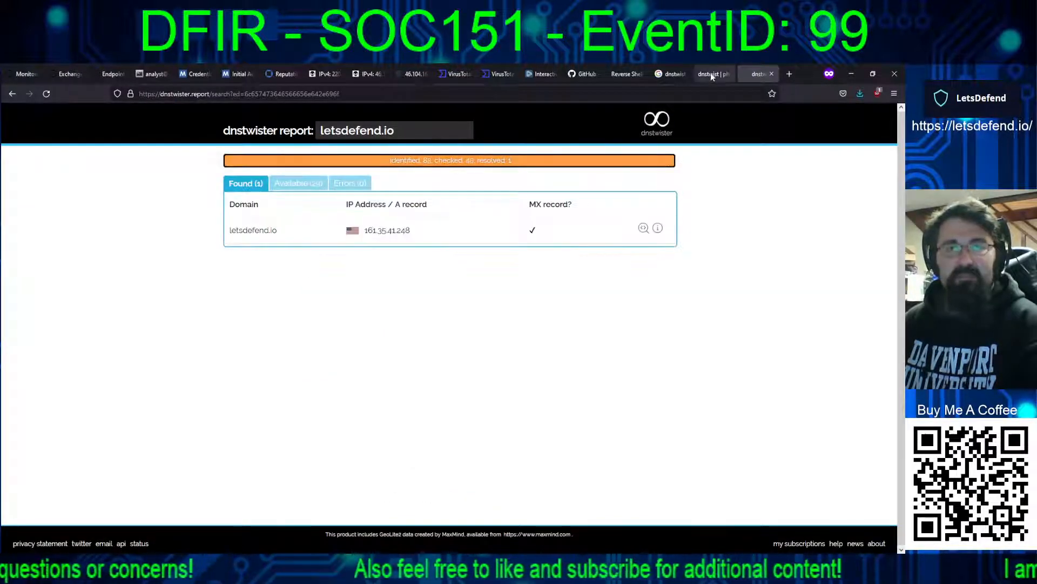
# Step: Compare the registered lookalike domains, IP addresses and mail records for letsdefend.io between the dnstwist and dnstwister results
pyautogui.click(711, 72)
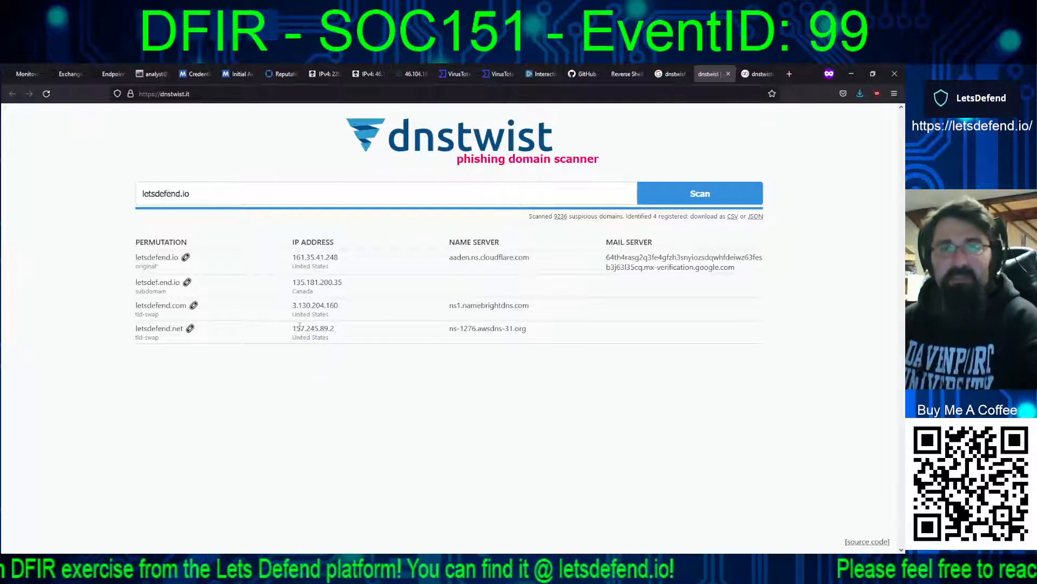
pyautogui.click(756, 74)
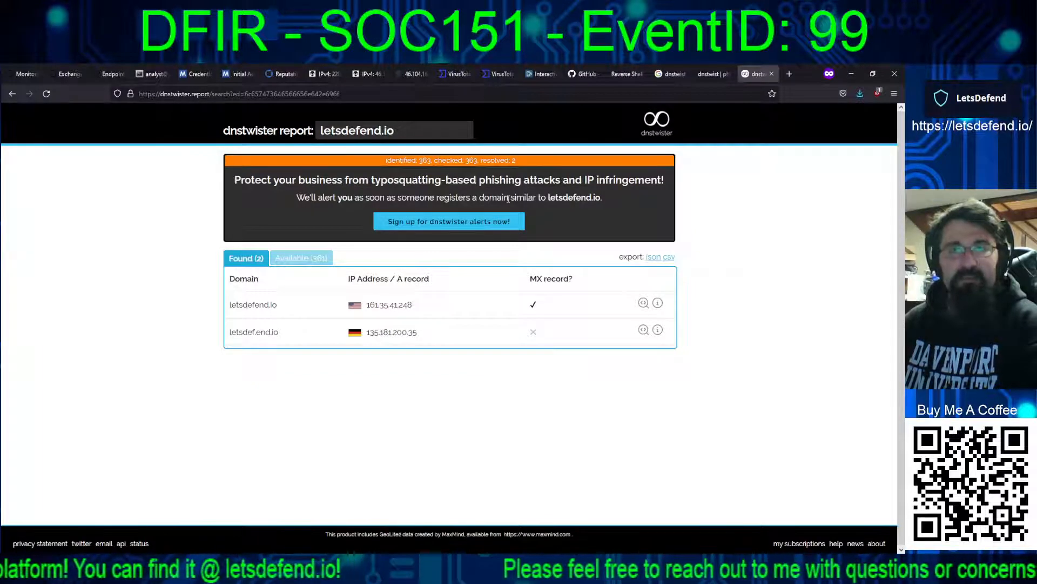
pyautogui.click(706, 76)
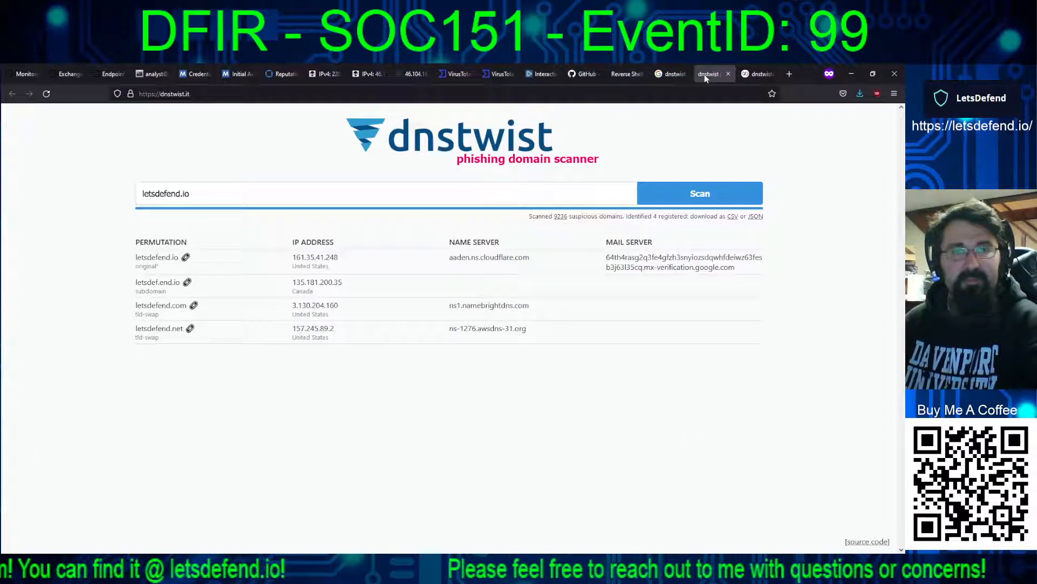
pyautogui.click(748, 76)
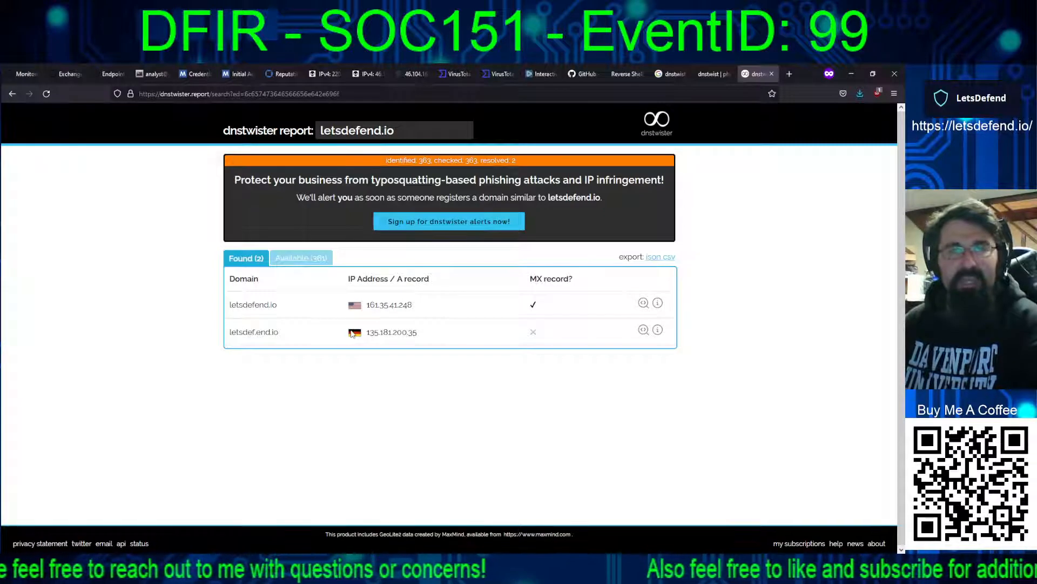
pyautogui.click(710, 75)
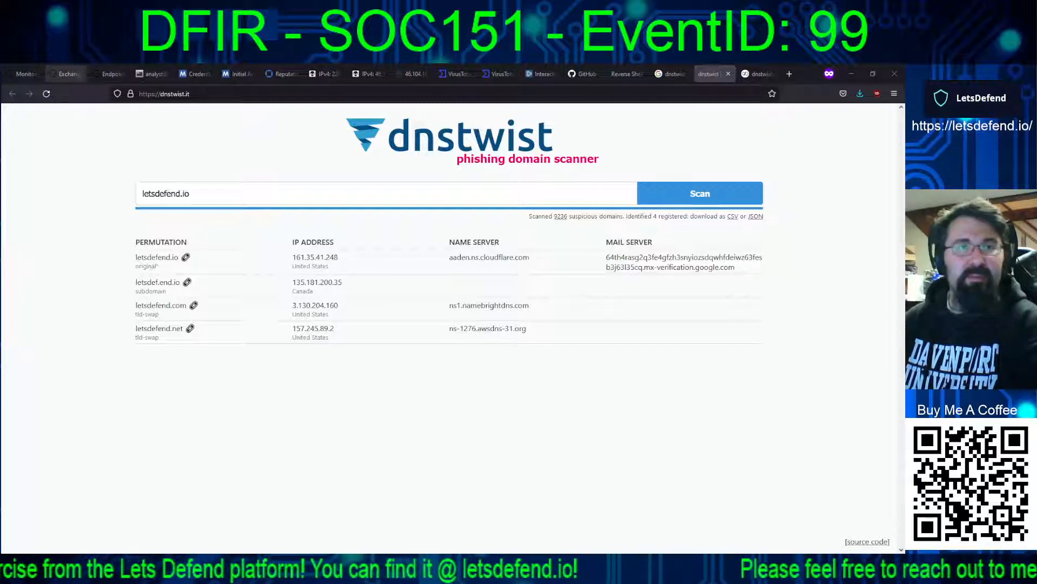
# Step: Return to the Exchange email and highlight the domain letsdefend1.io in the recipient's address
pyautogui.click(65, 73)
pyautogui.moveTo(510, 217); pyautogui.dragTo(464, 217)
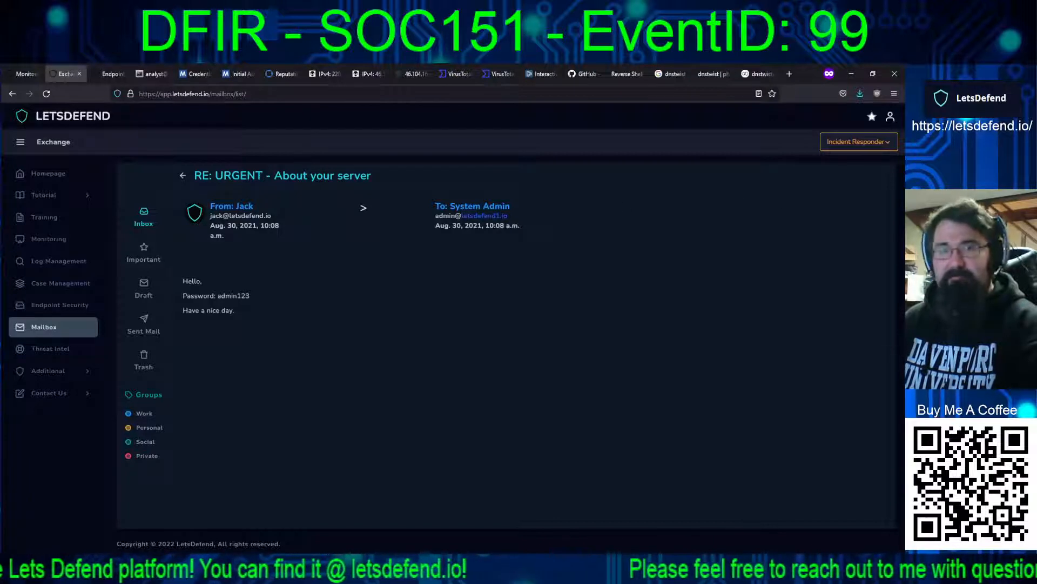
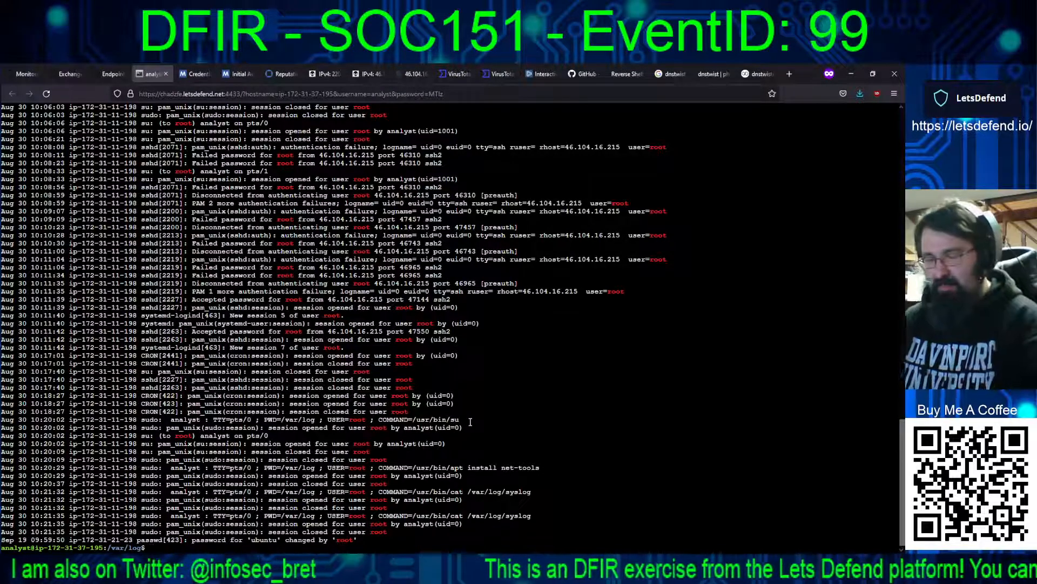
pyautogui.write('o crontab -e')
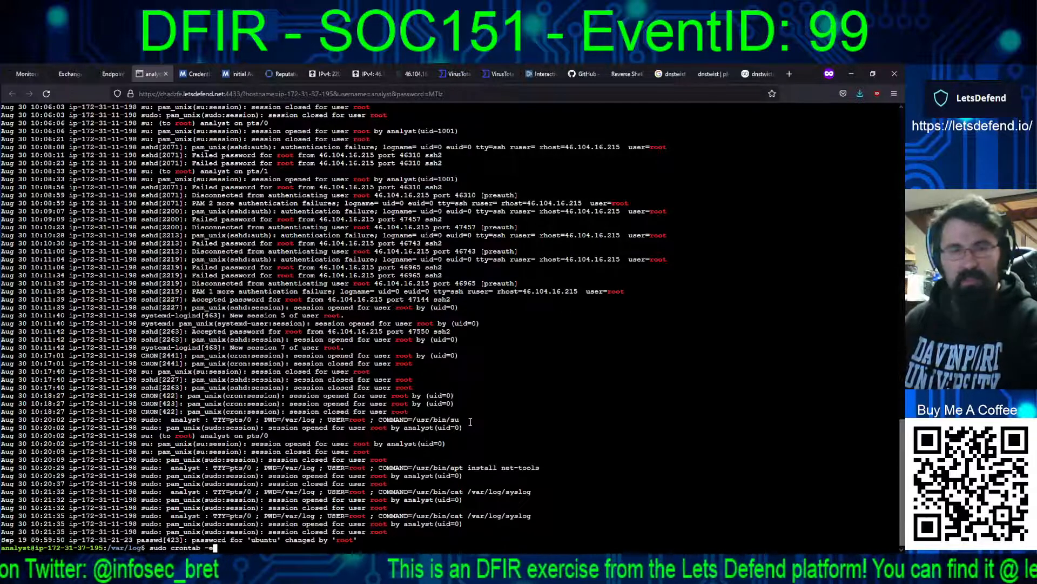
pyautogui.press('Return')
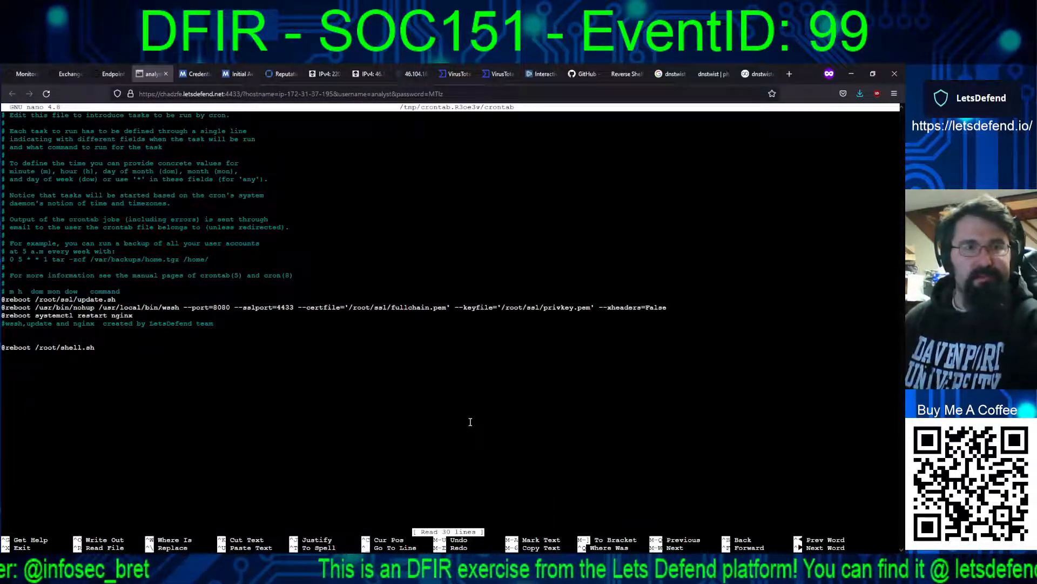
pyautogui.press('Down')
pyautogui.press('Down')
pyautogui.press('Down')
pyautogui.press('Down')
pyautogui.press('Down')
pyautogui.press('Down')
pyautogui.press('Down')
pyautogui.press('Down')
pyautogui.press('Down')
pyautogui.press('Down')
pyautogui.press('Down')
pyautogui.press('Down')
pyautogui.press('Down')
pyautogui.press('Down')
pyautogui.press('Down')
pyautogui.press('Down')
pyautogui.press('Down')
pyautogui.press('Down')
pyautogui.press('Down')
pyautogui.press('Down')
pyautogui.press('Down')
pyautogui.press('Down')
pyautogui.press('Down')
pyautogui.press('Down')
pyautogui.press('Down')
pyautogui.press('Down')
pyautogui.press('Down')
pyautogui.press('Down')
pyautogui.press('Down')
pyautogui.press('Down')
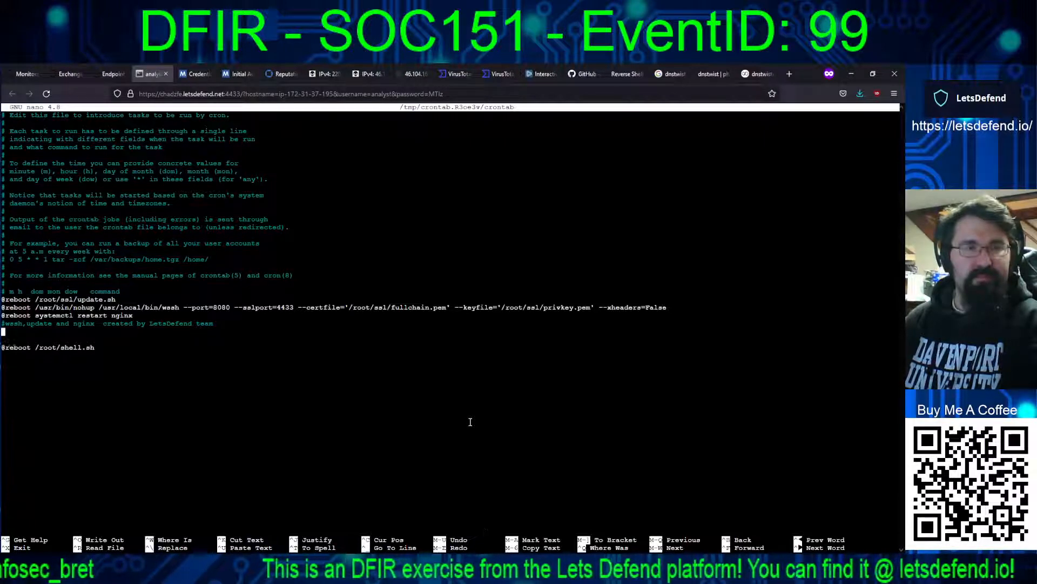
pyautogui.press('Up')
pyautogui.press('Right')
pyautogui.press('Right')
pyautogui.press('Right')
pyautogui.press('Right')
pyautogui.press('Right')
pyautogui.press('Right')
pyautogui.press('Right')
pyautogui.press('Right')
pyautogui.press('Right')
pyautogui.press('Right')
pyautogui.press('Right')
pyautogui.press('Right')
pyautogui.press('Right')
pyautogui.press('Right')
pyautogui.press('Right')
pyautogui.press('Right')
pyautogui.press('Right')
pyautogui.press('Right')
pyautogui.press('Right')
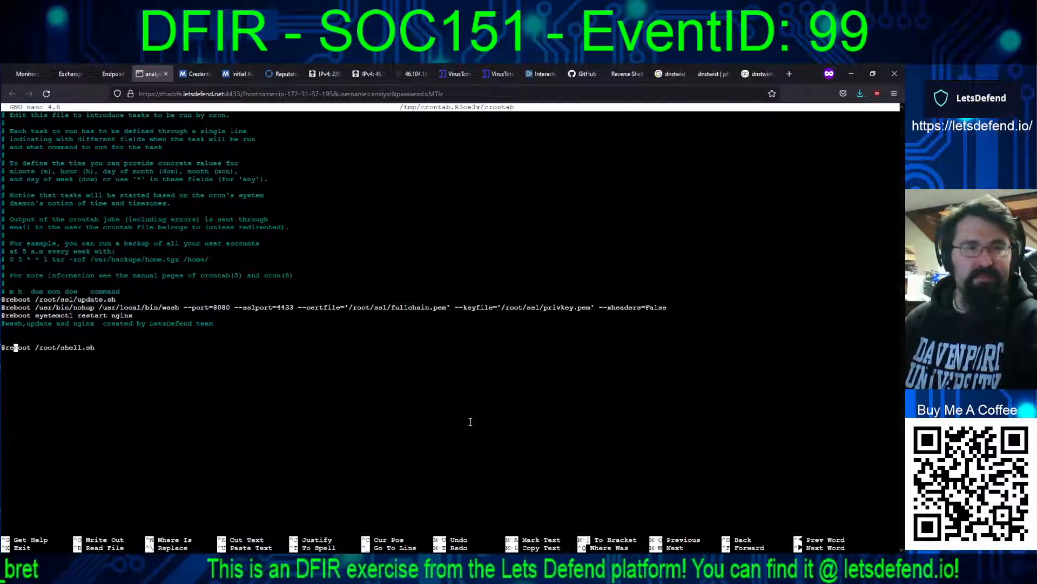
pyautogui.press('Right')
pyautogui.press('Right')
pyautogui.press('Right')
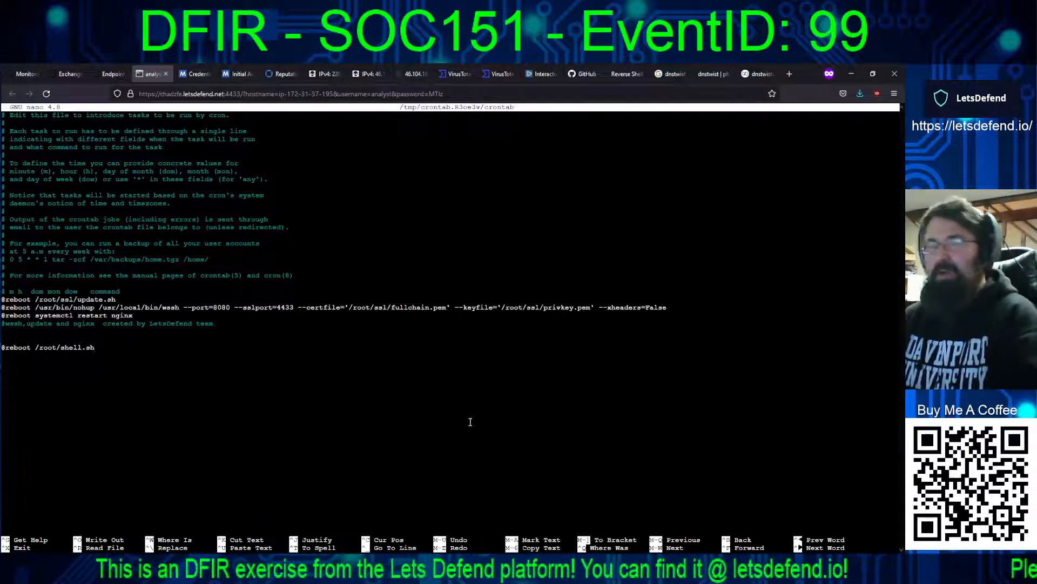
pyautogui.press('Left')
pyautogui.press('Left')
pyautogui.press('Left')
pyautogui.press('Left')
pyautogui.press('Left')
pyautogui.press('Left')
pyautogui.press('Left')
pyautogui.press('Left')
pyautogui.press('Left')
pyautogui.press('Left')
pyautogui.press('Left')
pyautogui.press('Left')
pyautogui.press('Left')
pyautogui.press('Left')
pyautogui.press('Left')
pyautogui.press('Left')
pyautogui.press('Left')
pyautogui.press('Left')
pyautogui.press('Left')
pyautogui.press('Left')
pyautogui.press('Left')
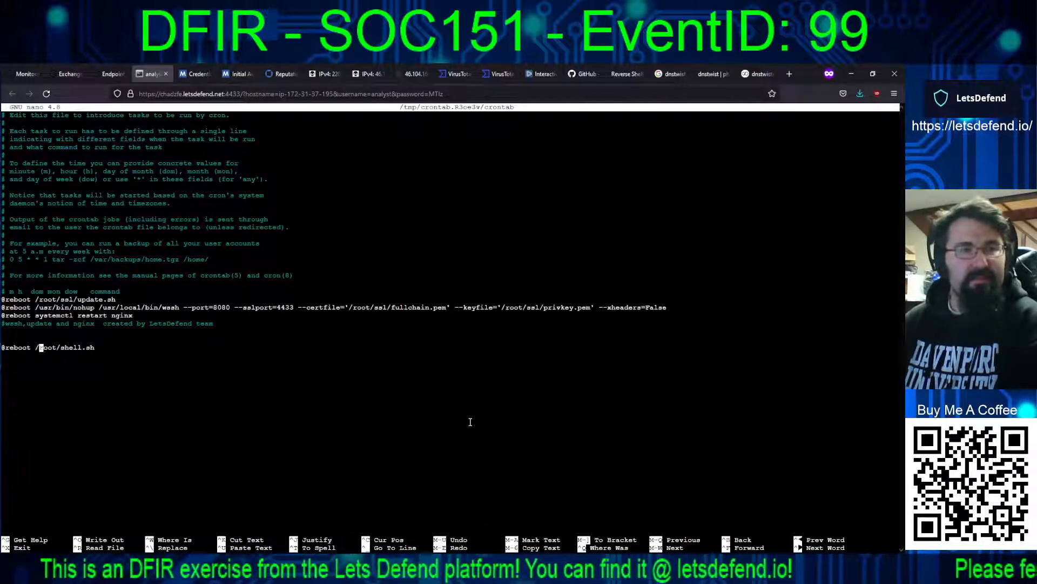
pyautogui.write('#')
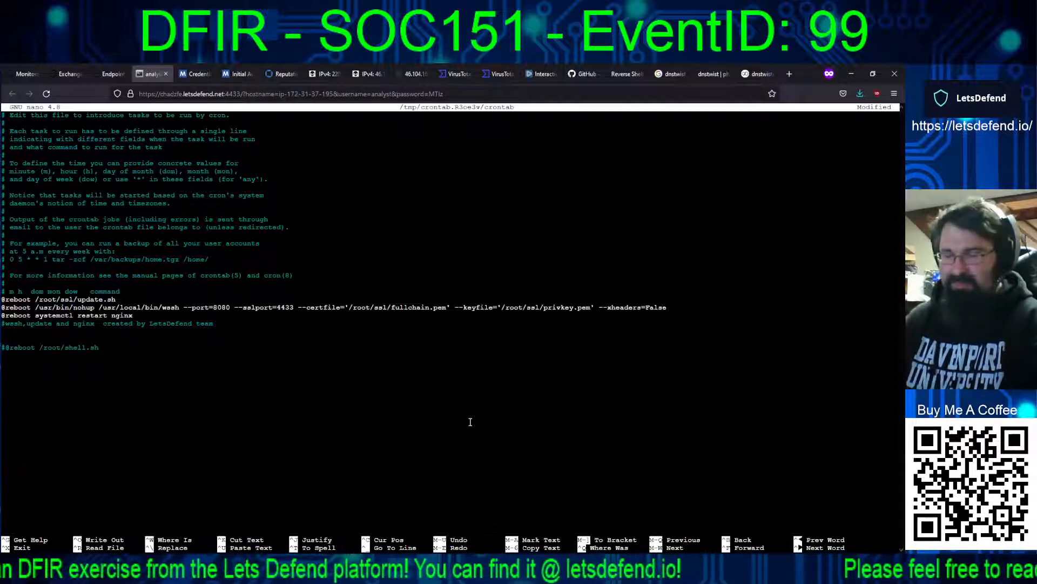
# Step: Save the edited crontab under its existing file name, then reopen it with sudo crontab -e to verify the edit and exit
pyautogui.hotkey('ctrl', 'o')
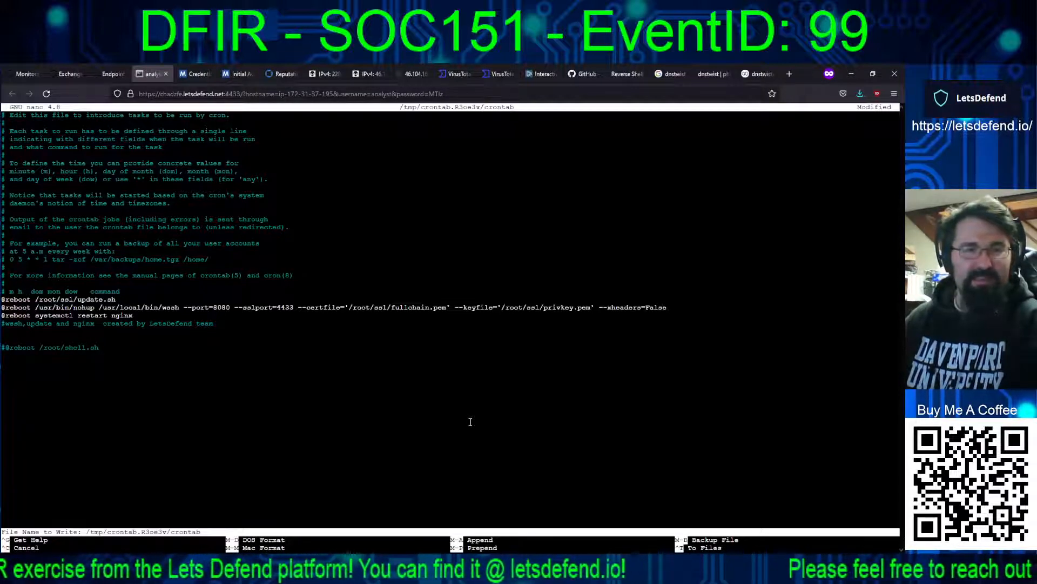
pyautogui.press('Return')
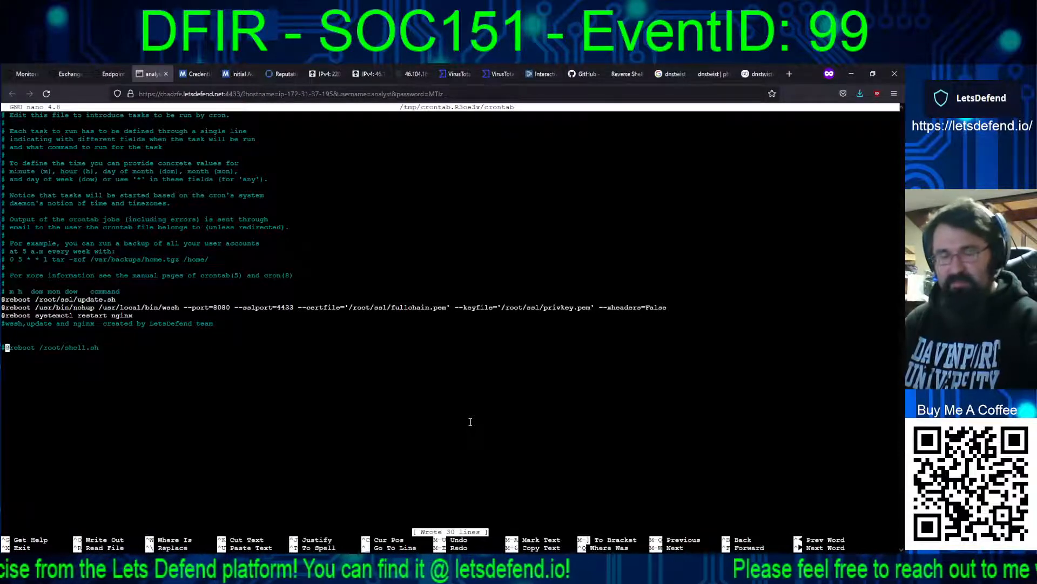
pyautogui.hotkey('ctrl', 'x')
pyautogui.press('Return')
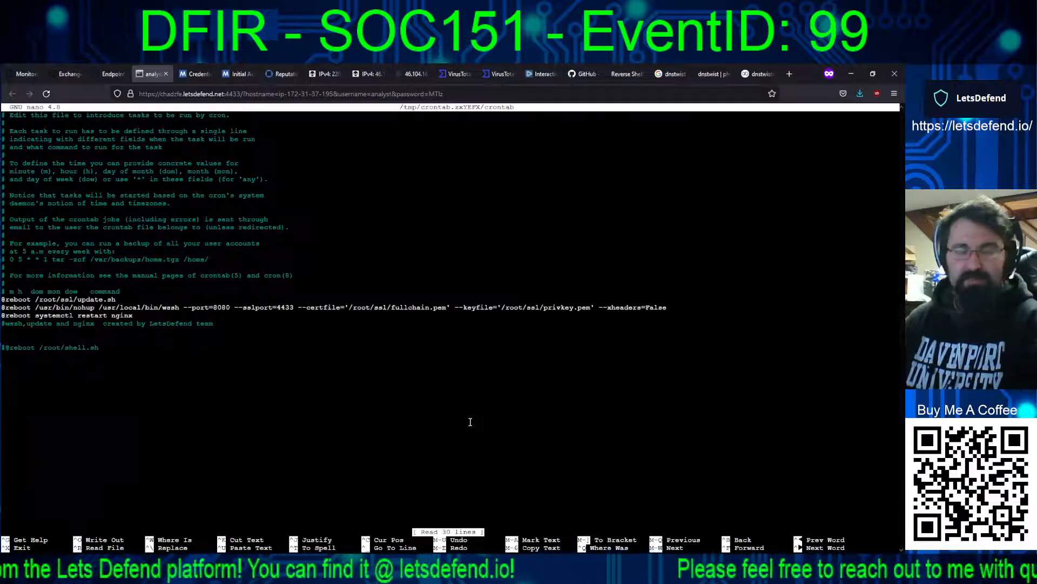
pyautogui.hotkey('ctrl', 'x')
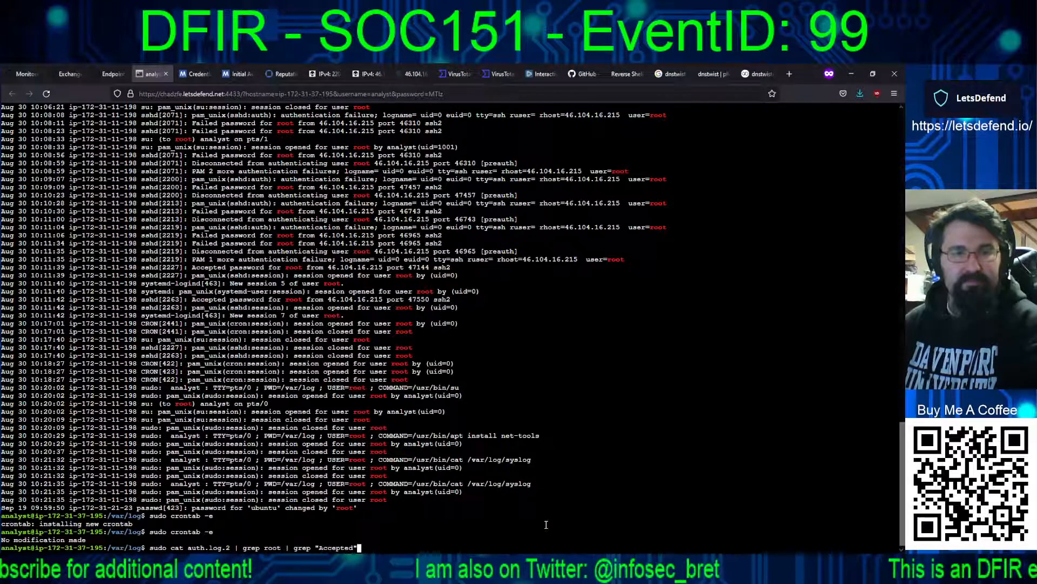
# Step: Open root's command history by running sudo nano /root/.bash_history
pyautogui.press('Up')
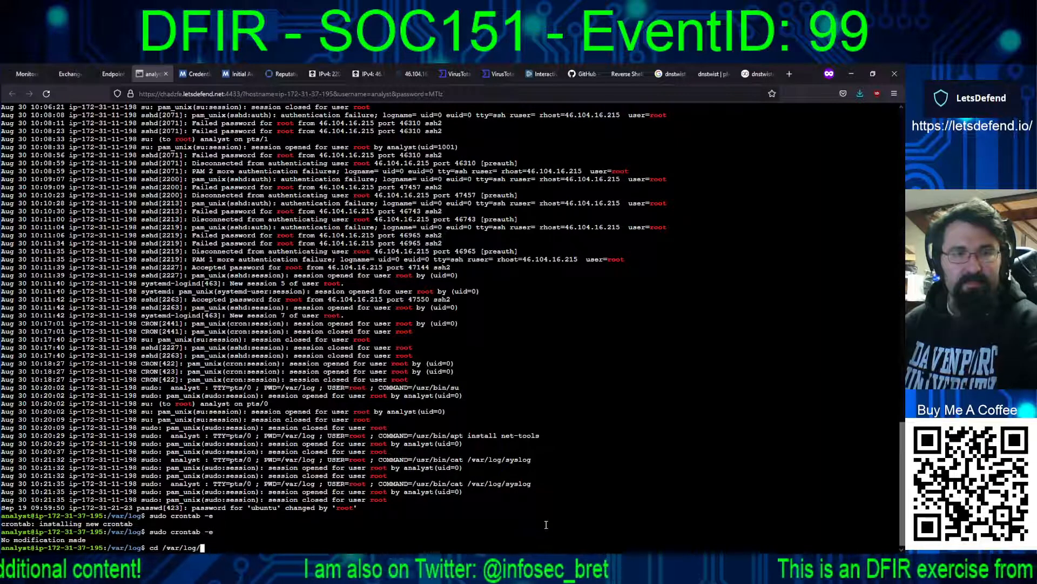
pyautogui.press('Up')
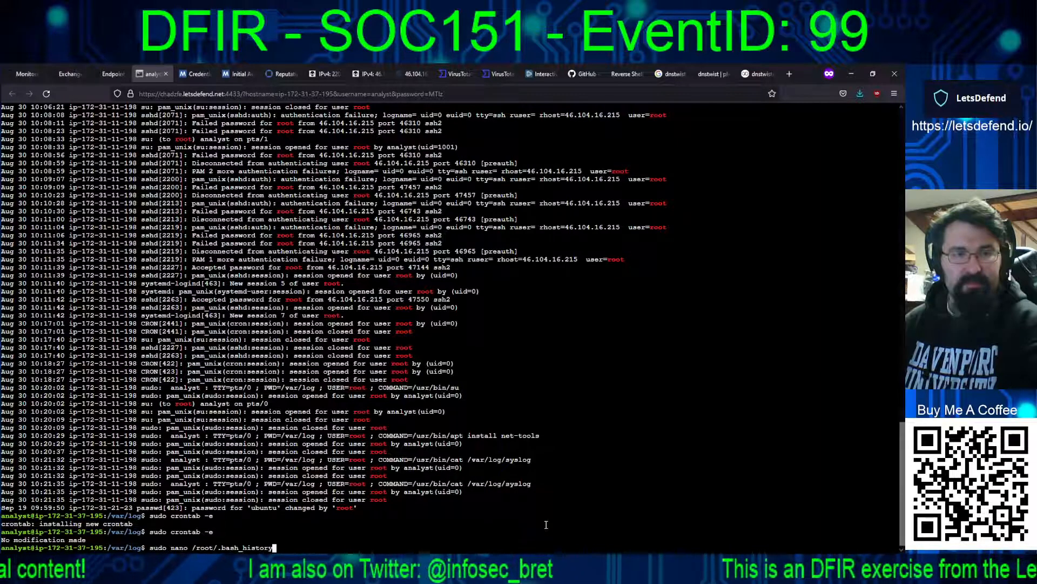
pyautogui.press('Return')
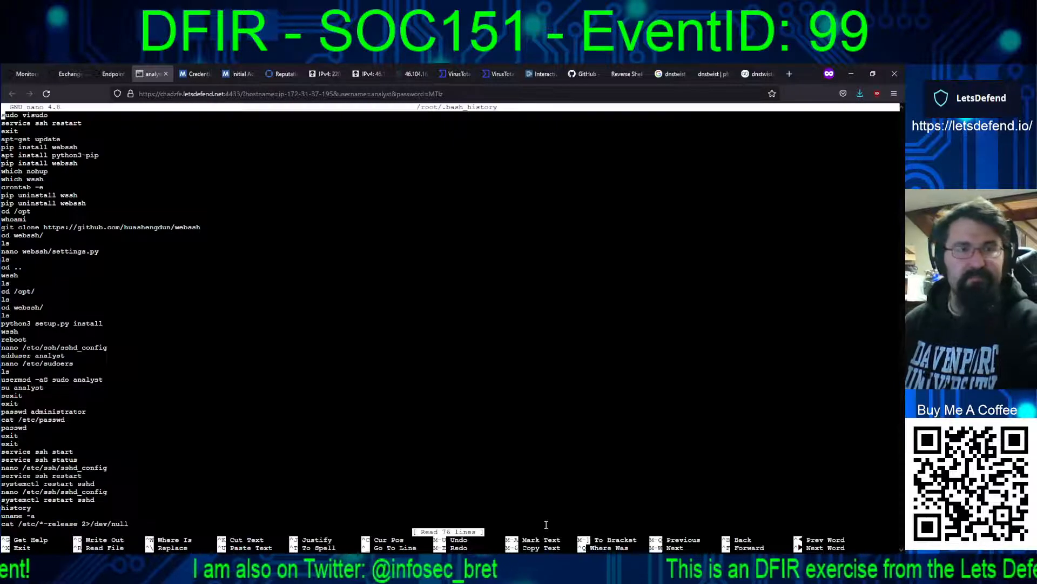
# Step: Examine root's command history for the attacker's reconnaissance, shell script creation and crontab commands, then exit the file
pyautogui.press('Down')
pyautogui.press('Down')
pyautogui.press('Down')
pyautogui.press('Down')
pyautogui.press('Down')
pyautogui.press('Down')
pyautogui.press('Down')
pyautogui.press('Down')
pyautogui.press('Down')
pyautogui.press('Down')
pyautogui.press('Down')
pyautogui.press('Down')
pyautogui.press('Down')
pyautogui.press('Down')
pyautogui.press('Down')
pyautogui.press('Down')
pyautogui.press('Down')
pyautogui.press('Down')
pyautogui.press('Down')
pyautogui.press('Down')
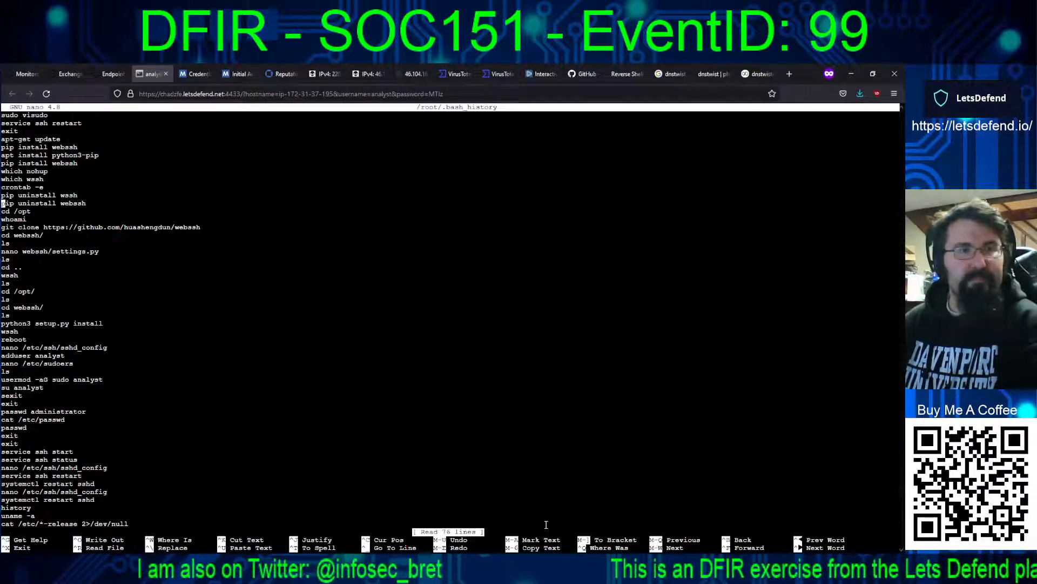
pyautogui.press('Down')
pyautogui.press('Down')
pyautogui.press('Down')
pyautogui.press('Down')
pyautogui.press('Down')
pyautogui.press('Down')
pyautogui.press('Down')
pyautogui.press('Down')
pyautogui.press('Down')
pyautogui.press('Down')
pyautogui.press('Down')
pyautogui.press('Down')
pyautogui.press('Down')
pyautogui.press('Down')
pyautogui.press('Down')
pyautogui.press('Down')
pyautogui.press('Down')
pyautogui.press('Down')
pyautogui.press('Down')
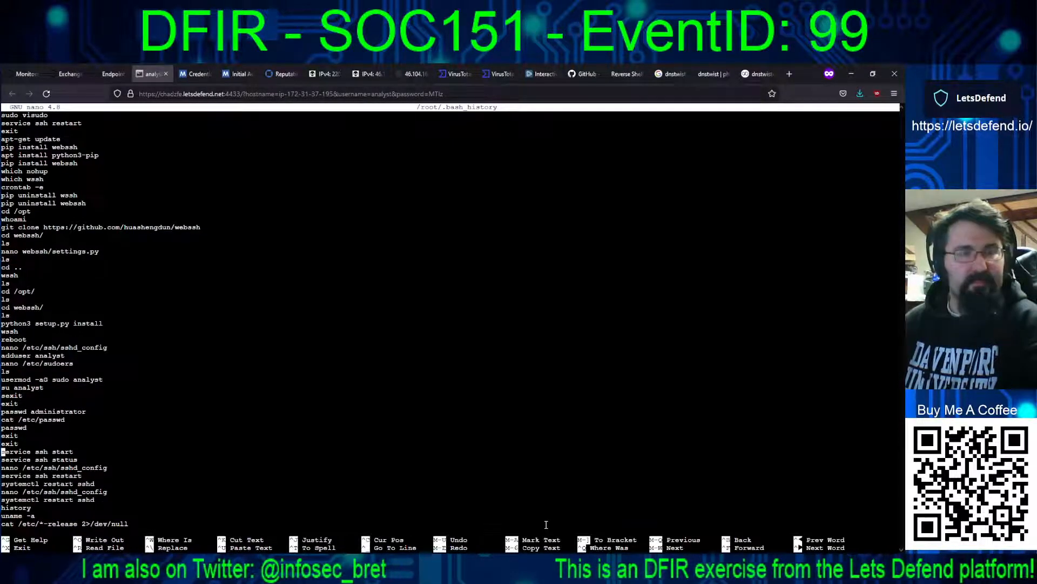
pyautogui.press('Down')
pyautogui.press('Down')
pyautogui.press('Down')
pyautogui.press('Down')
pyautogui.press('Down')
pyautogui.press('Down')
pyautogui.press('Down')
pyautogui.press('Down')
pyautogui.press('Down')
pyautogui.press('Down')
pyautogui.press('Down')
pyautogui.press('Down')
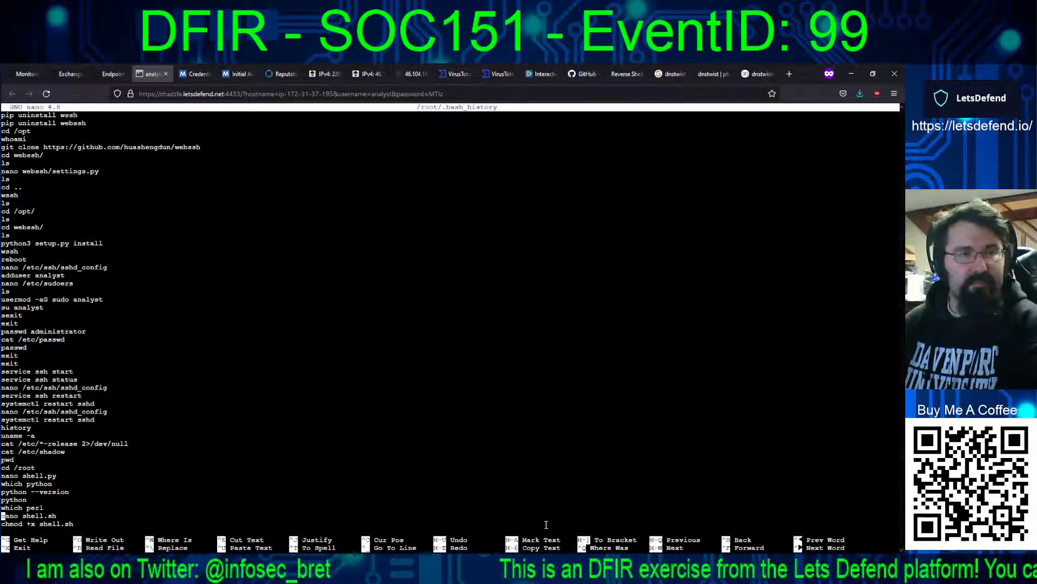
pyautogui.press('Up')
pyautogui.press('Up')
pyautogui.press('Up')
pyautogui.press('Up')
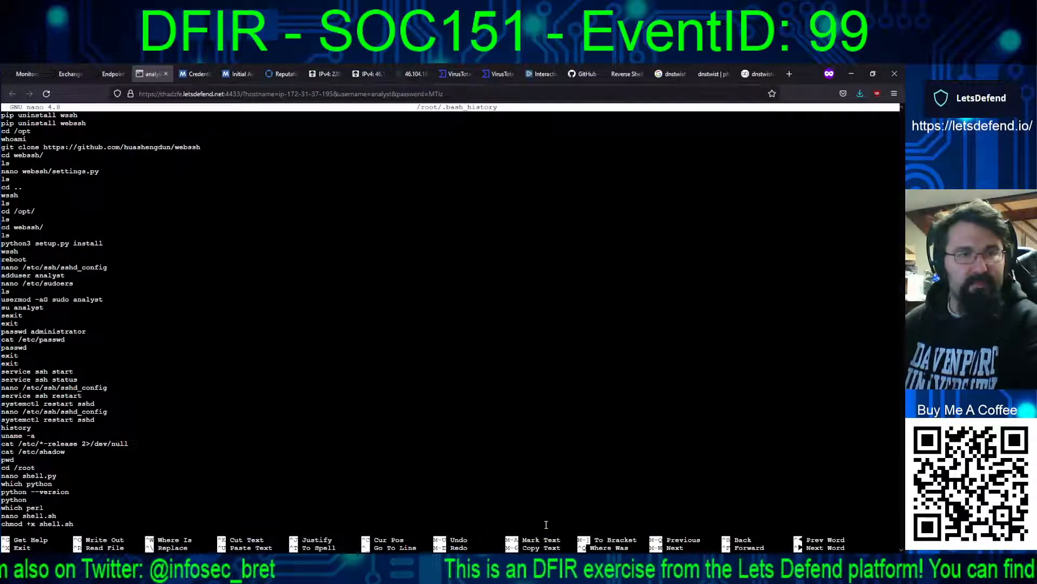
pyautogui.press('Up')
pyautogui.press('Up')
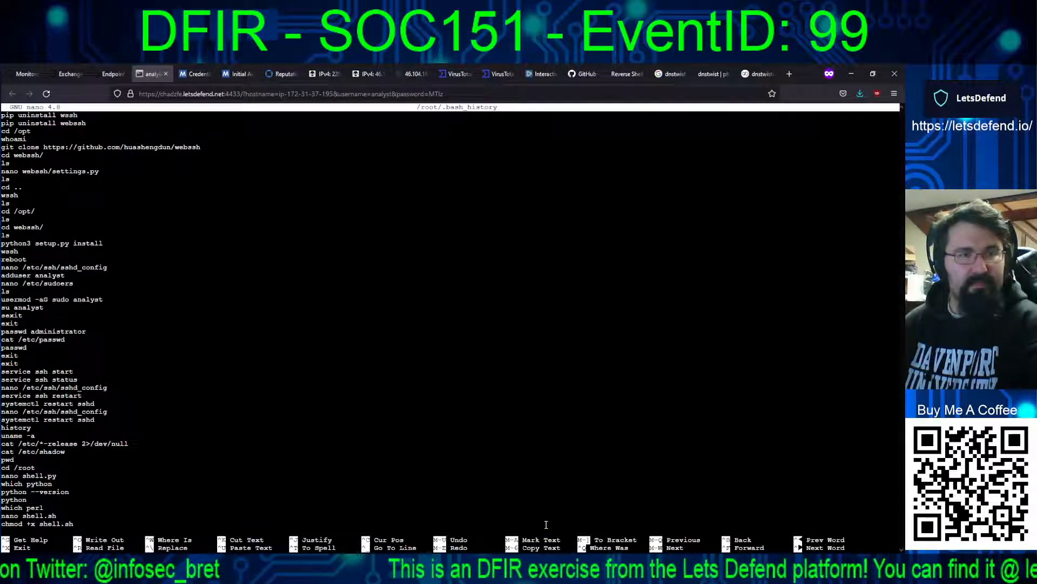
pyautogui.press('Down')
pyautogui.press('Down')
pyautogui.press('Down')
pyautogui.press('Down')
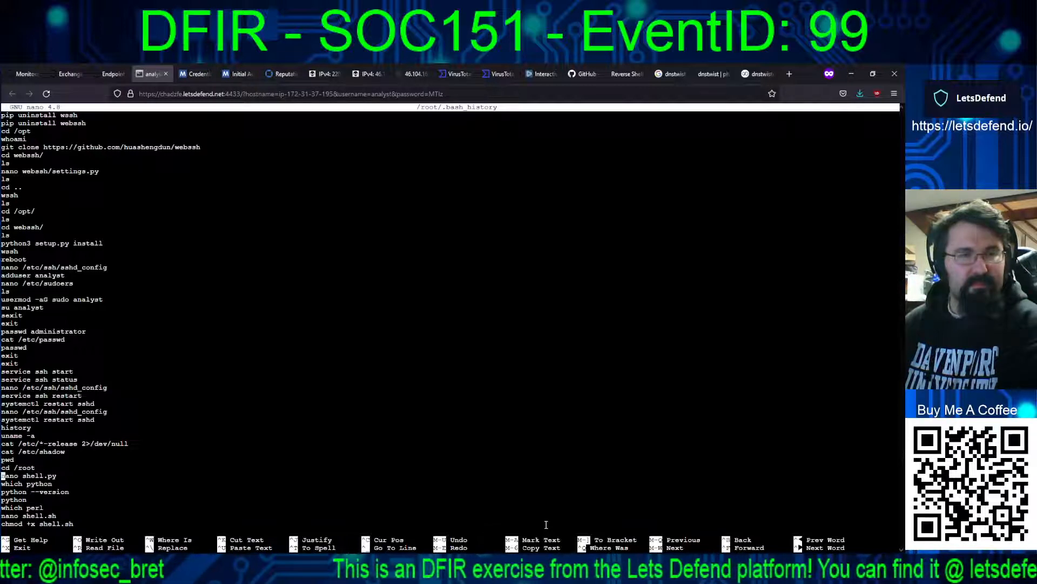
pyautogui.press('Down')
pyautogui.press('Down')
pyautogui.press('Down')
pyautogui.press('Down')
pyautogui.press('Down')
pyautogui.press('Down')
pyautogui.press('Down')
pyautogui.press('Down')
pyautogui.press('Down')
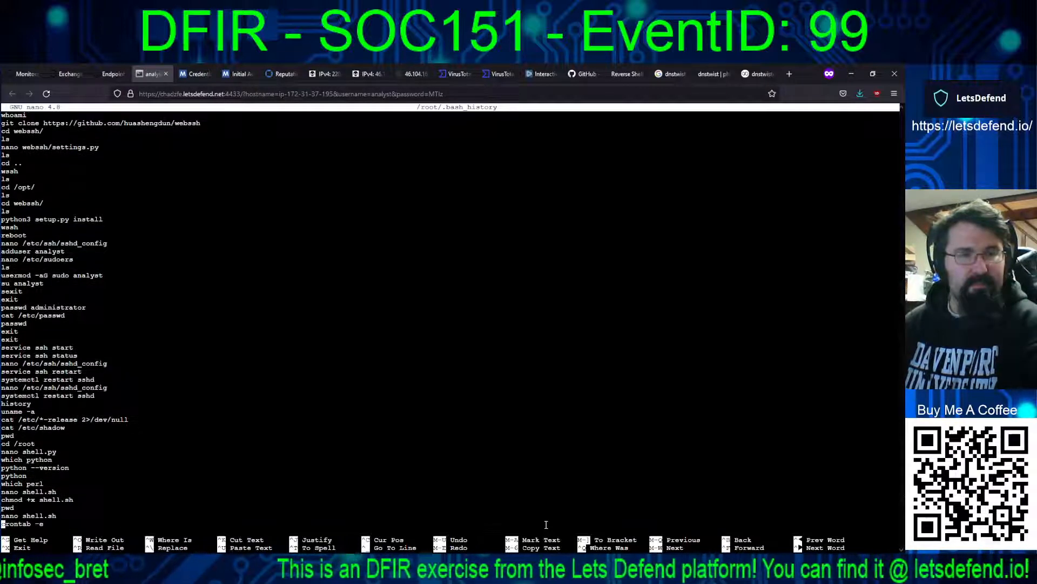
pyautogui.press('Down')
pyautogui.press('Down')
pyautogui.press('Down')
pyautogui.press('Down')
pyautogui.press('Down')
pyautogui.press('Down')
pyautogui.press('Down')
pyautogui.press('Down')
pyautogui.press('Down')
pyautogui.press('Down')
pyautogui.press('Down')
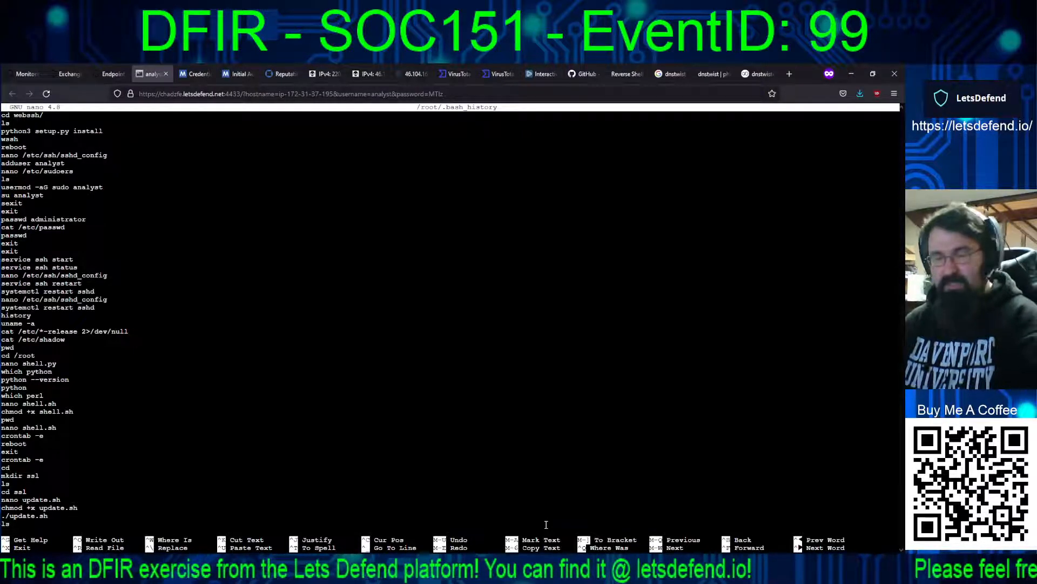
pyautogui.hotkey('ctrl', 'x')
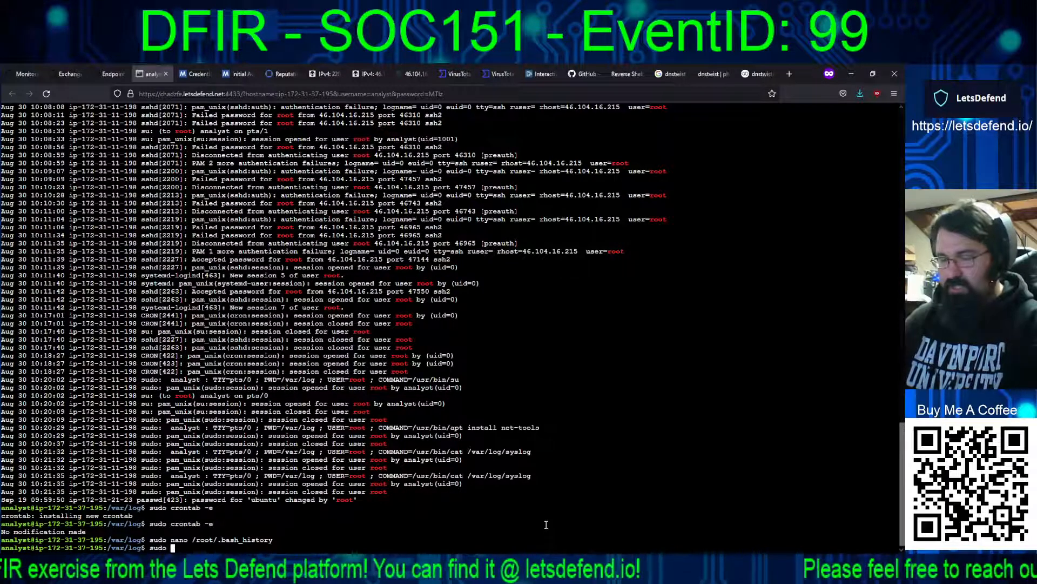
# Step: List all files in root's home directory with sudo ls -lisanh /root/
pyautogui.write('sudo ls -lisan')
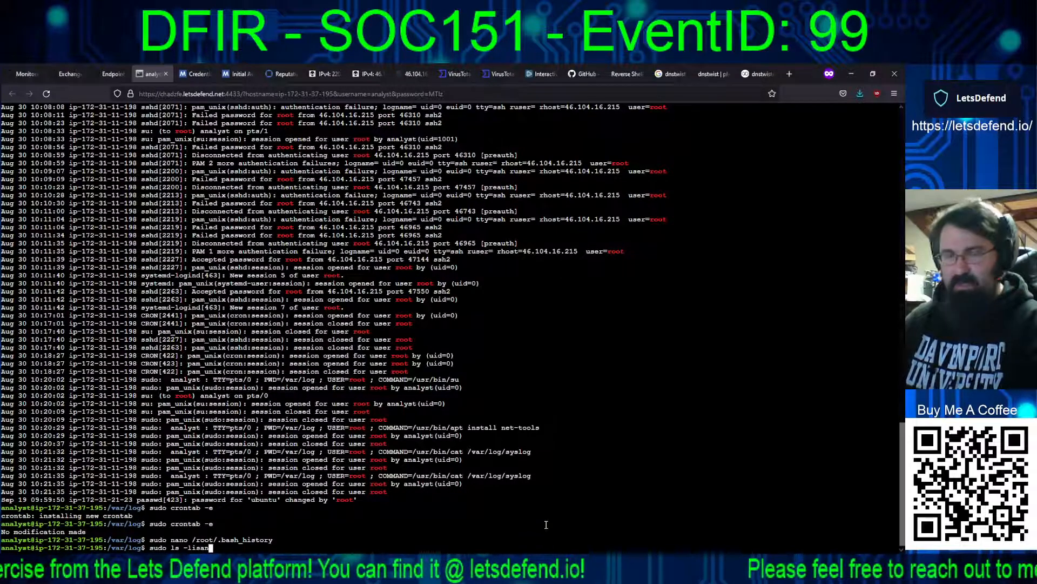
pyautogui.write('h /roo')
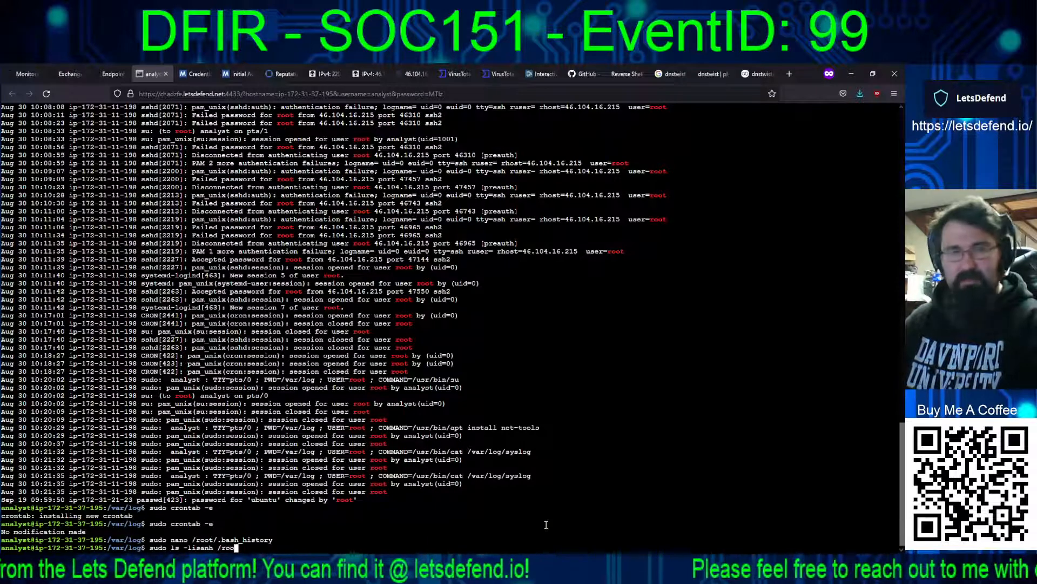
pyautogui.write('t/')
pyautogui.press('Return')
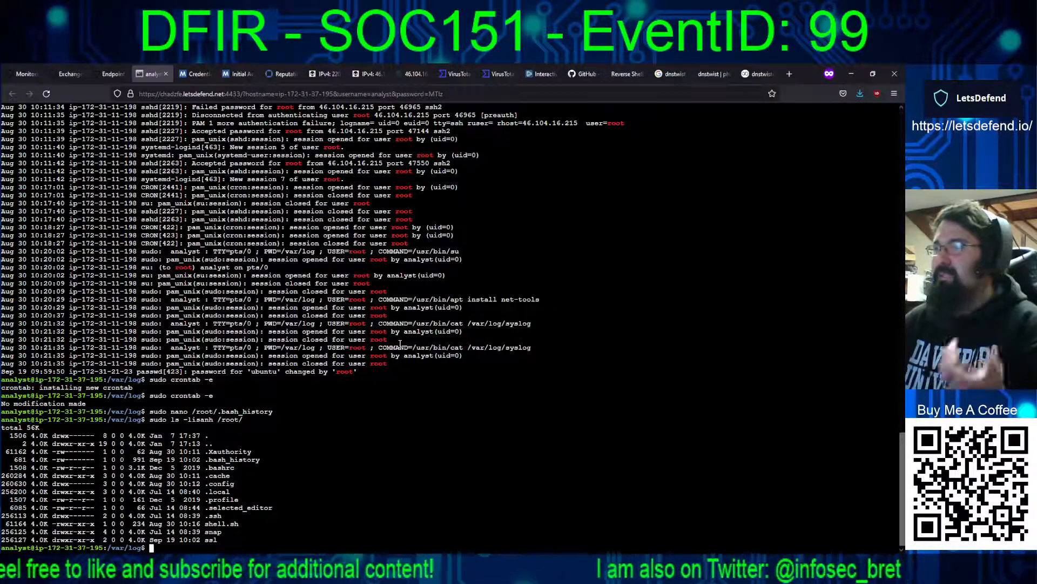
# Step: Recheck the SOC151 Unauthorized Root Access alert details in LetsDefend Monitoring and return to the analyst terminal
pyautogui.click(27, 71)
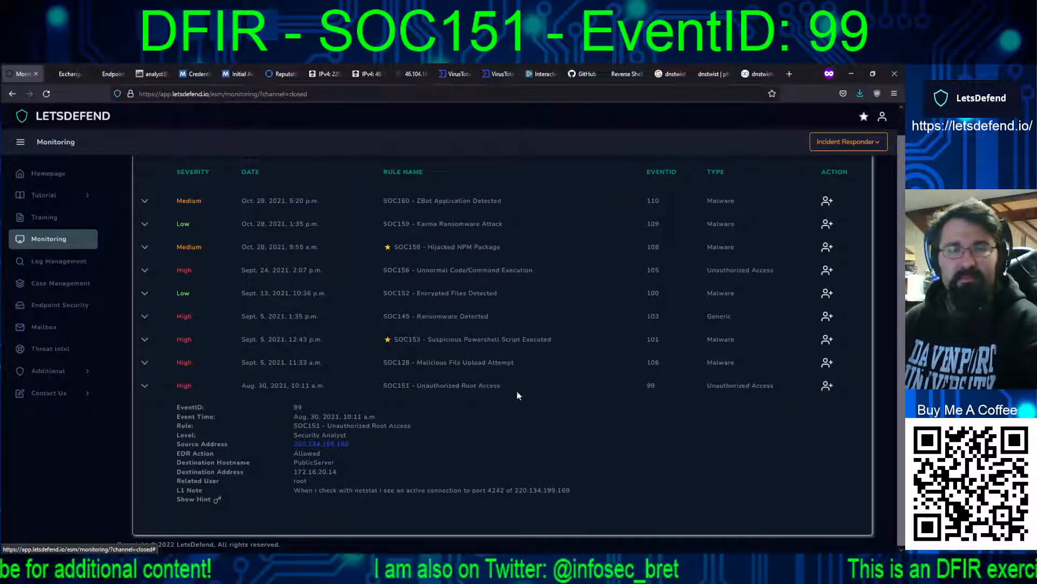
pyautogui.click(158, 75)
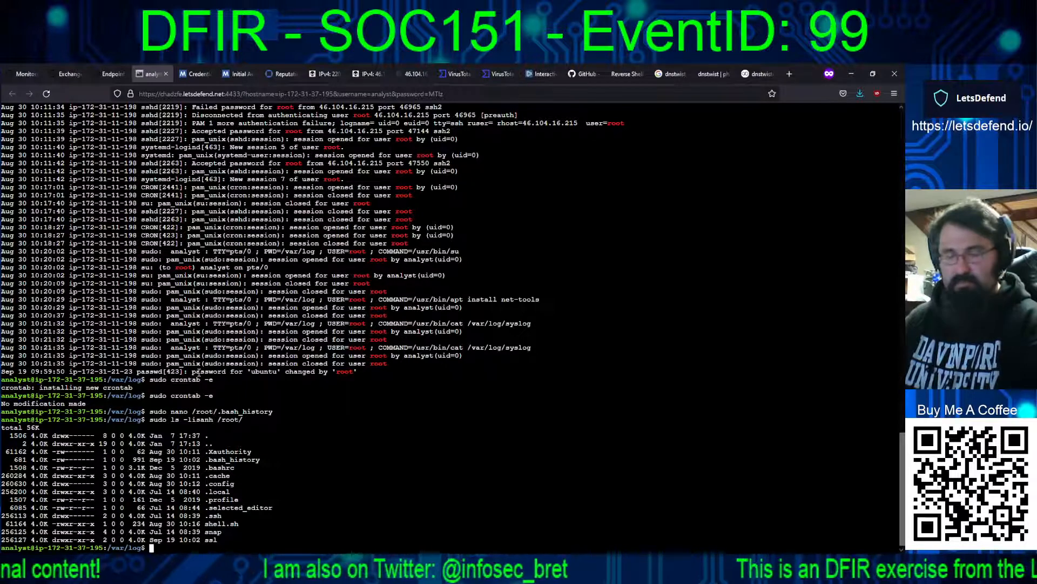
# Step: Run sudo top and look through the full list of running processes for suspicious activity
pyautogui.write('sudo top')
pyautogui.press('Return')
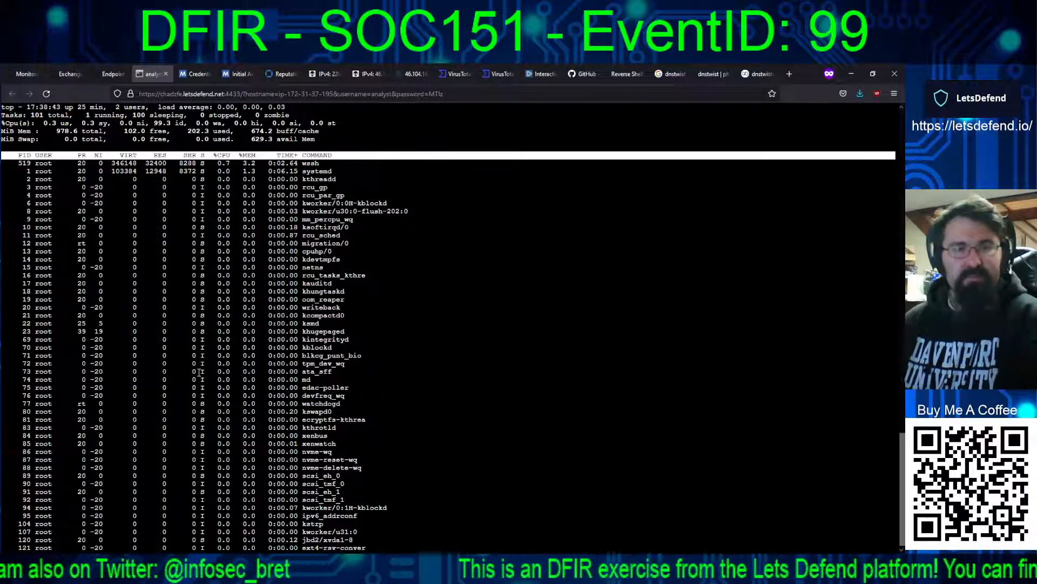
pyautogui.scroll(-5, 199, 372)
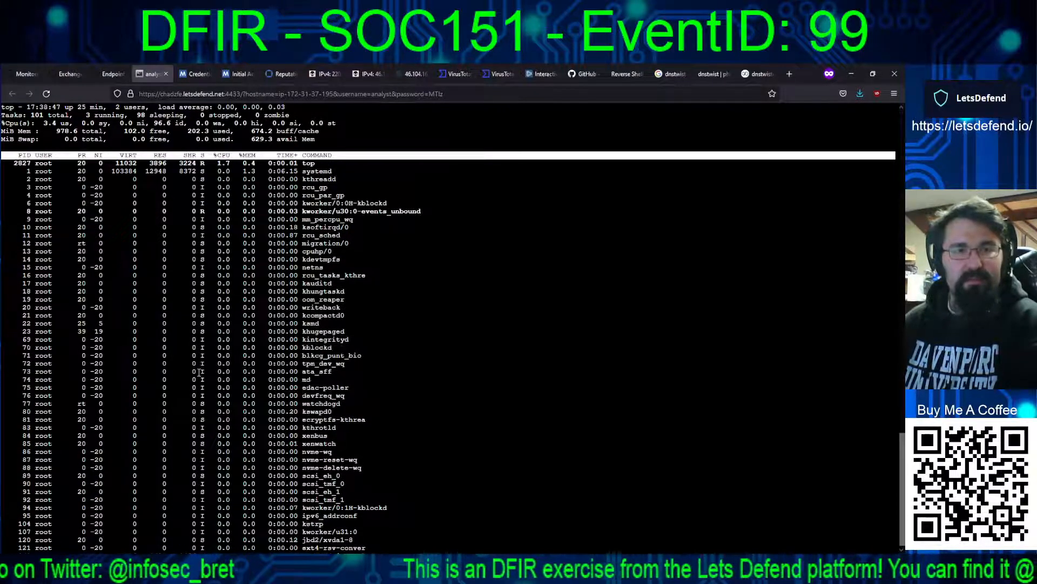
pyautogui.scroll(-11, 200, 372)
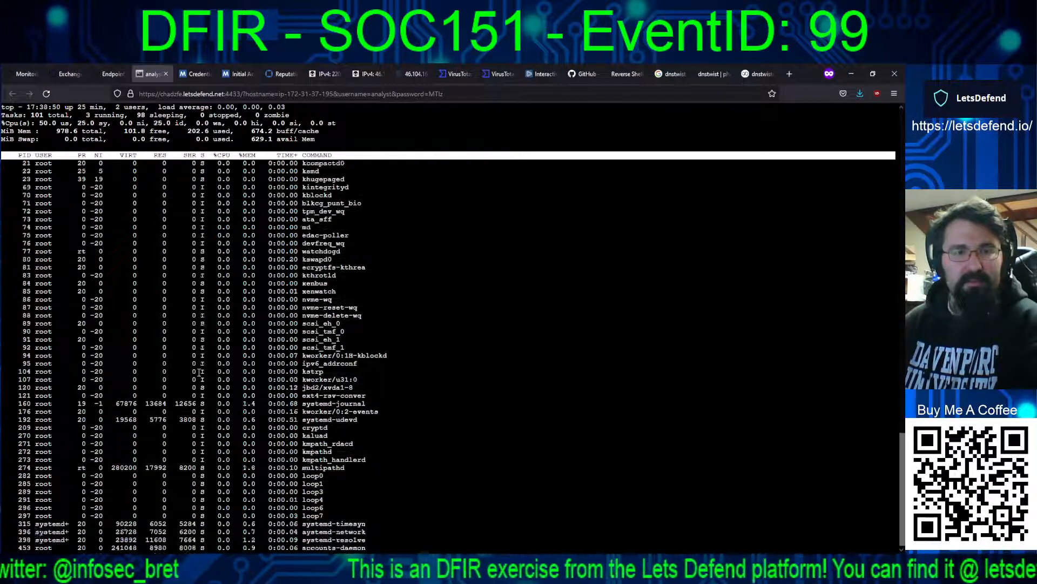
pyautogui.scroll(-5, 200, 372)
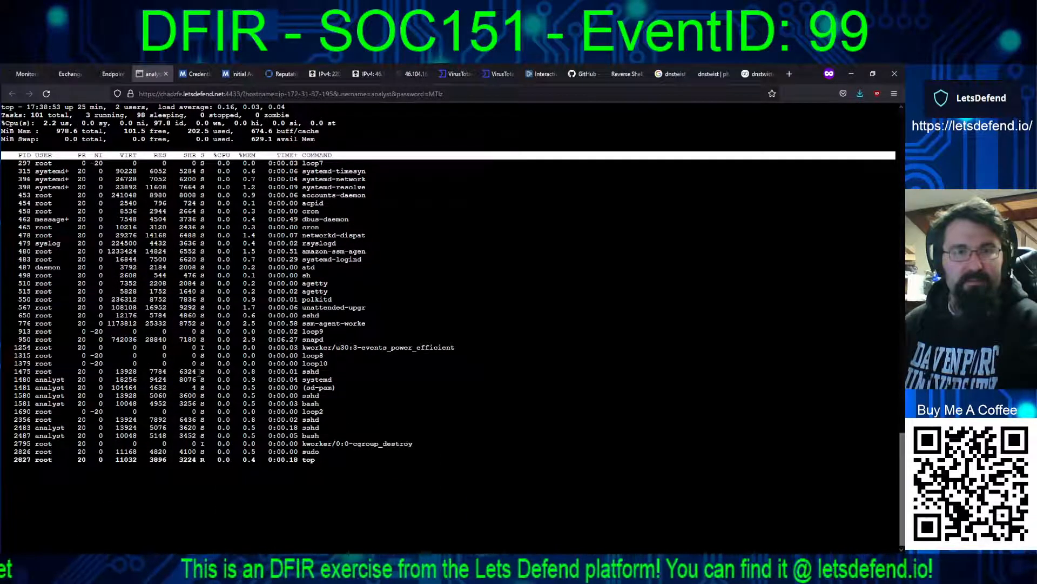
pyautogui.scroll(3, 200, 371)
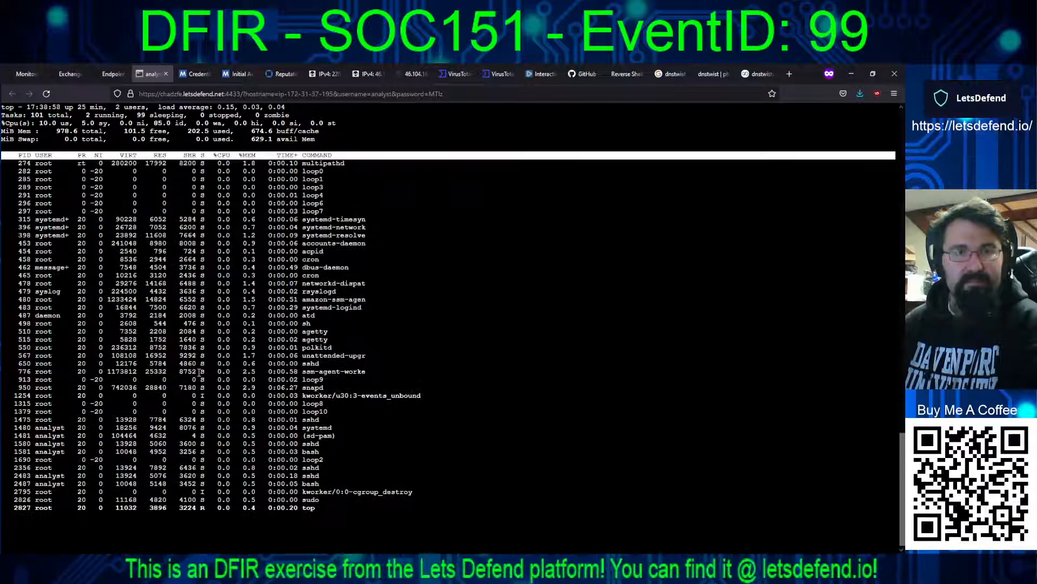
pyautogui.scroll(2, 199, 372)
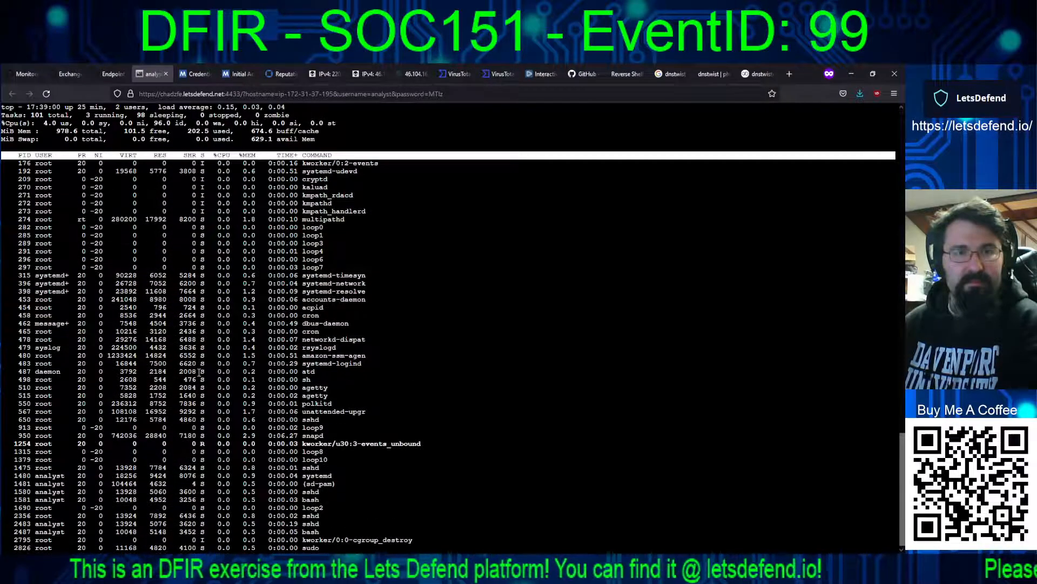
pyautogui.scroll(4, 200, 372)
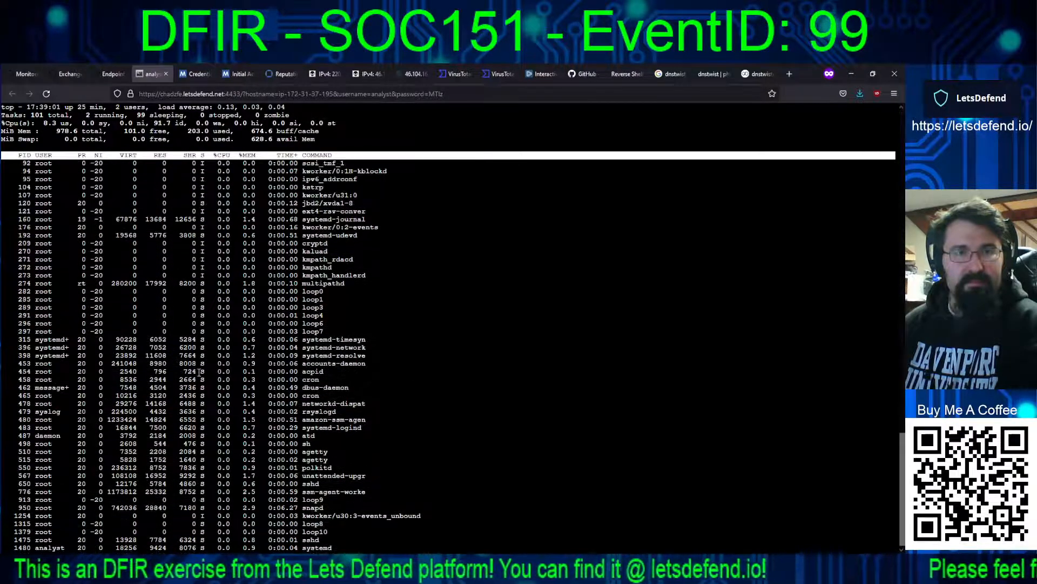
# Step: Review the earlier processes back up the top list for suspicious entries, then quit top
pyautogui.scroll(3, 200, 372)
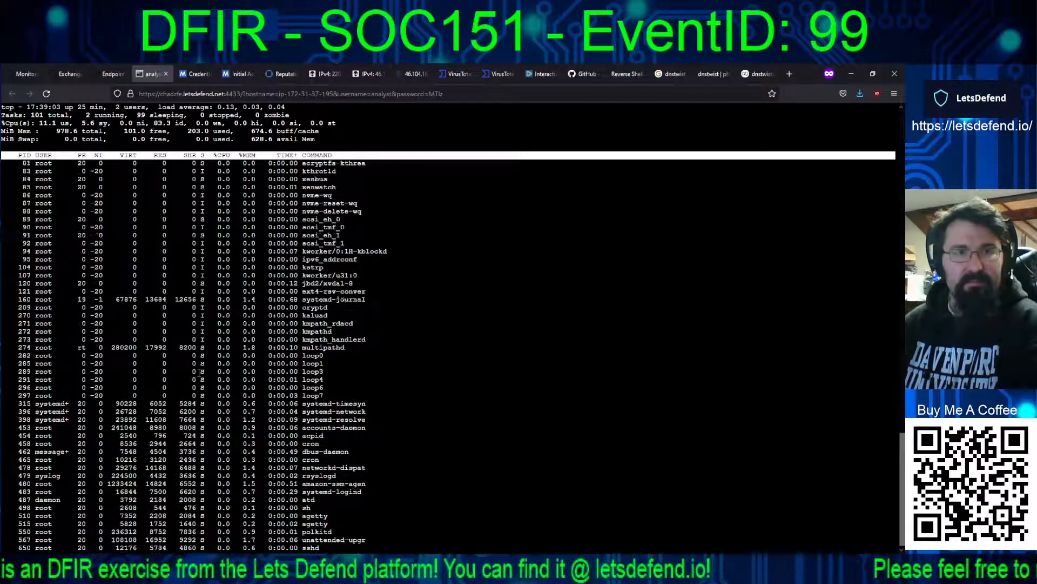
pyautogui.scroll(4, 199, 372)
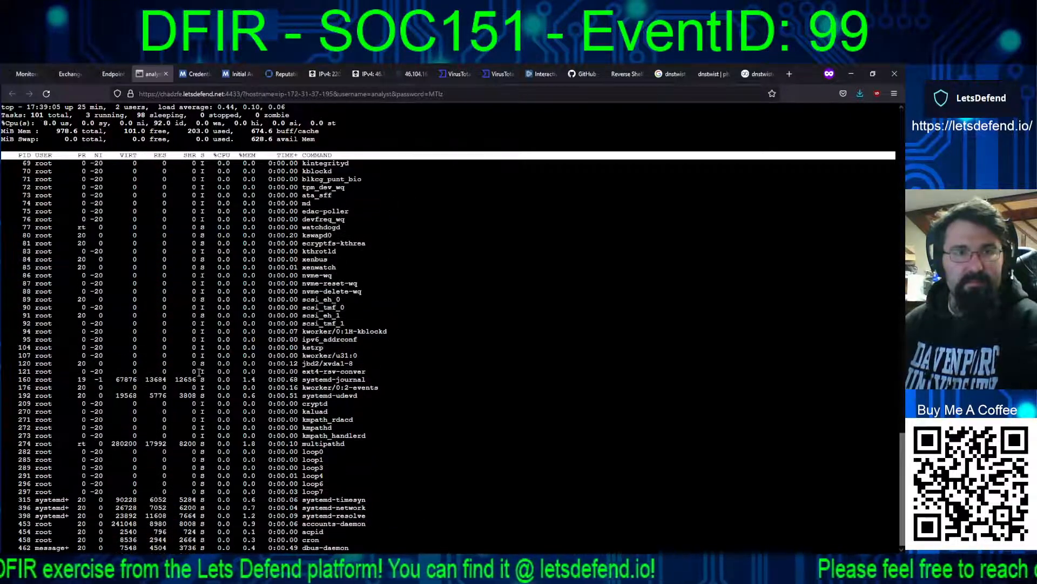
pyautogui.scroll(3, 199, 372)
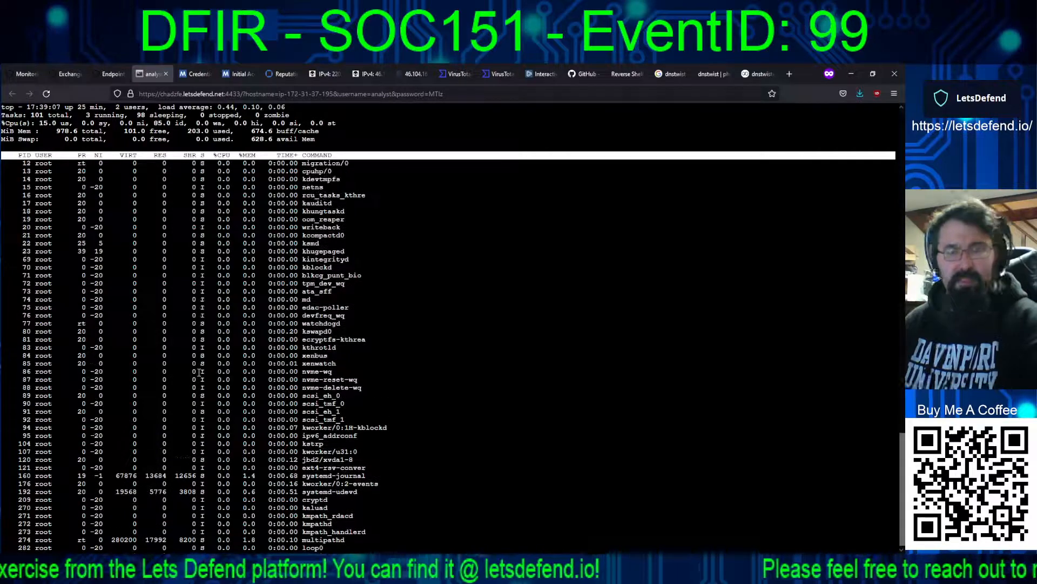
pyautogui.press('q')
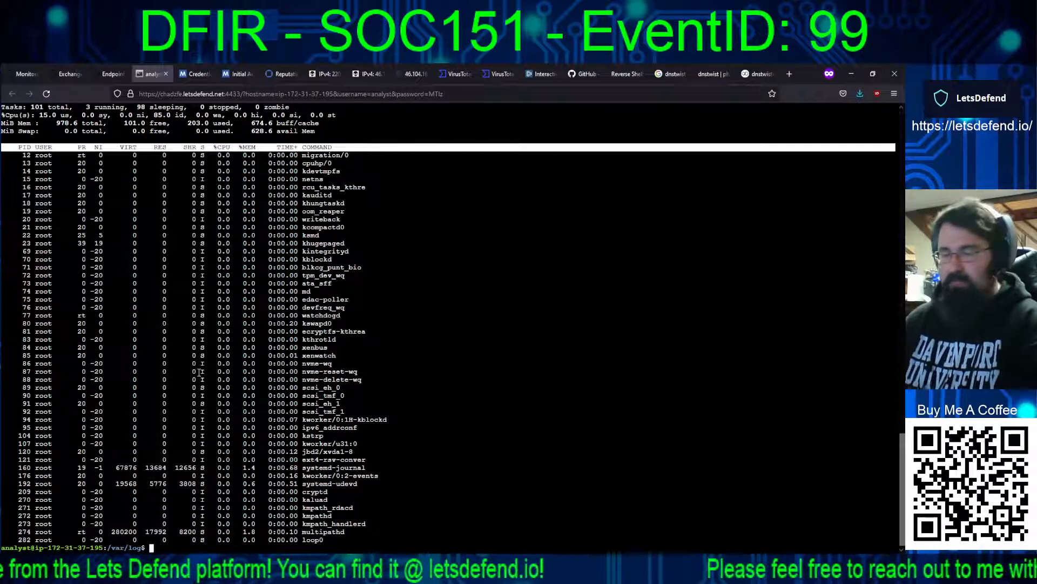
# Step: List the open network connections and listening ports with sudo lsof -i -P -n
pyautogui.write('sudo lsof')
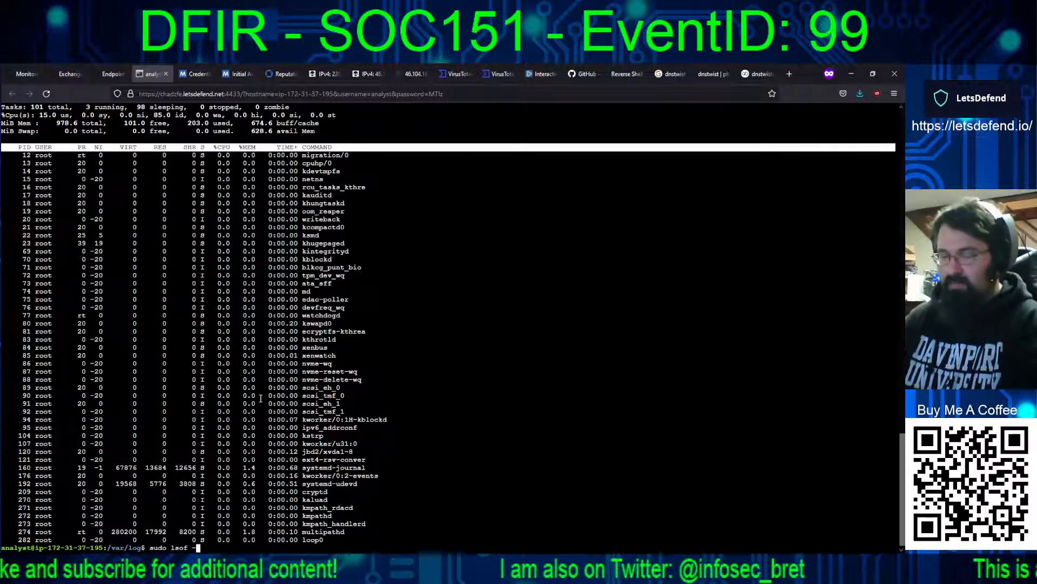
pyautogui.write('-')
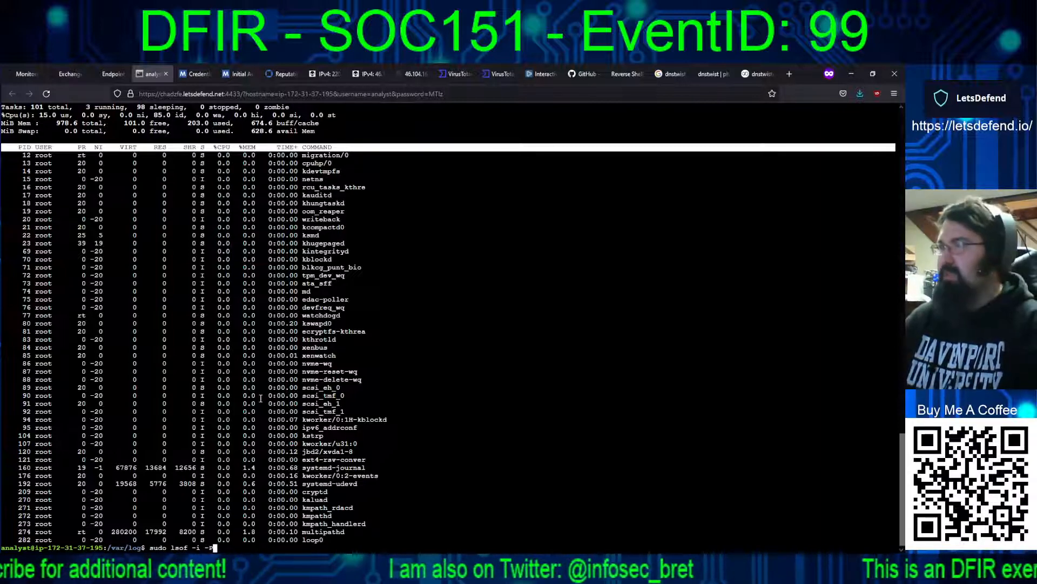
pyautogui.write('P -n')
pyautogui.press('Return')
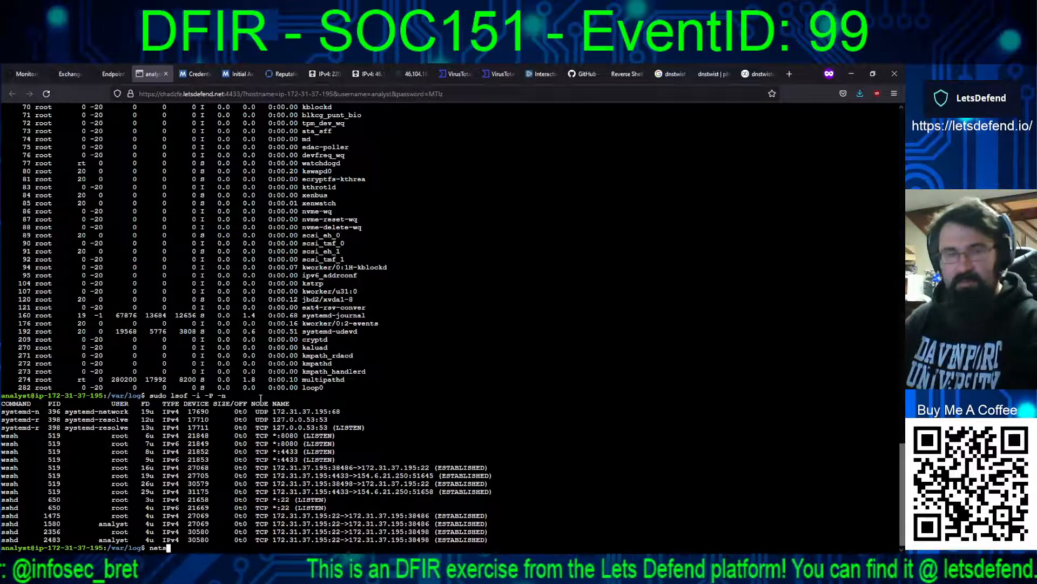
# Step: Run netstat to list the server's connections, then filter them for the attacker's port with netstat | grep 4242
pyautogui.write('tat')
pyautogui.press('Return')
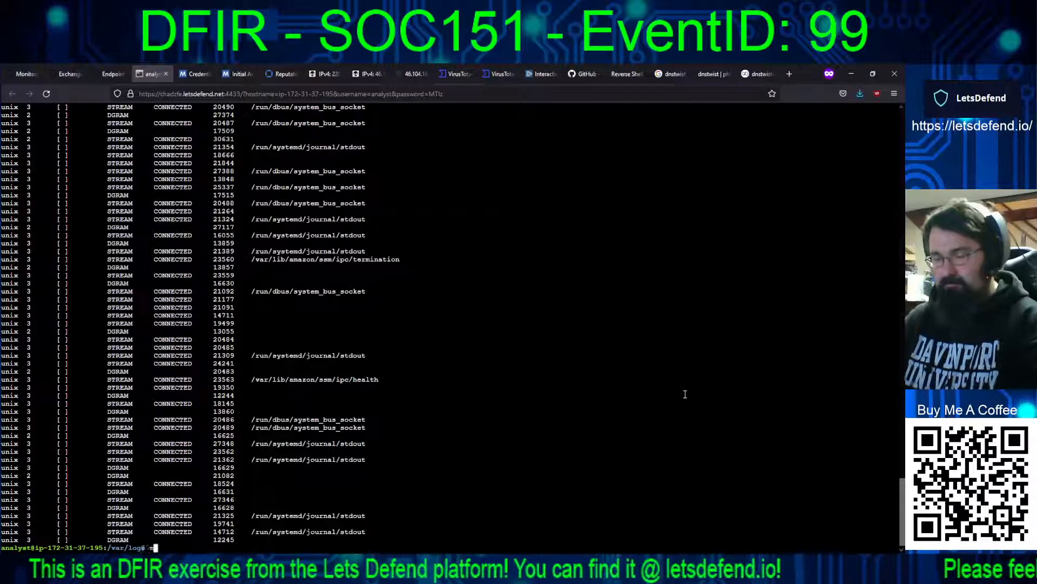
pyautogui.write('tat')
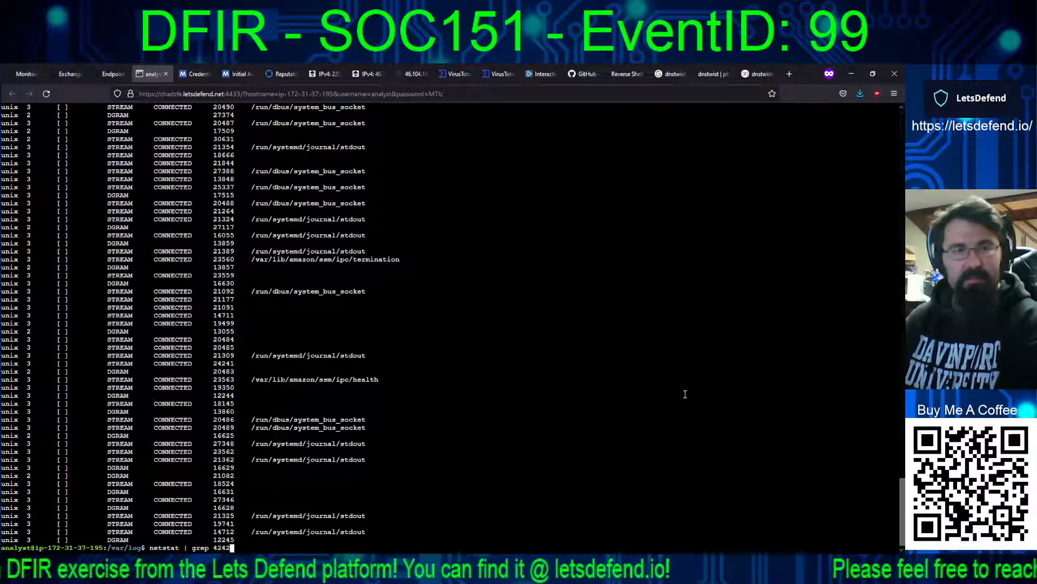
pyautogui.write(' | grep 4242')
pyautogui.press('Return')
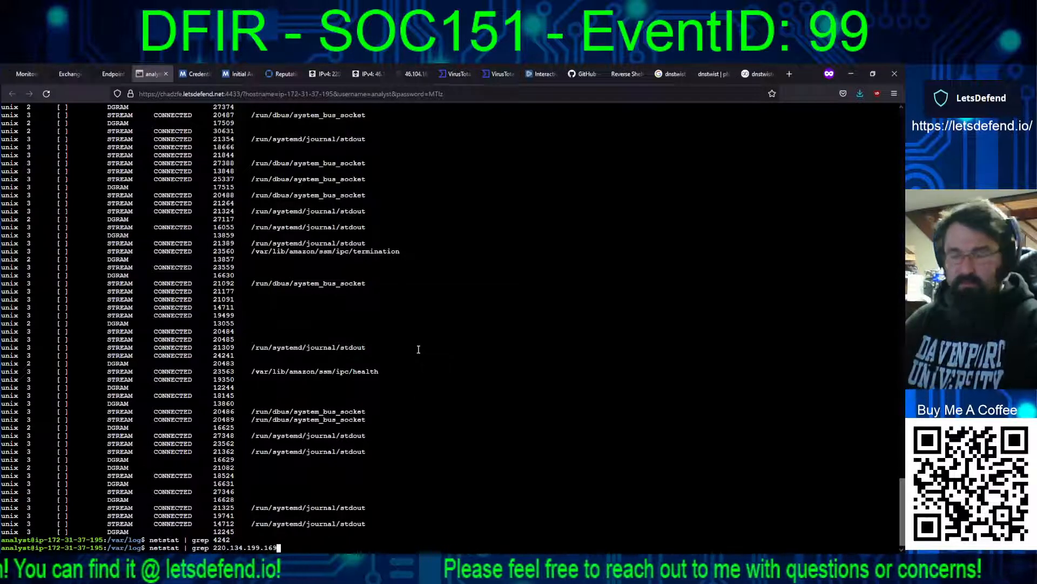
# Step: Filter netstat for 220.134.199.169 without and with quotes, then review the active internet connections in the full netstat output
pyautogui.press('Return')
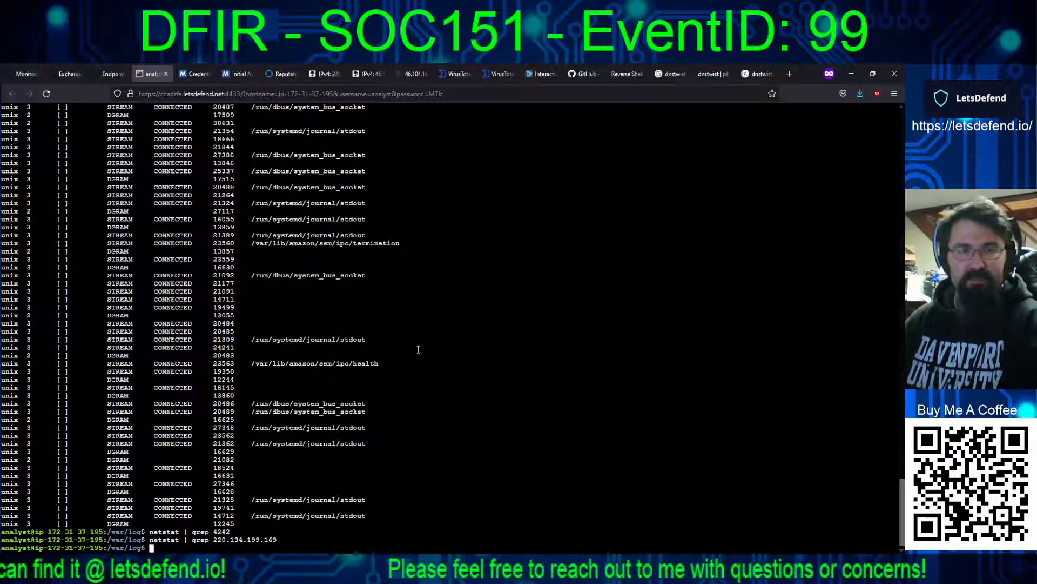
pyautogui.write('"')
pyautogui.press('Left')
pyautogui.press('Left')
pyautogui.press('Left')
pyautogui.press('Left')
pyautogui.press('Left')
pyautogui.press('Left')
pyautogui.press('Left')
pyautogui.press('Left')
pyautogui.press('Left')
pyautogui.press('Left')
pyautogui.press('Left')
pyautogui.press('Left')
pyautogui.press('Left')
pyautogui.press('Left')
pyautogui.press('Left')
pyautogui.press('Left')
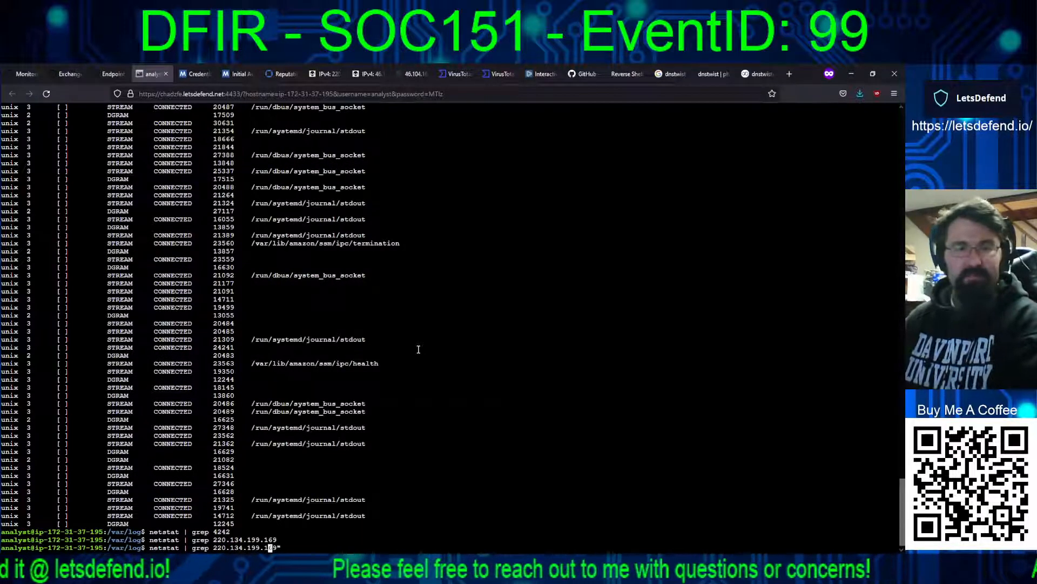
pyautogui.write('"')
pyautogui.press('Return')
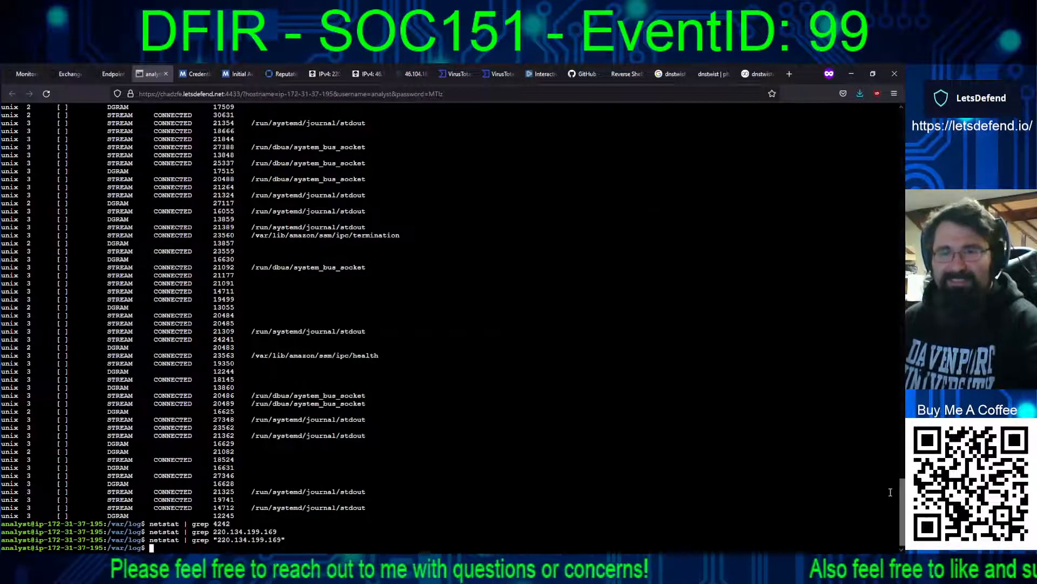
pyautogui.moveTo(901, 497); pyautogui.dragTo(902, 413)
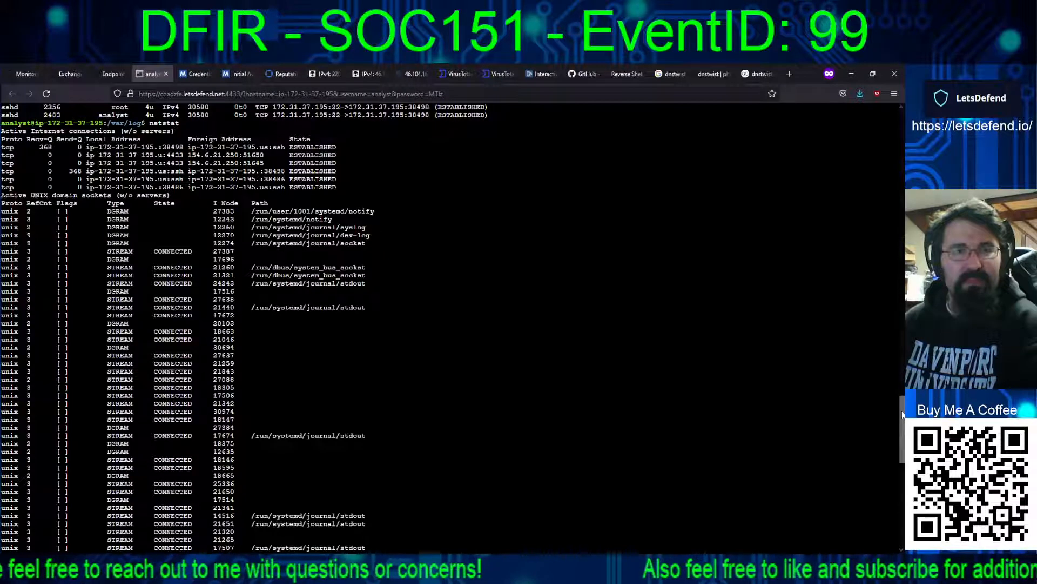
pyautogui.moveTo(902, 414); pyautogui.dragTo(890, 513)
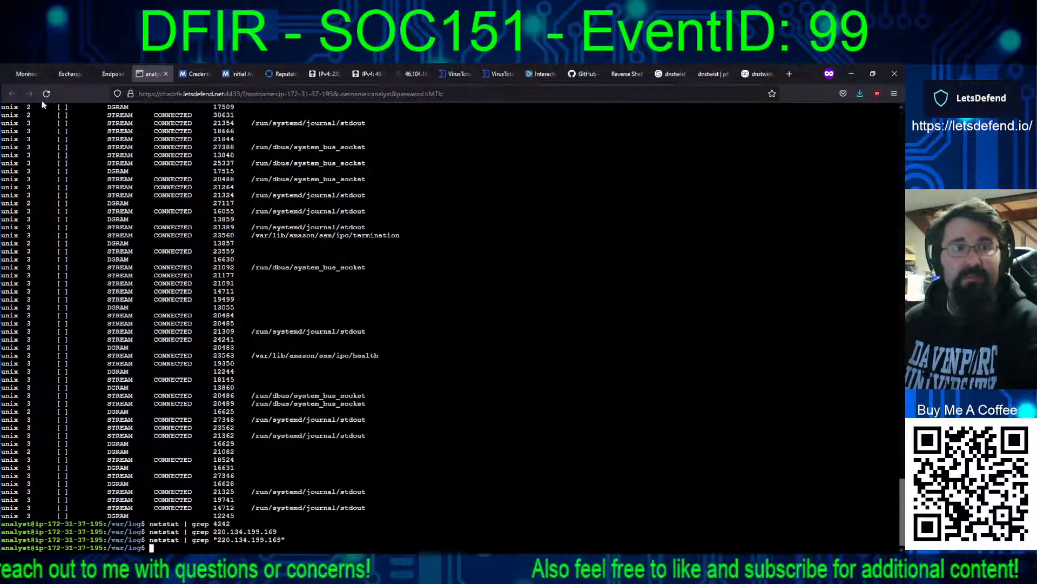
# Step: Recheck the SOC151 alert details in Monitoring and request containment of the PublicServer host in Endpoint Security
pyautogui.click(21, 73)
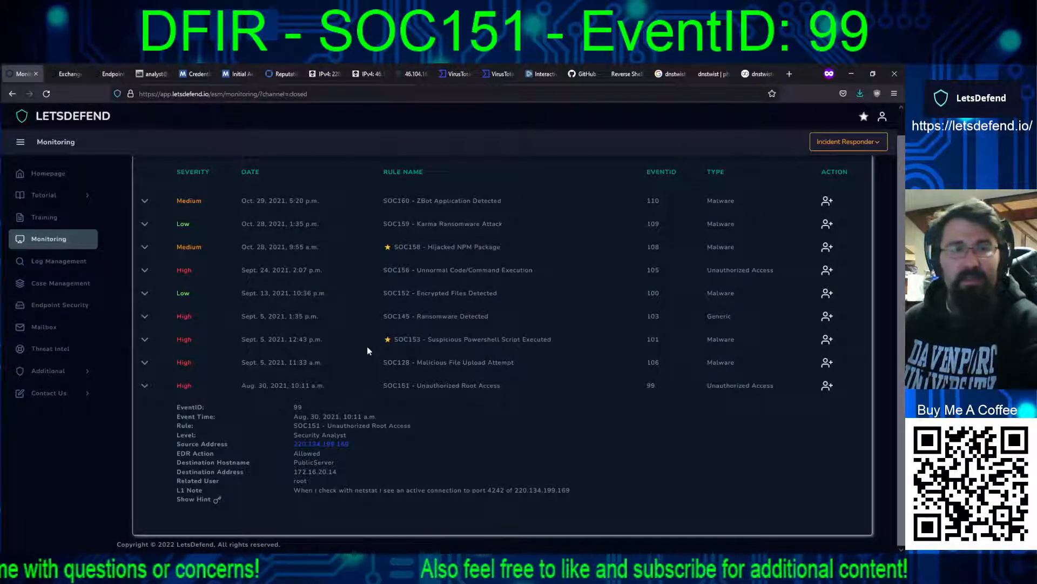
pyautogui.click(109, 74)
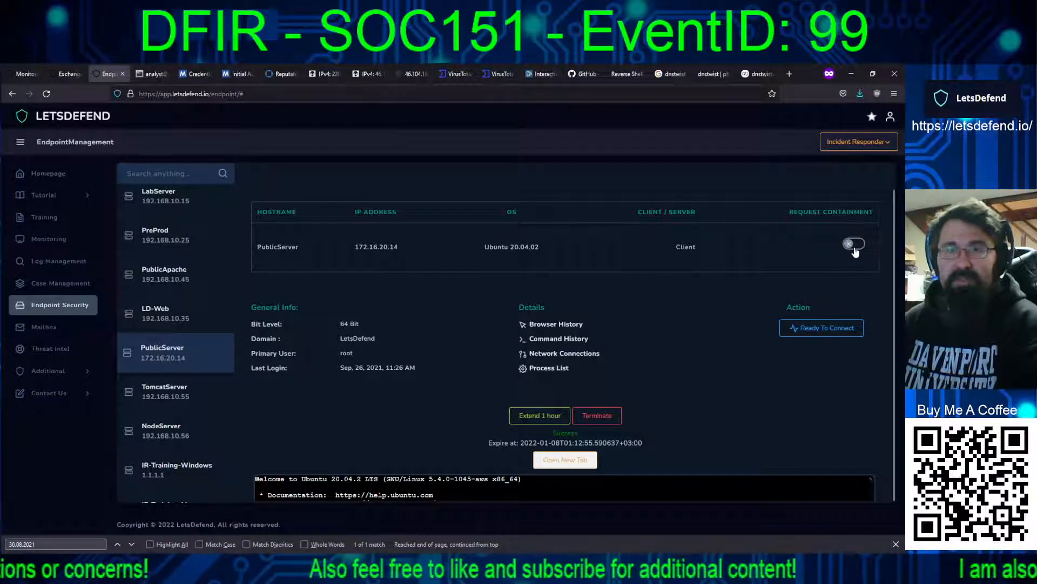
pyautogui.click(853, 246)
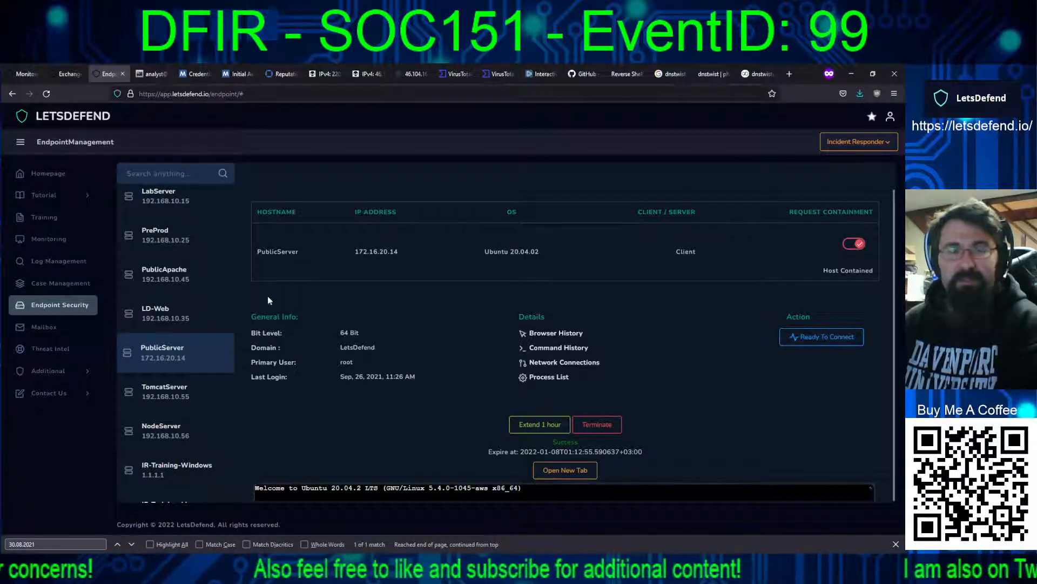
# Step: Take ownership of the SOC151 alert for EventID 99 and create a case for it
pyautogui.click(25, 73)
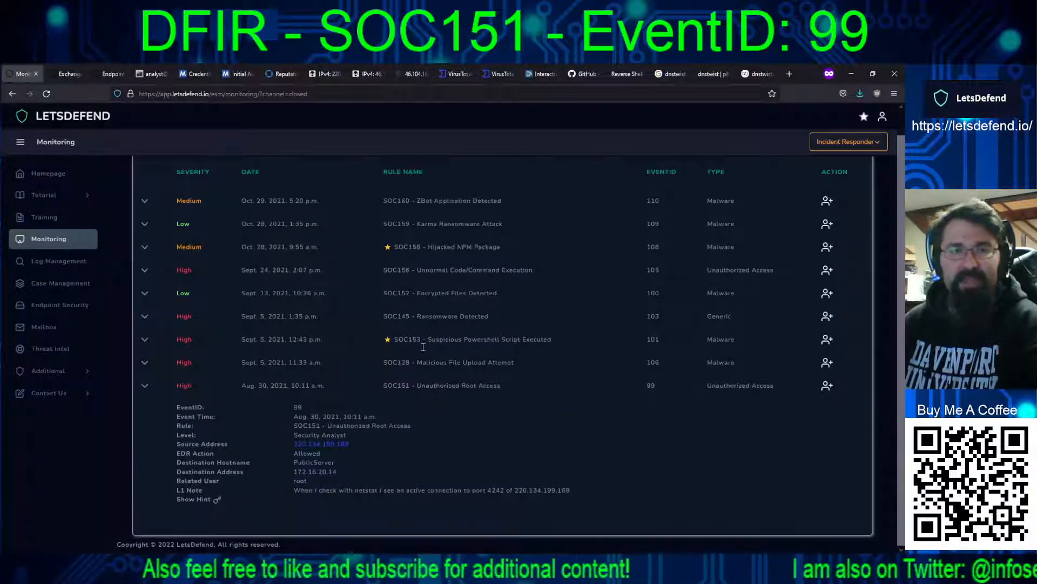
pyautogui.click(827, 388)
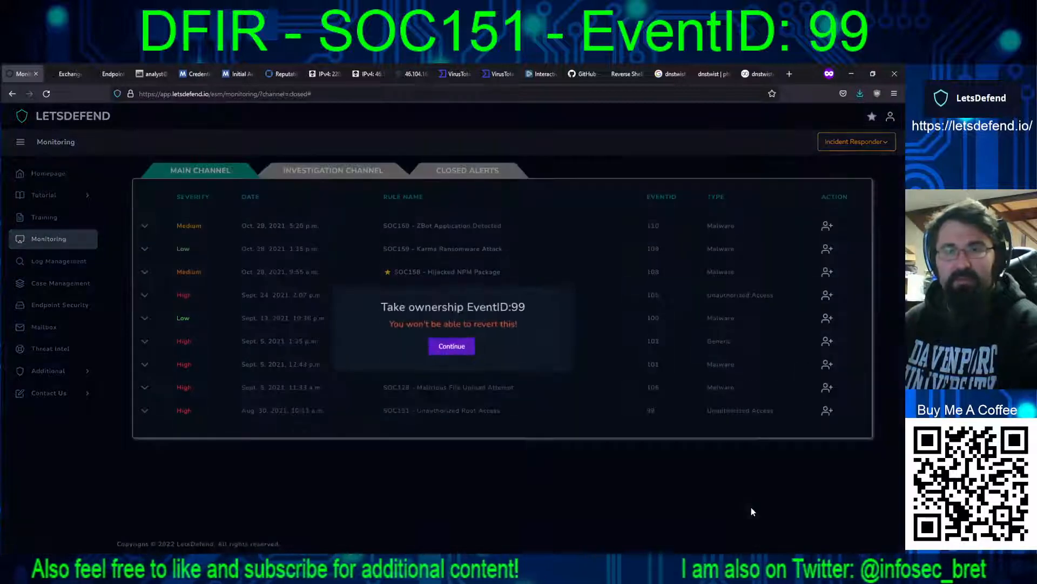
pyautogui.click(458, 349)
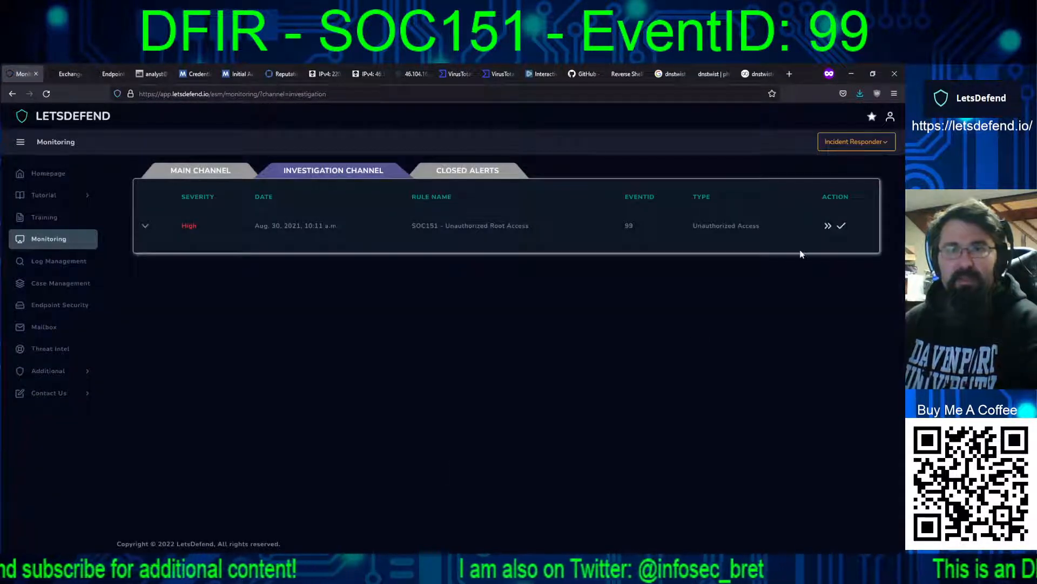
pyautogui.click(827, 228)
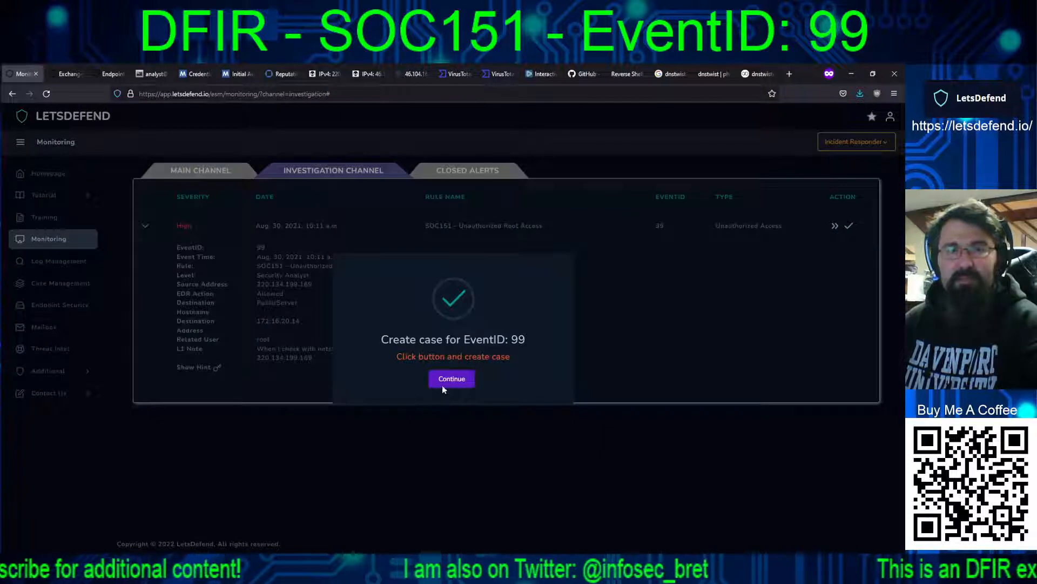
pyautogui.click(442, 382)
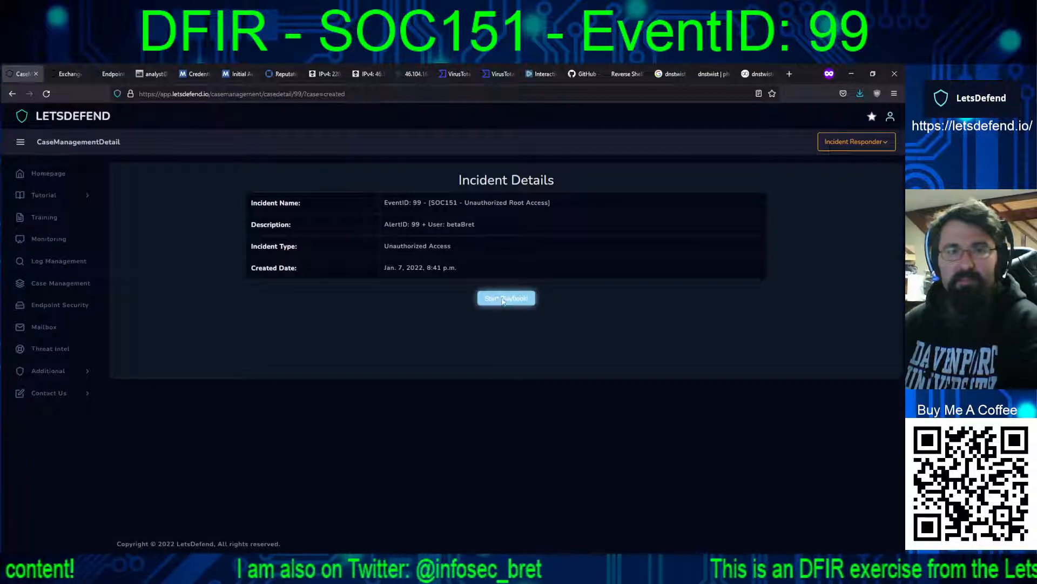
# Step: Start the case's playbook and, past the verification stage, classify the alert as True Positive
pyautogui.click(506, 300)
pyautogui.click(449, 314)
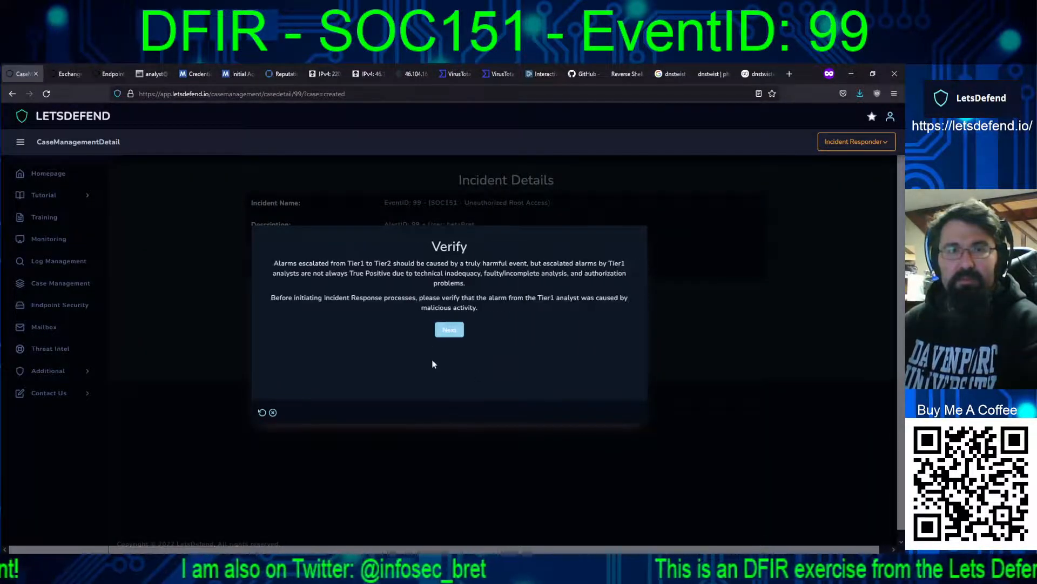
pyautogui.click(446, 330)
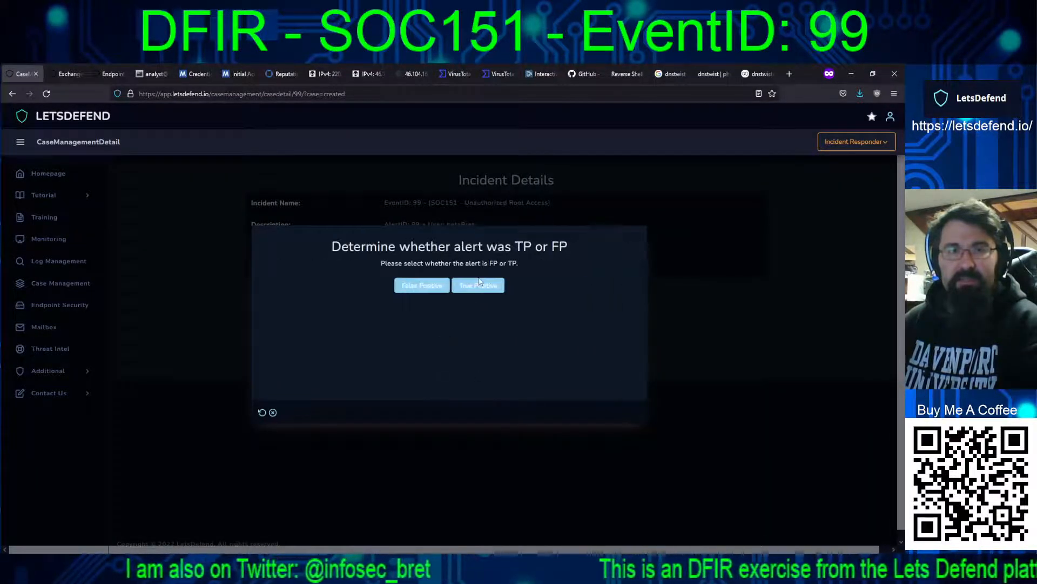
pyautogui.click(476, 289)
pyautogui.click(448, 286)
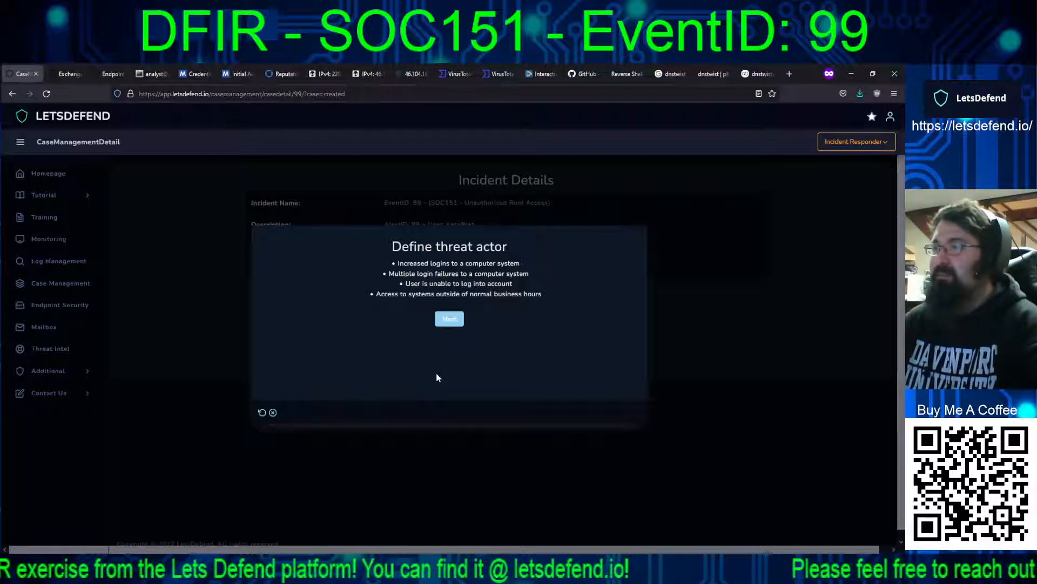
# Step: Proceed through the threat actor and source IP stages and mark the IP address as External
pyautogui.click(448, 320)
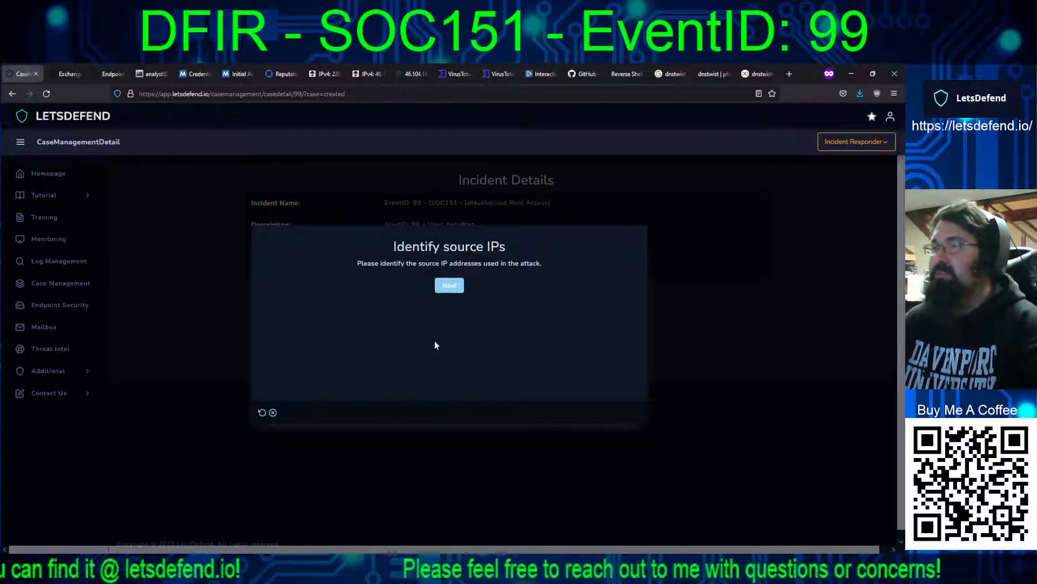
pyautogui.click(449, 285)
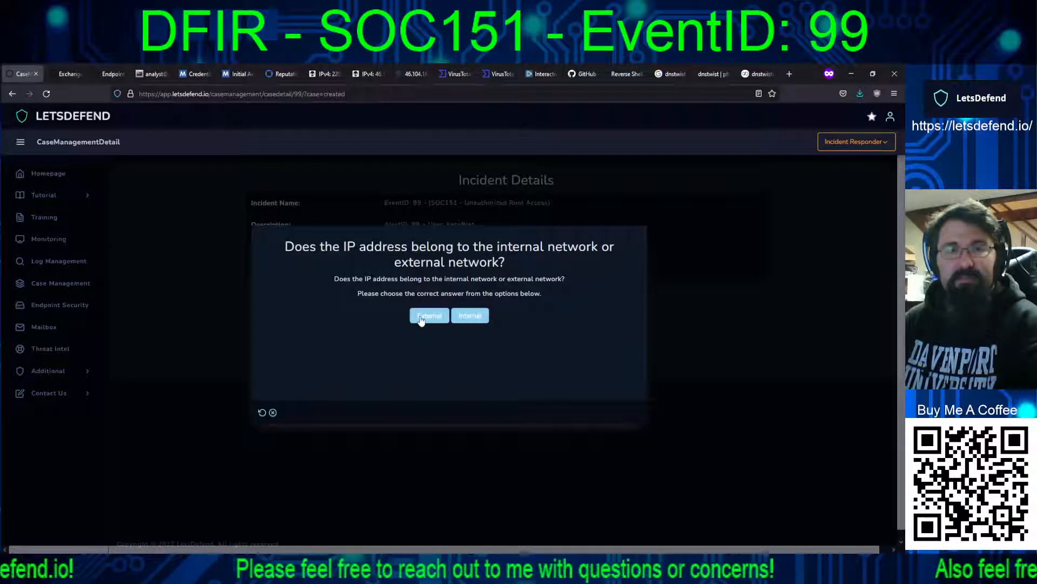
pyautogui.click(421, 318)
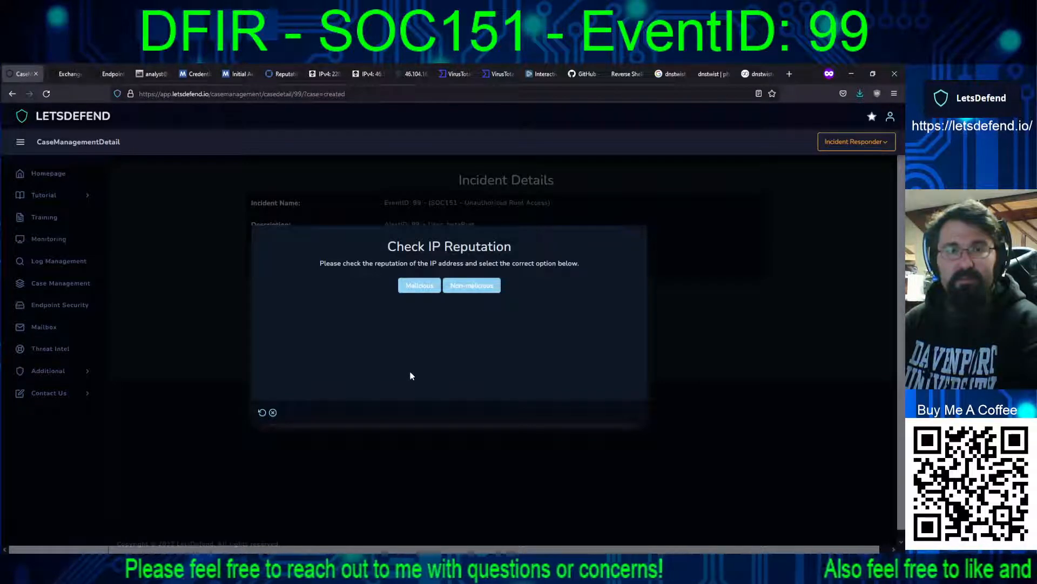
# Step: Check the reputation of 46.104.16.215 and 220.134.199.169 in AlienVault OTX and VirusTotal, then return to the playbook
pyautogui.click(364, 76)
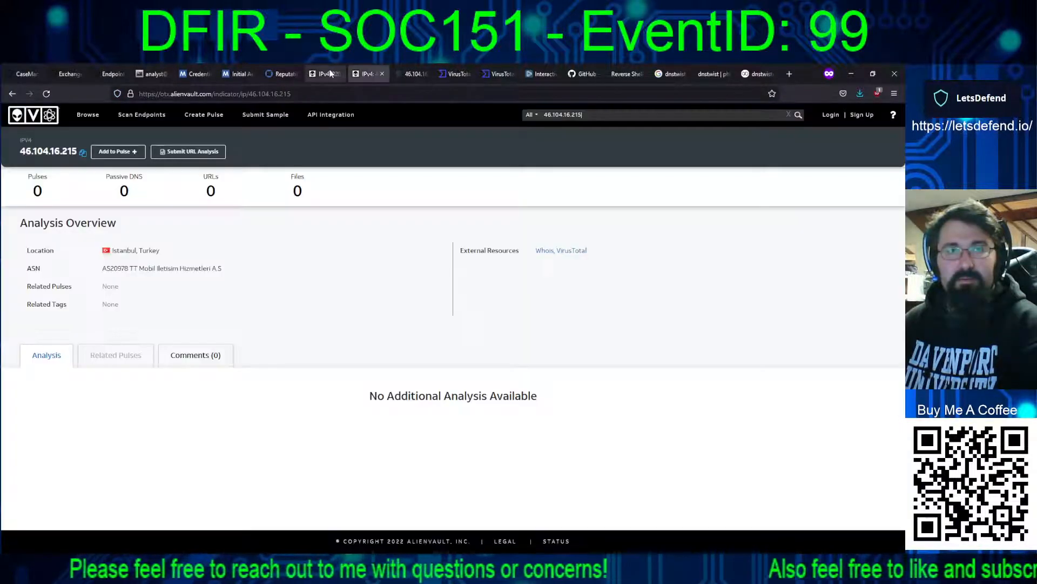
pyautogui.click(318, 75)
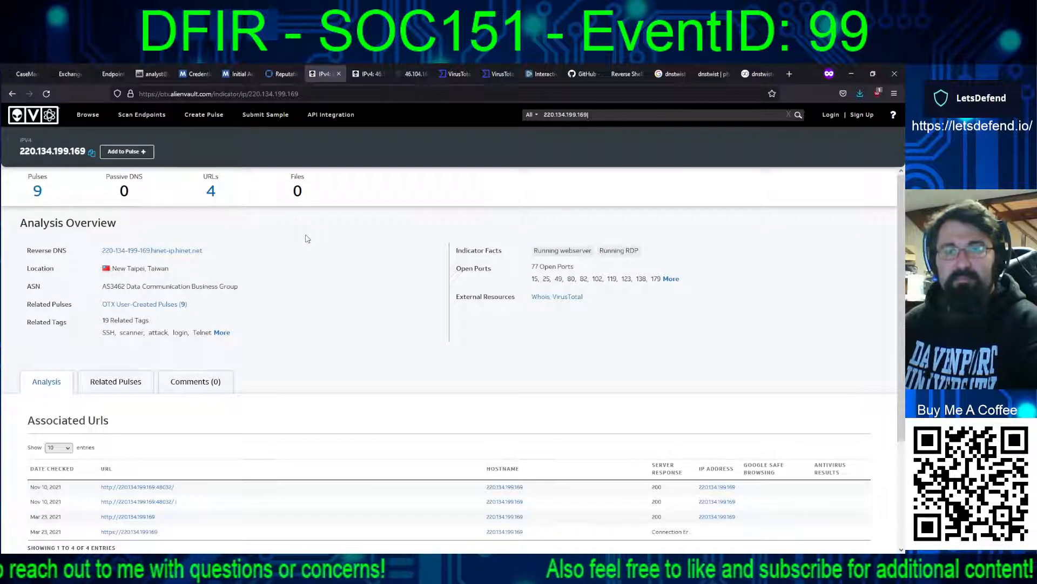
pyautogui.click(496, 74)
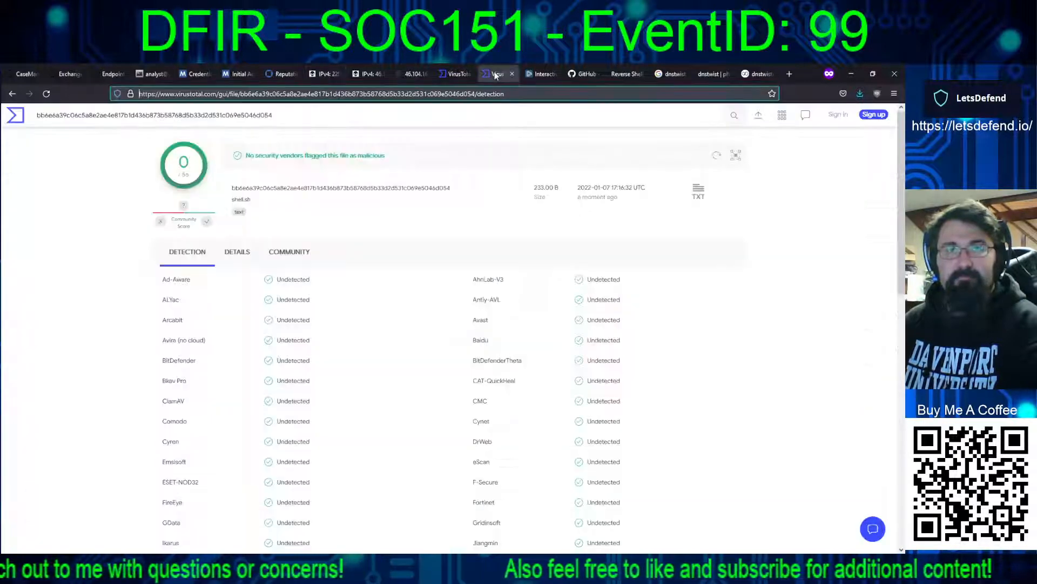
pyautogui.click(447, 74)
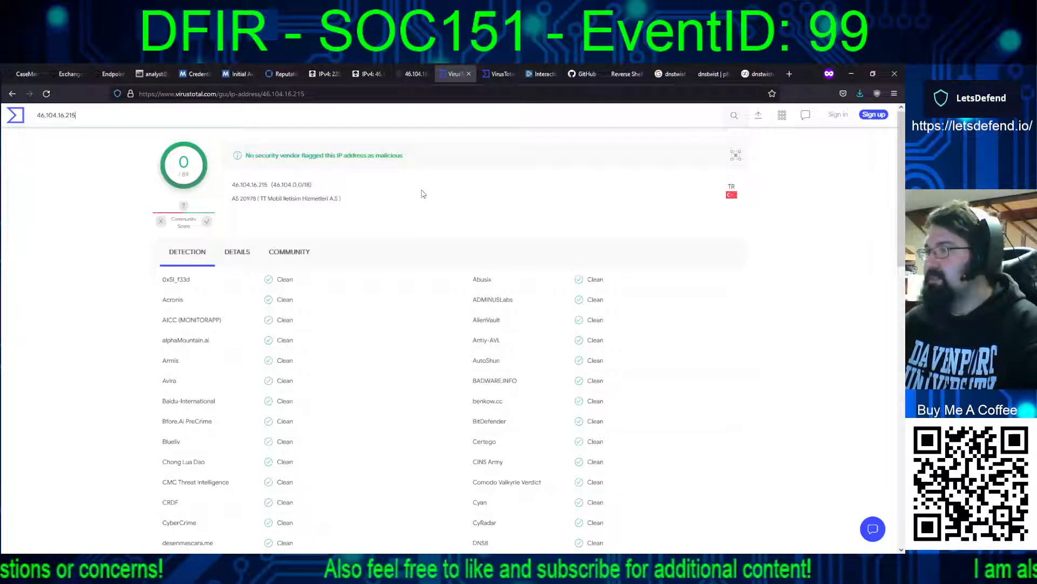
pyautogui.click(322, 74)
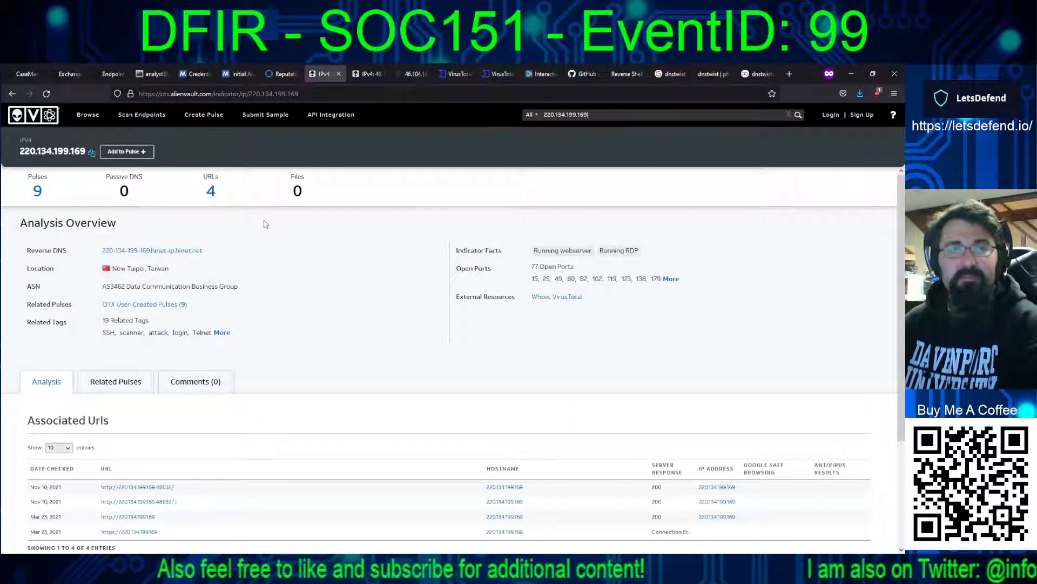
pyautogui.click(25, 73)
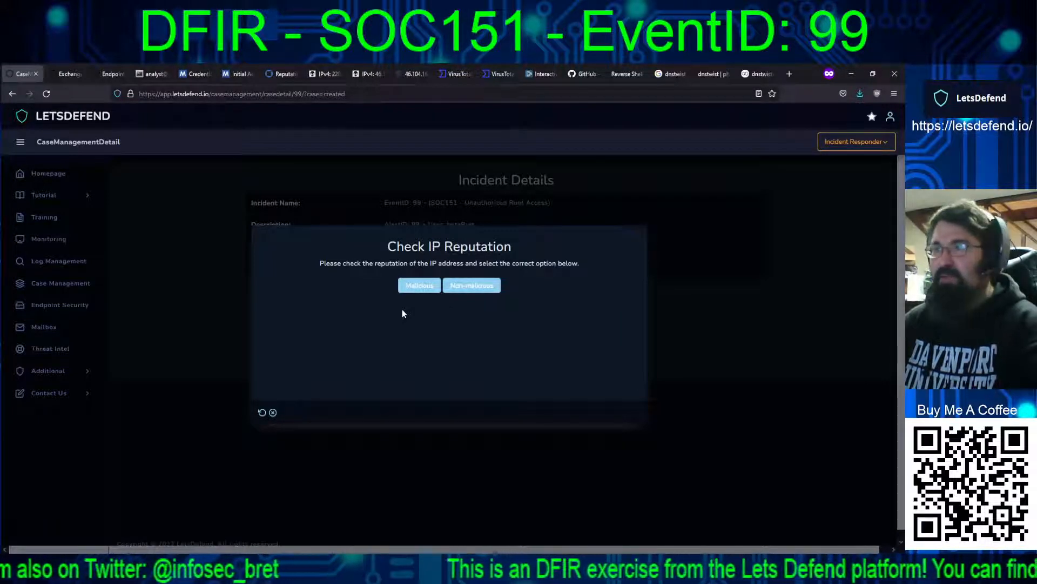
# Step: Review the AlienVault OTX analysis of 220.134.199.169 and mark the IP reputation as Malicious in the playbook
pyautogui.click(323, 80)
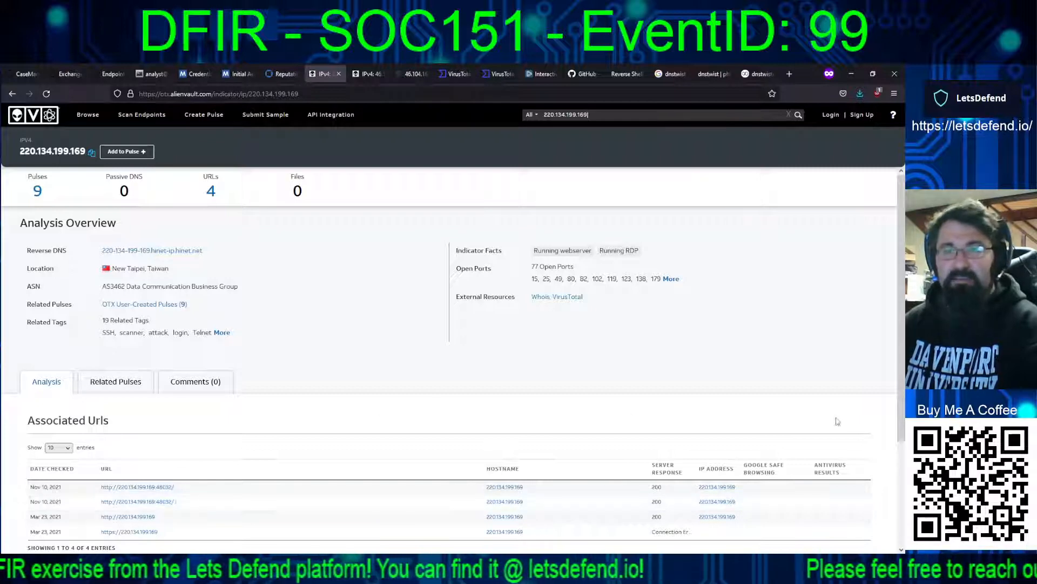
pyautogui.scroll(-3, 904, 466)
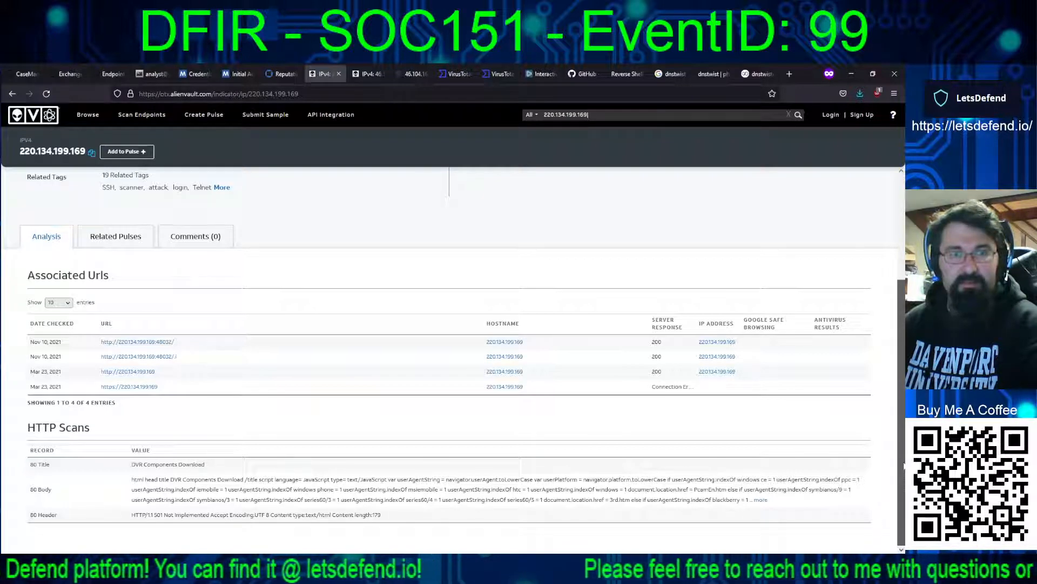
pyautogui.scroll(3, 904, 465)
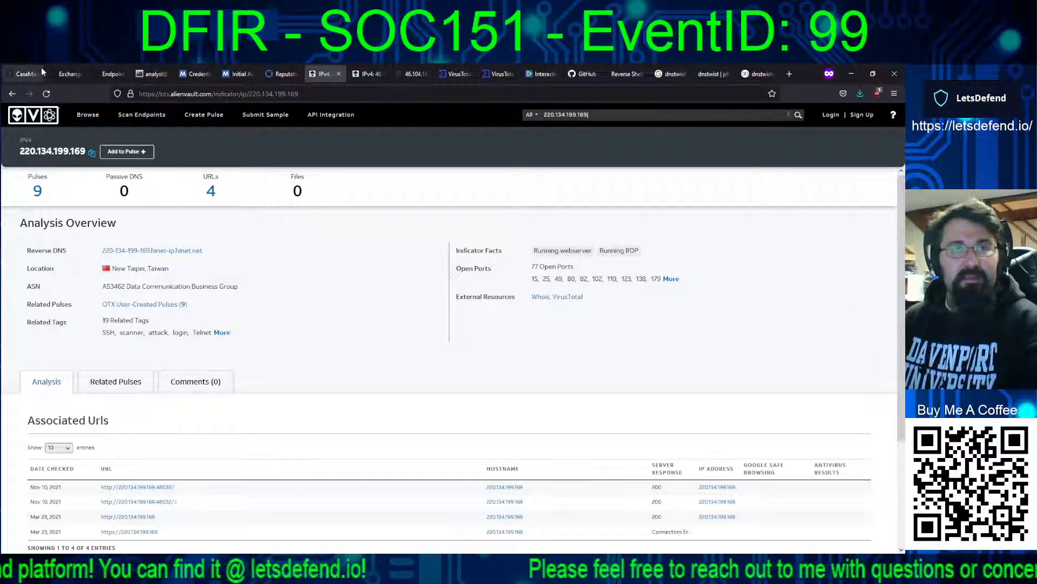
pyautogui.click(25, 74)
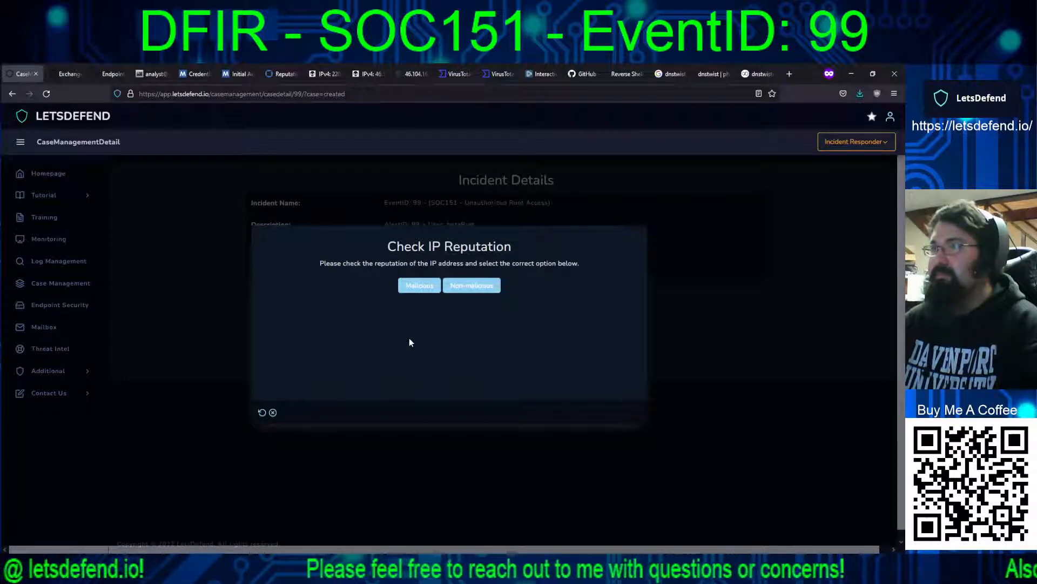
pyautogui.click(415, 286)
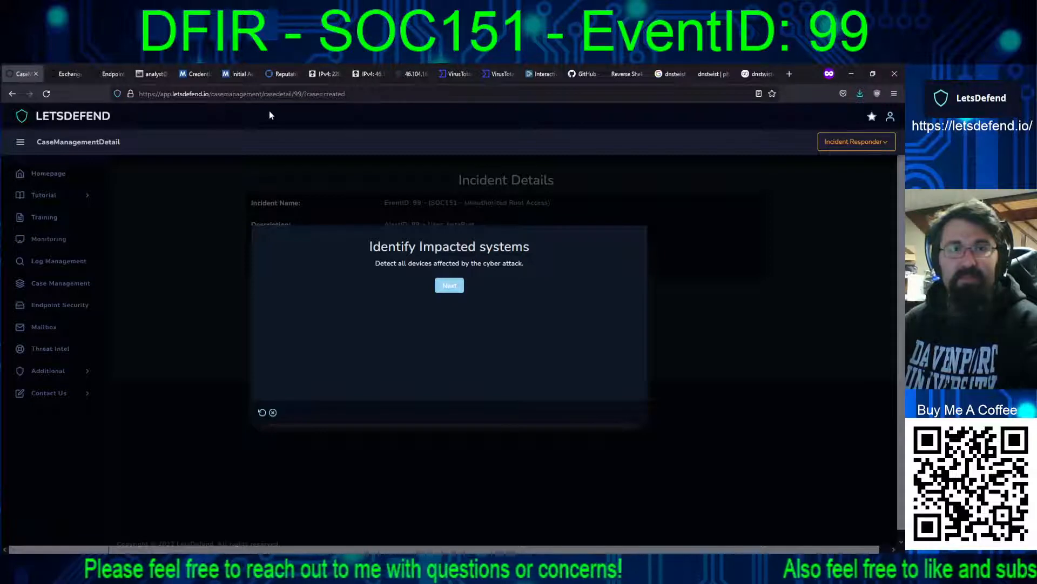
# Step: Open Log Management in a separate browser tab and search the logs for source address 46.104.16.215
pyautogui.click(95, 77)
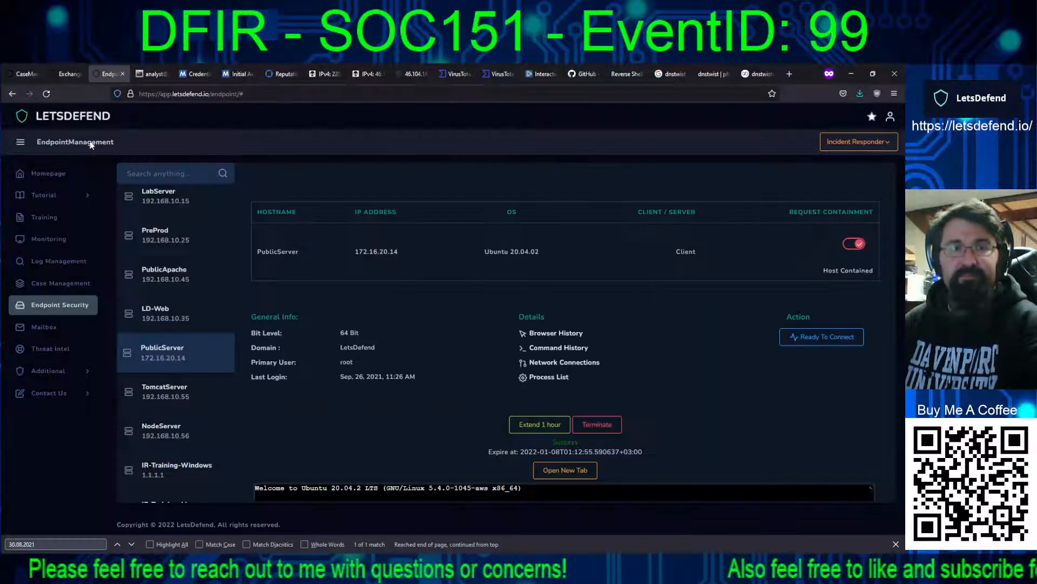
pyautogui.click(65, 74)
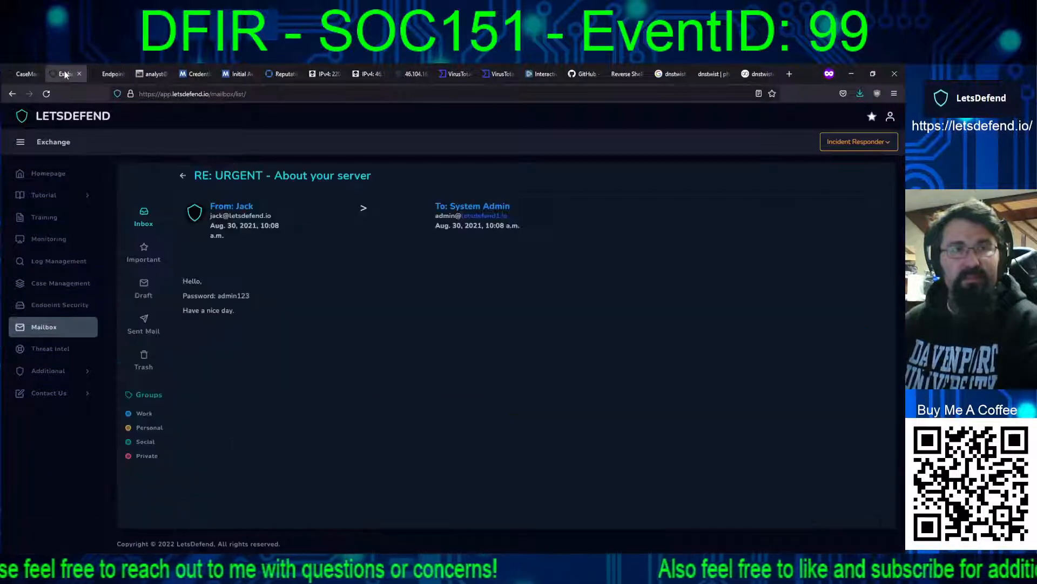
pyautogui.middleClick(74, 270)
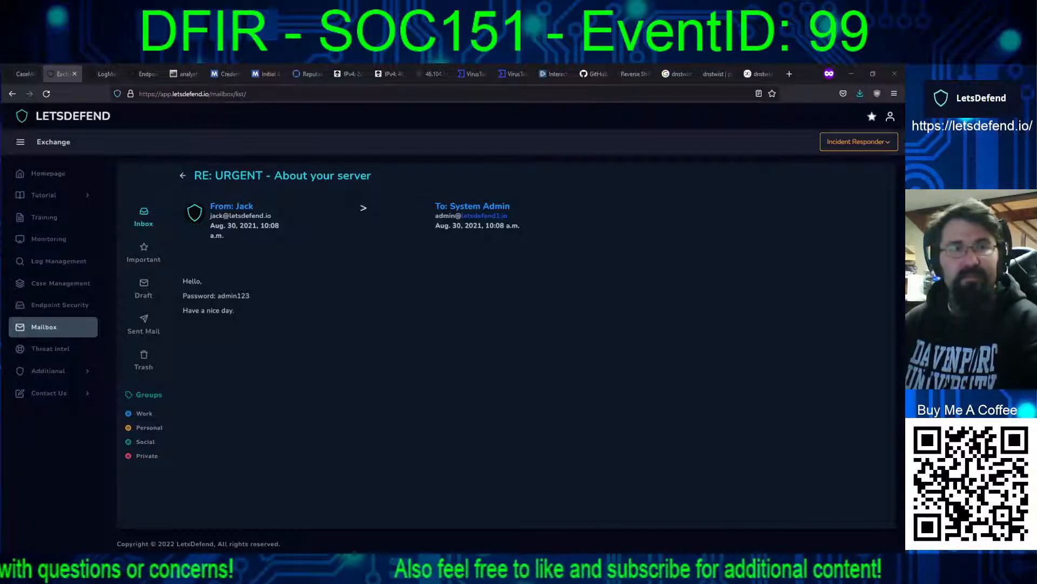
pyautogui.click(103, 74)
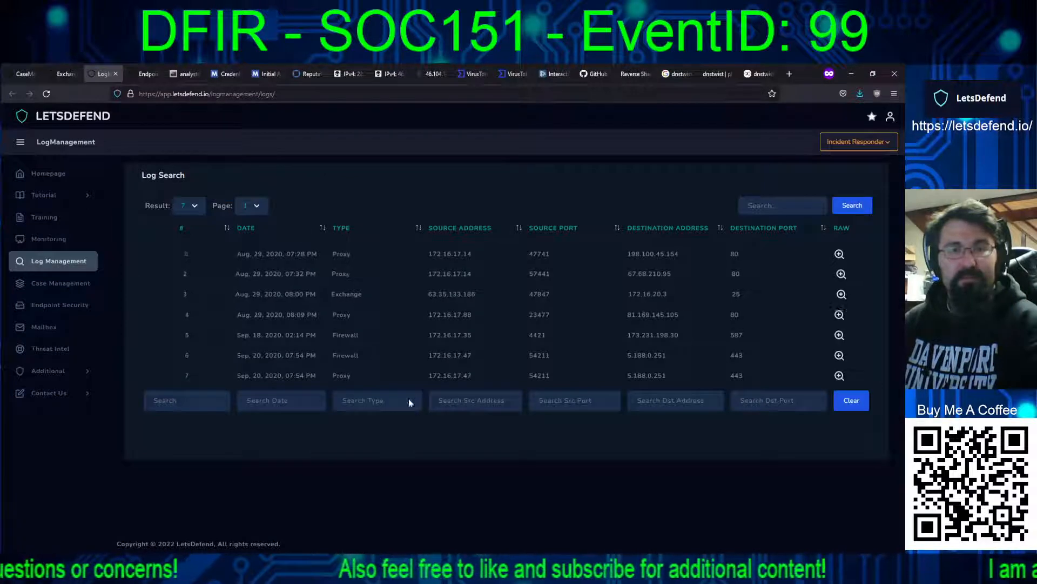
pyautogui.click(451, 404)
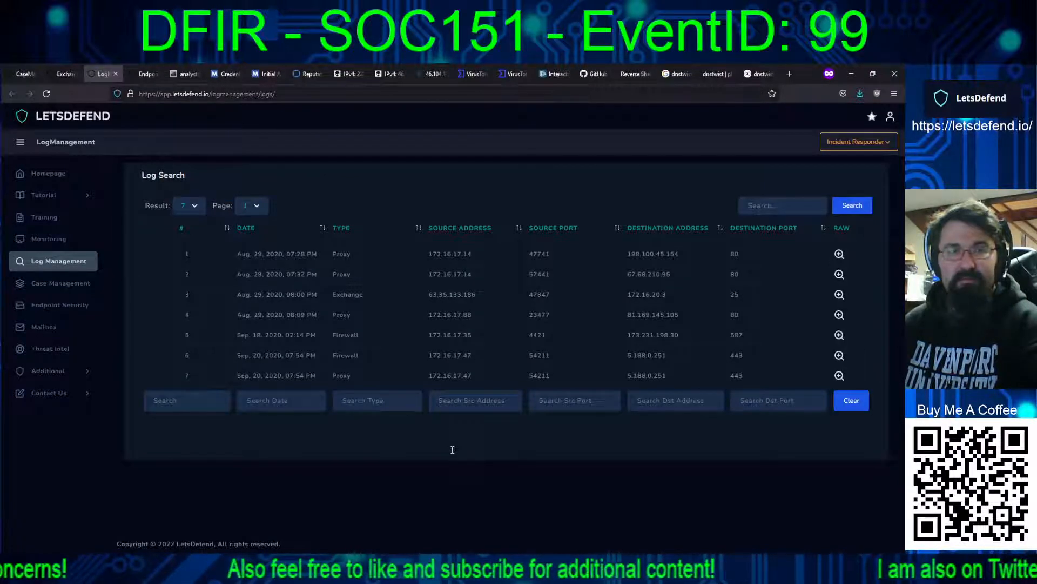
pyautogui.write('46.104.16.215')
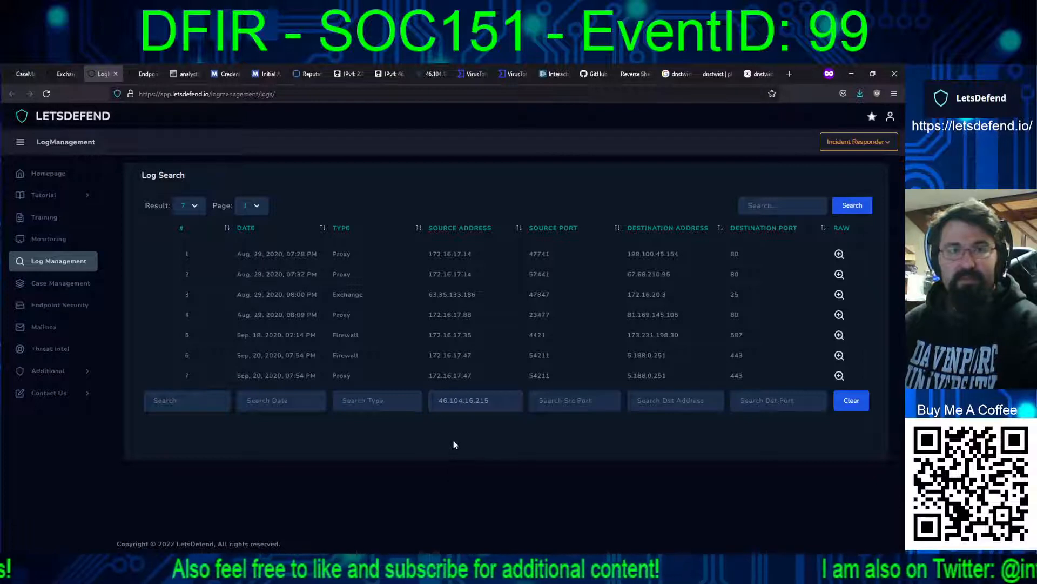
pyautogui.press('Return')
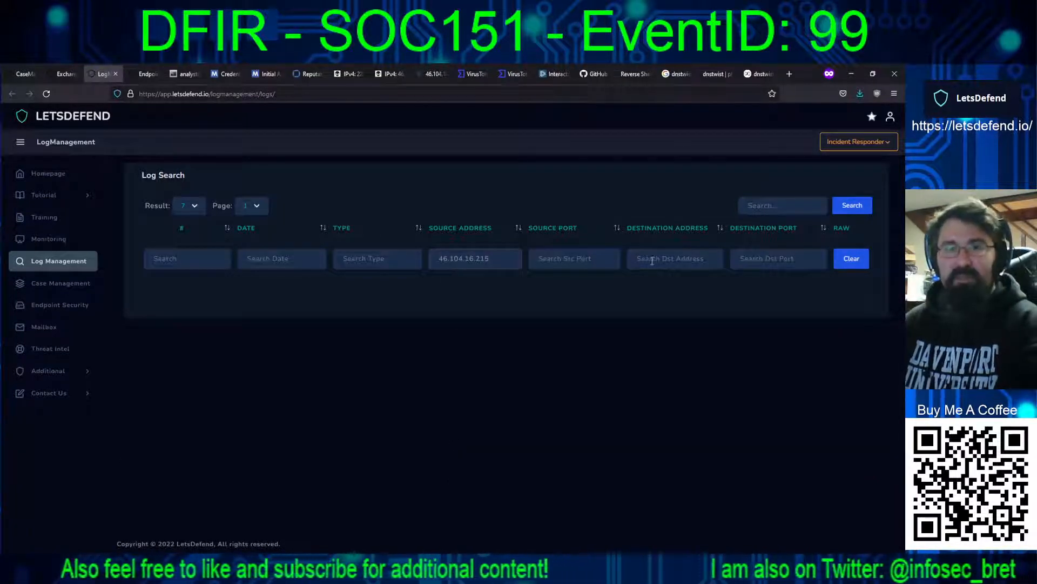
# Step: Search the logs for destination address 46.104.16.215 instead of the source address, then empty the filter
pyautogui.write('46.104.16.215')
pyautogui.click(497, 259)
pyautogui.press('BackSpace')
pyautogui.press('BackSpace')
pyautogui.press('BackSpace')
pyautogui.press('BackSpace')
pyautogui.press('BackSpace')
pyautogui.press('BackSpace')
pyautogui.press('BackSpace')
pyautogui.press('BackSpace')
pyautogui.press('BackSpace')
pyautogui.press('BackSpace')
pyautogui.press('BackSpace')
pyautogui.press('BackSpace')
pyautogui.press('BackSpace')
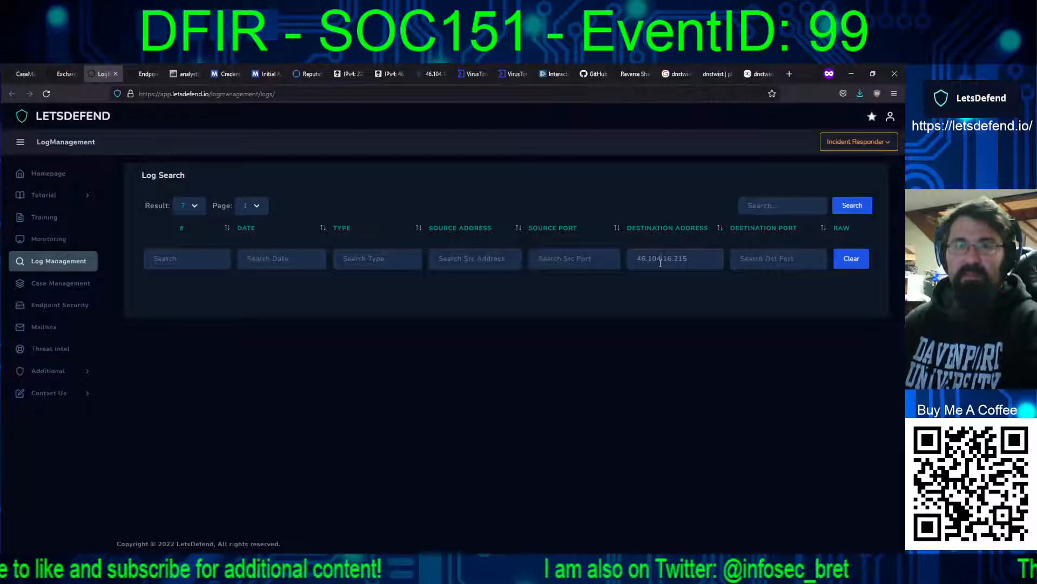
pyautogui.hotkey('ctrl', 'a')
pyautogui.press('BackSpace')
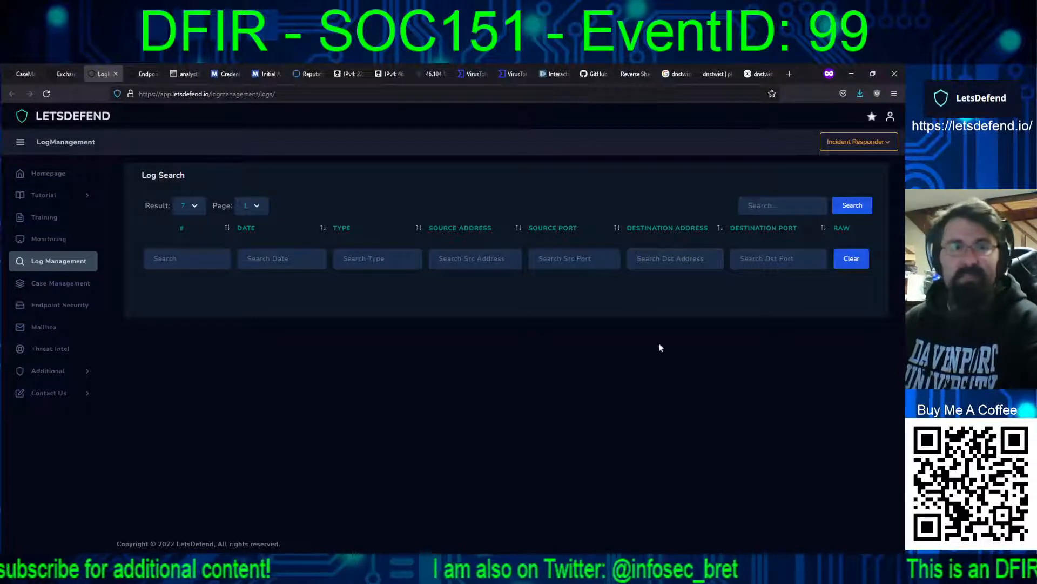
# Step: Proceed past the playbook's Identify Impacted systems stage and search the logs for destination port 4242
pyautogui.click(23, 73)
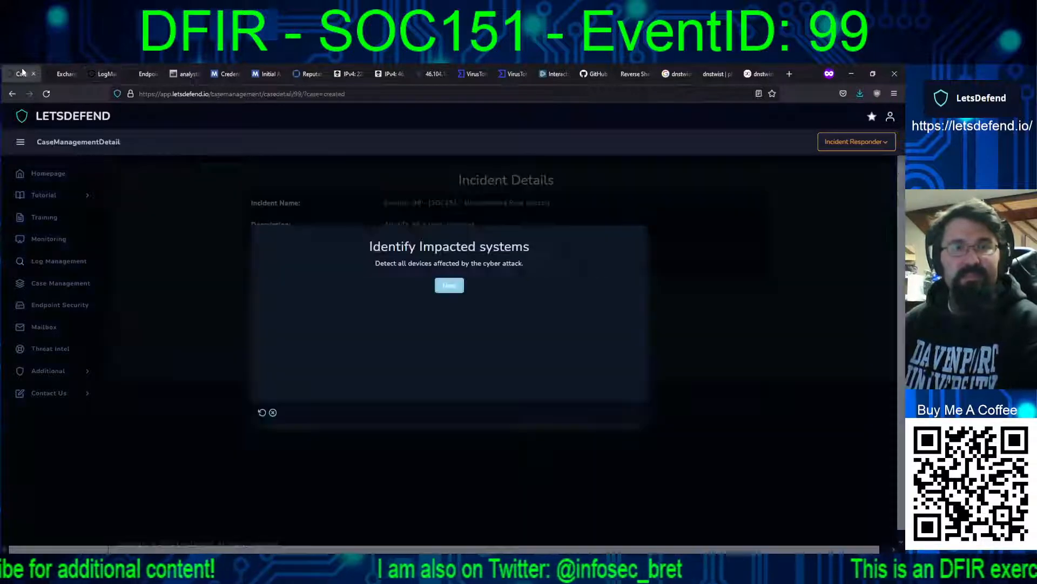
pyautogui.click(451, 287)
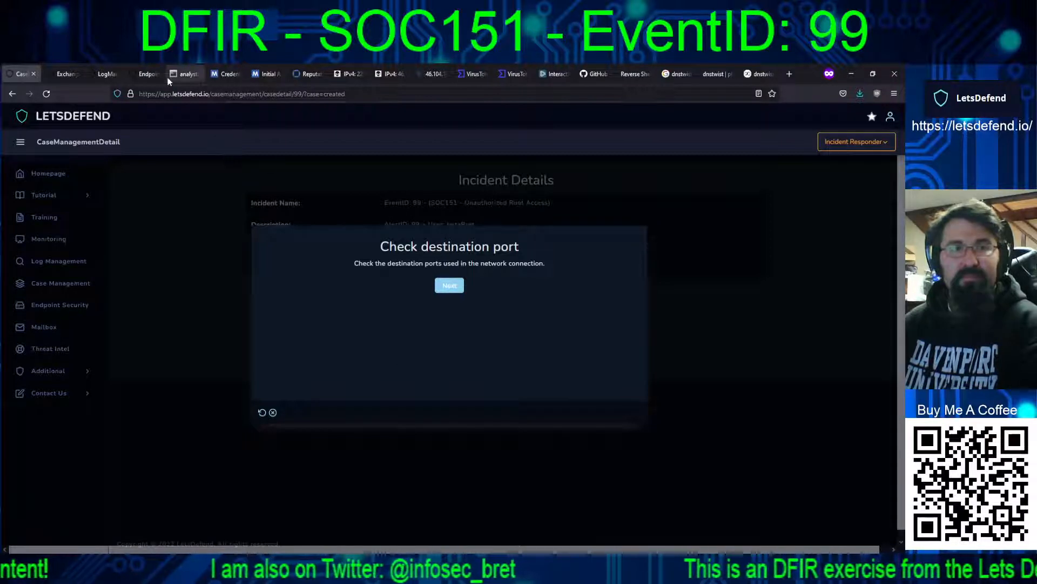
pyautogui.click(103, 73)
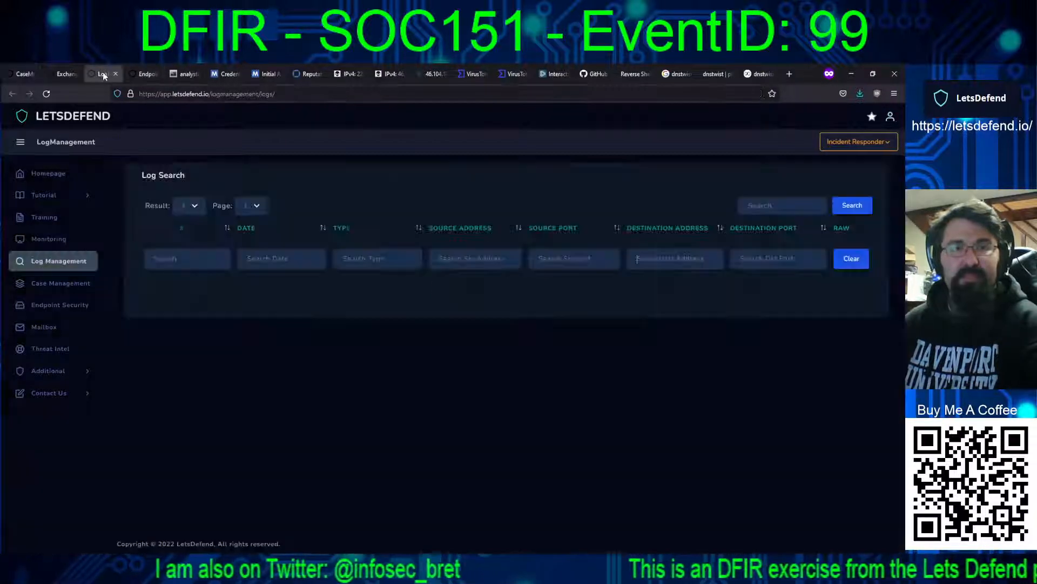
pyautogui.click(693, 254)
pyautogui.click(747, 260)
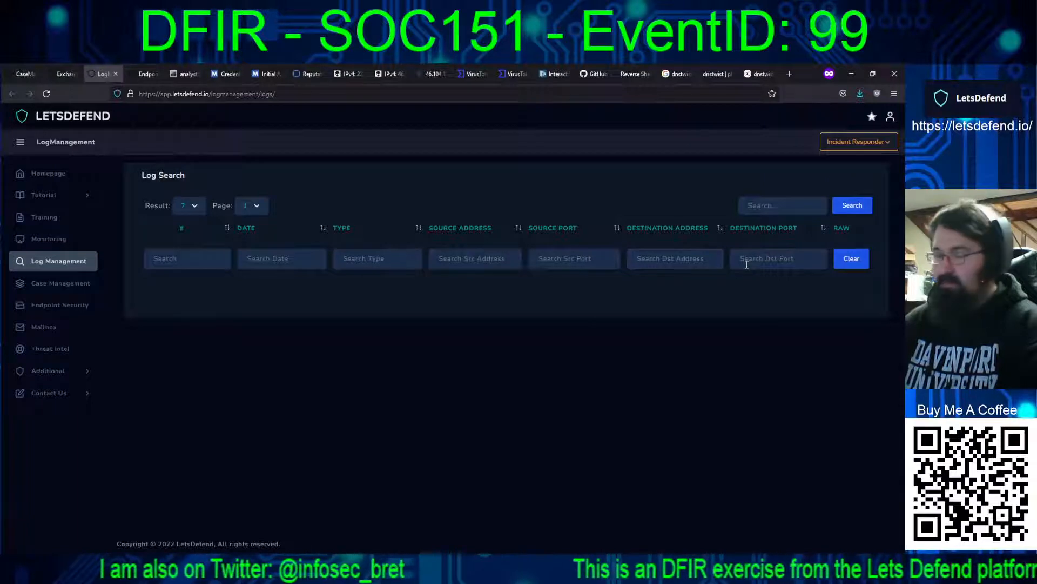
pyautogui.write('4242')
pyautogui.press('Return')
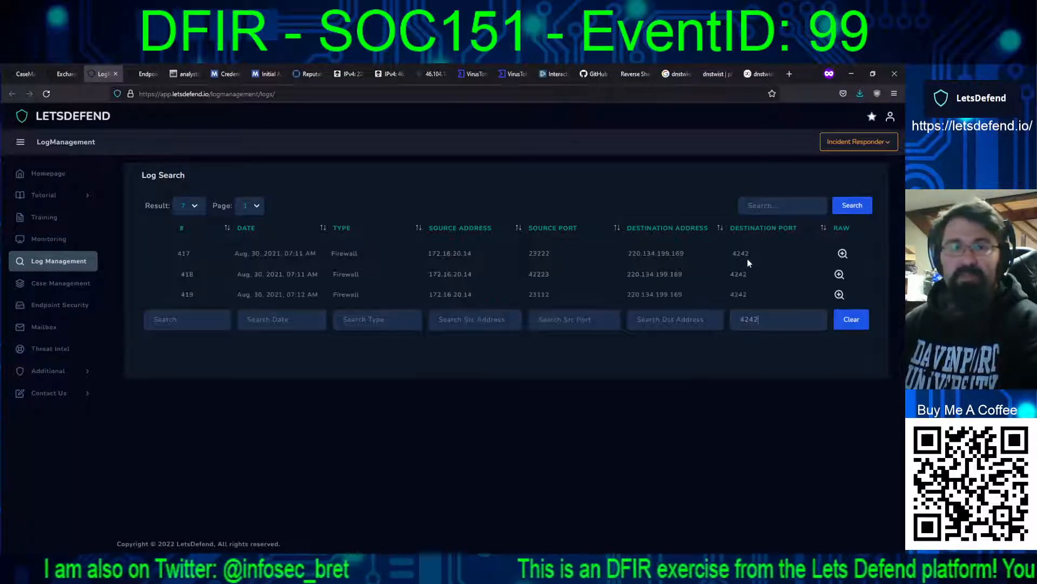
# Step: Replace the destination port filter with source port 4242, and then with source port 22
pyautogui.moveTo(760, 321); pyautogui.dragTo(690, 319)
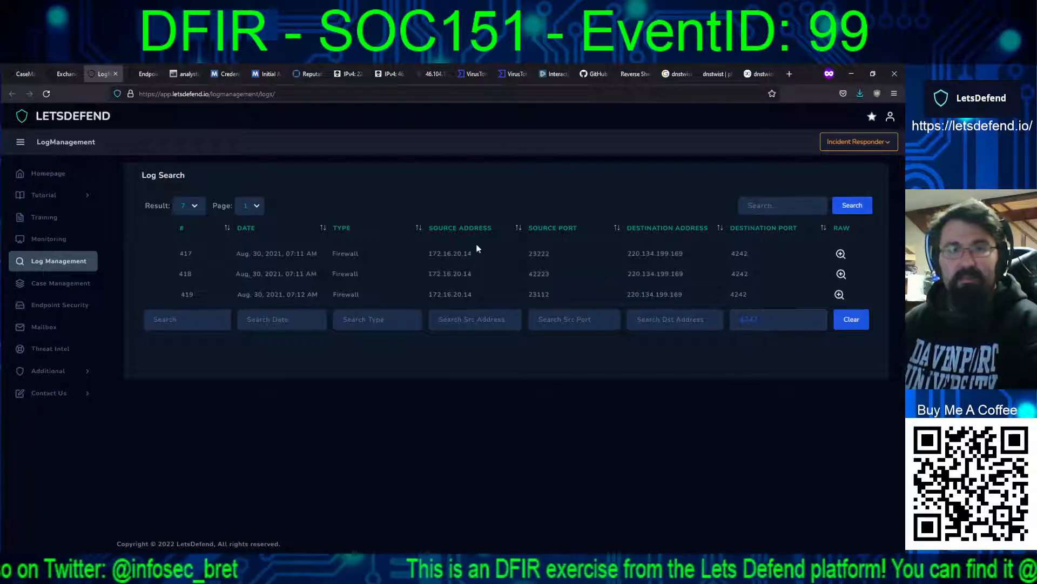
pyautogui.press('BackSpace')
pyautogui.click(463, 323)
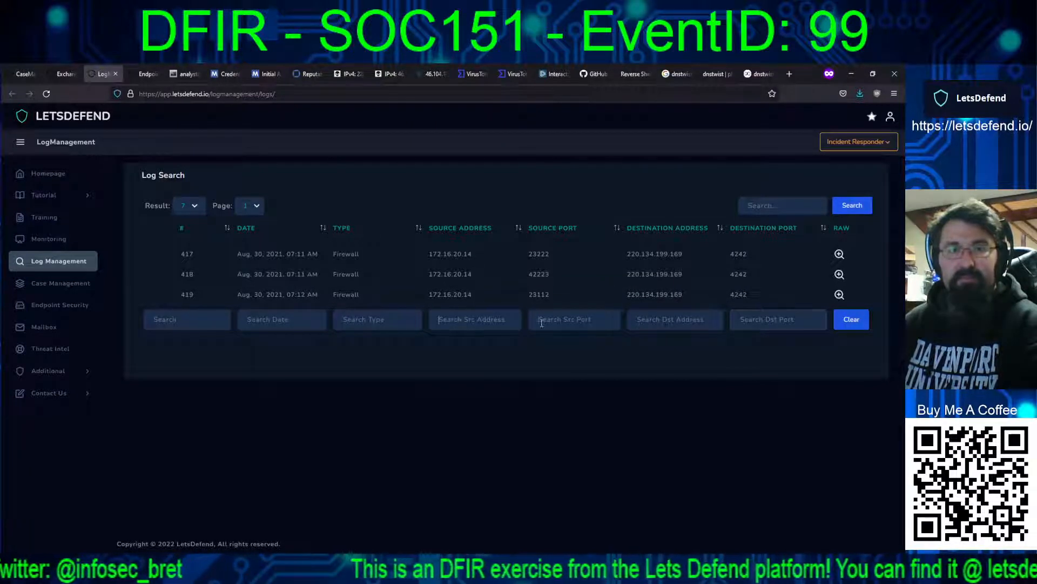
pyautogui.click(542, 322)
pyautogui.write('4242')
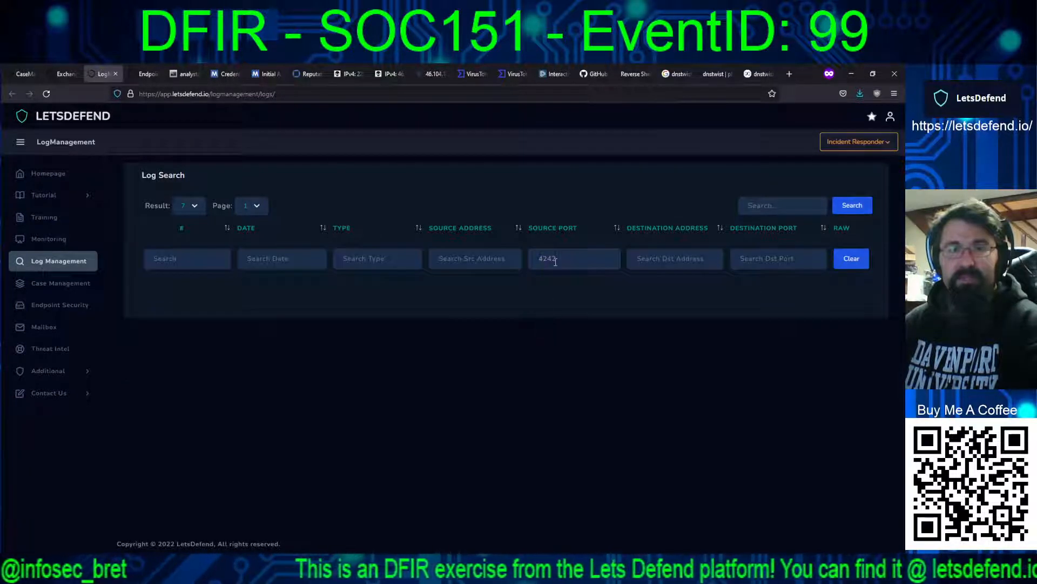
pyautogui.press('BackSpace')
pyautogui.press('BackSpace')
pyautogui.press('BackSpace')
pyautogui.press('BackSpace')
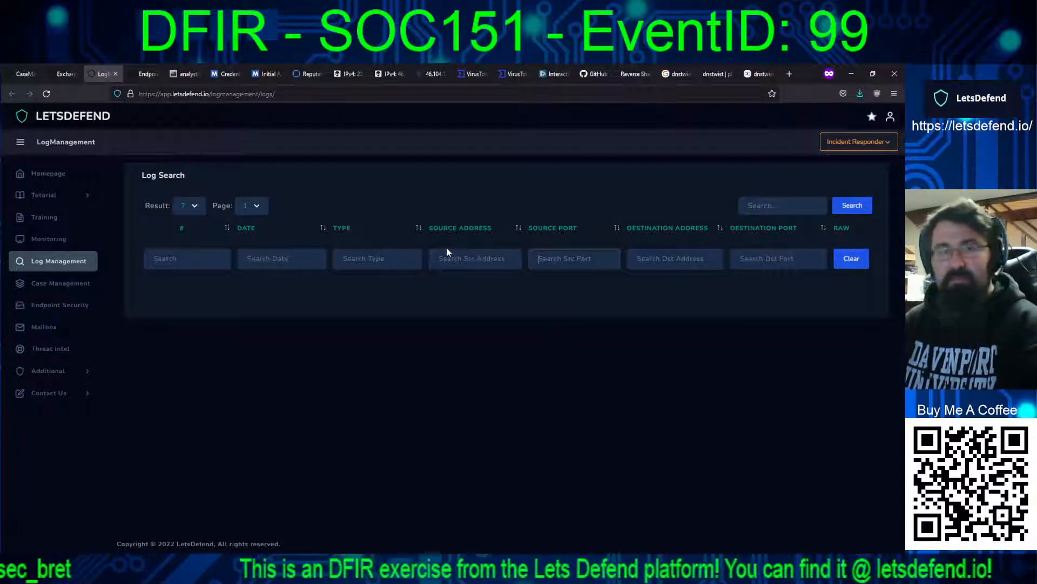
pyautogui.write('22')
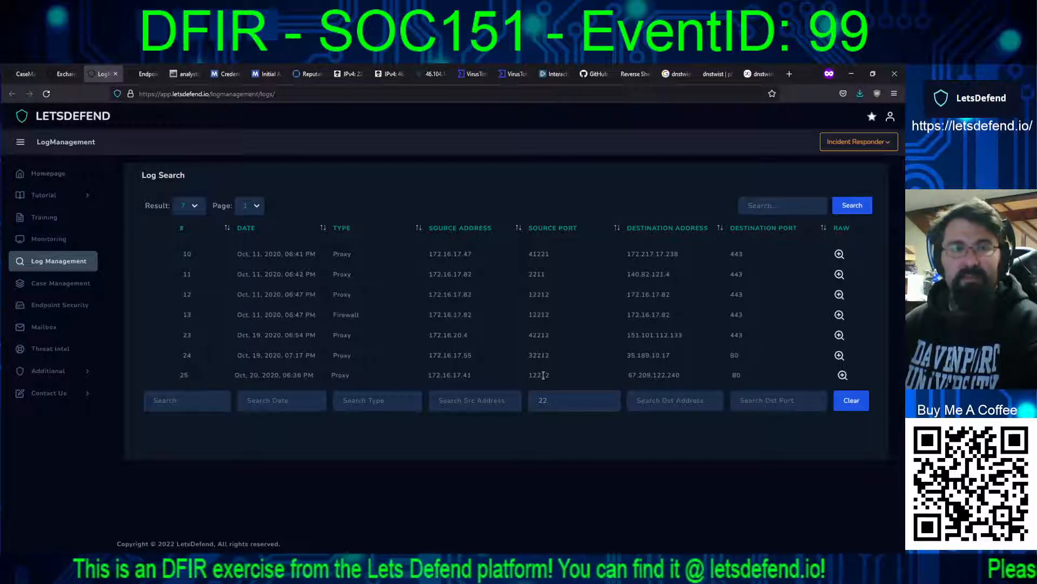
# Step: Remove the source port filter and search the logs for destination port 22
pyautogui.moveTo(591, 410); pyautogui.dragTo(474, 404)
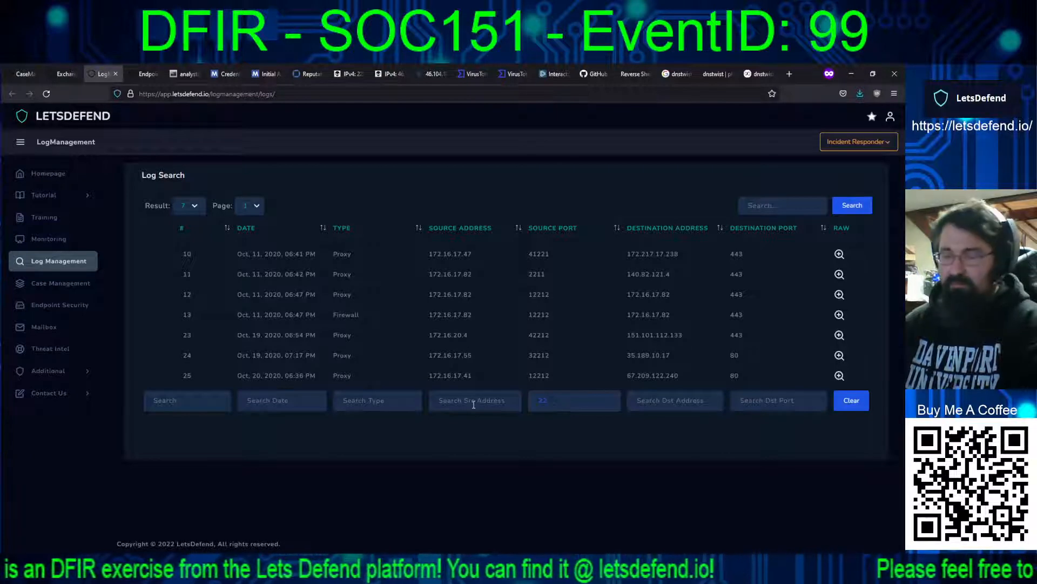
pyautogui.press('BackSpace')
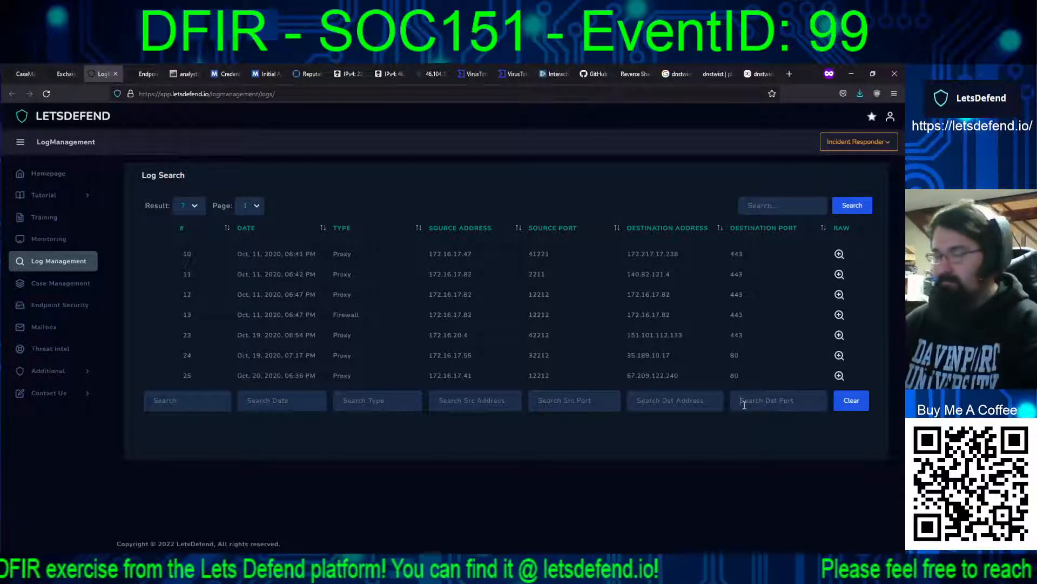
pyautogui.write('22')
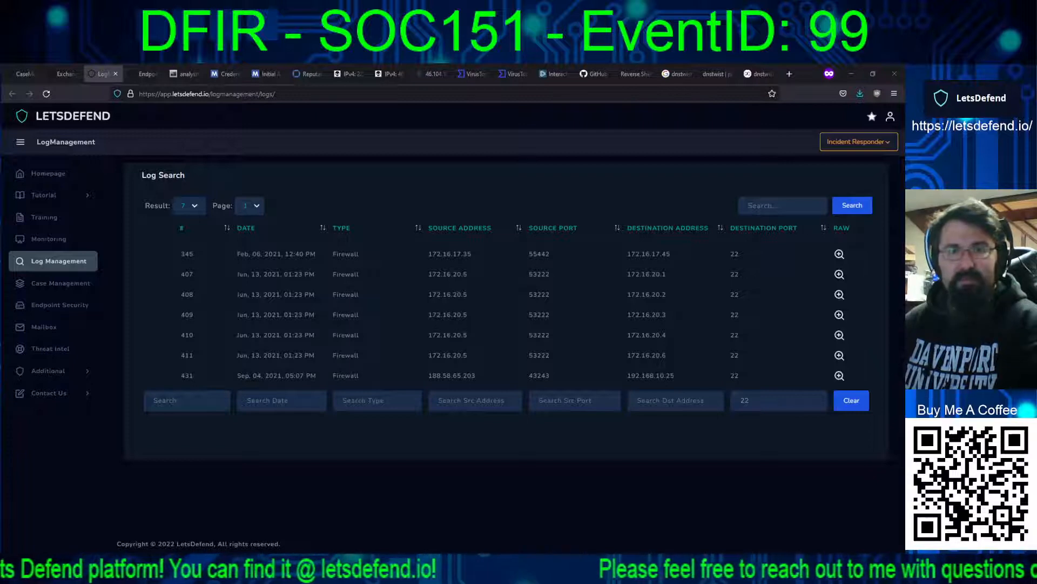
# Step: Filter the logs by source address 172.16.20.14 only, then proceed past the playbook's Check destination port stage
pyautogui.click(457, 401)
pyautogui.write('172.16.20.14')
pyautogui.press('BackSpace')
pyautogui.press('BackSpace')
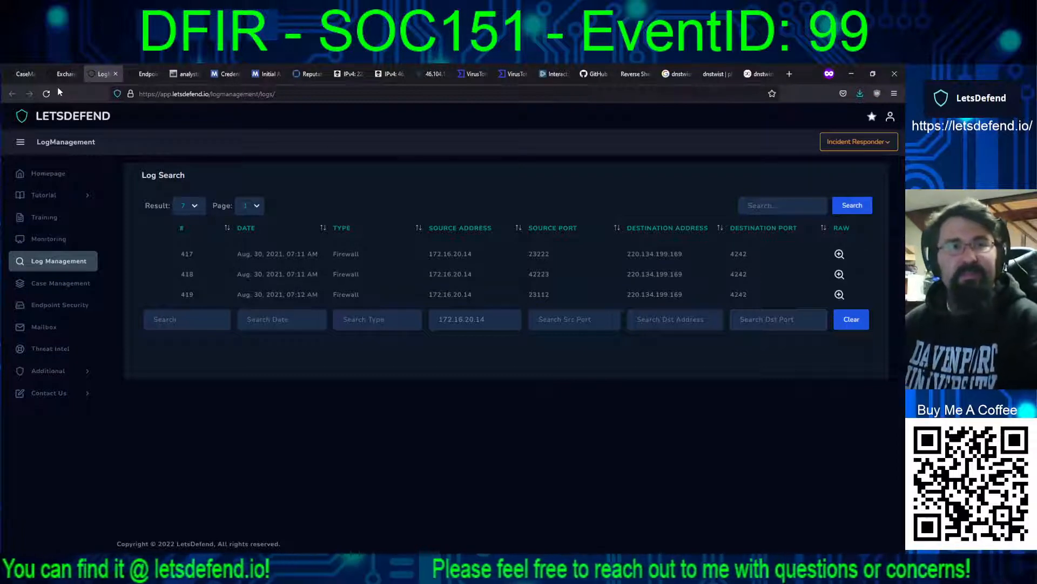
pyautogui.click(25, 72)
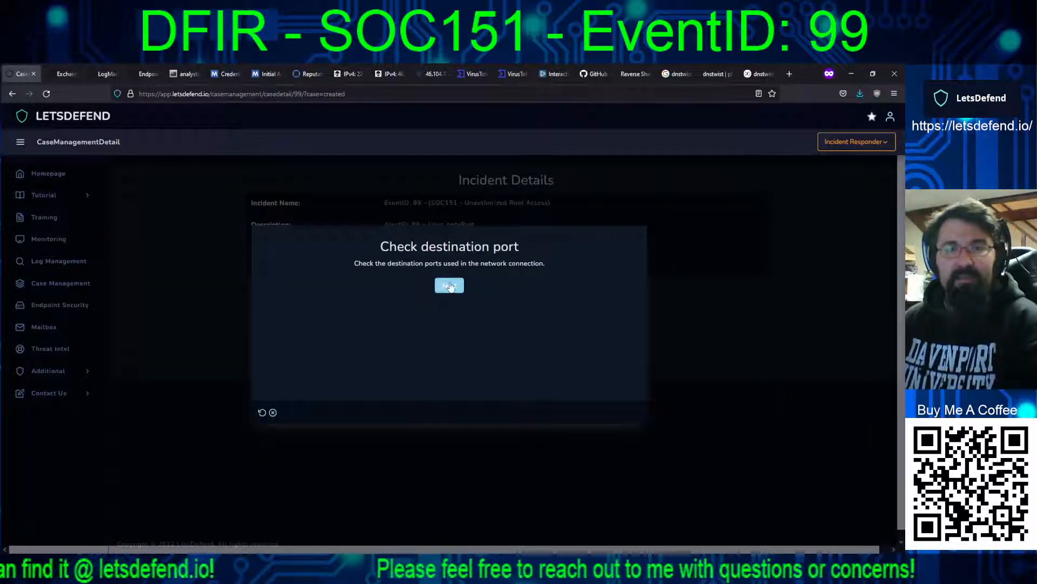
pyautogui.click(449, 285)
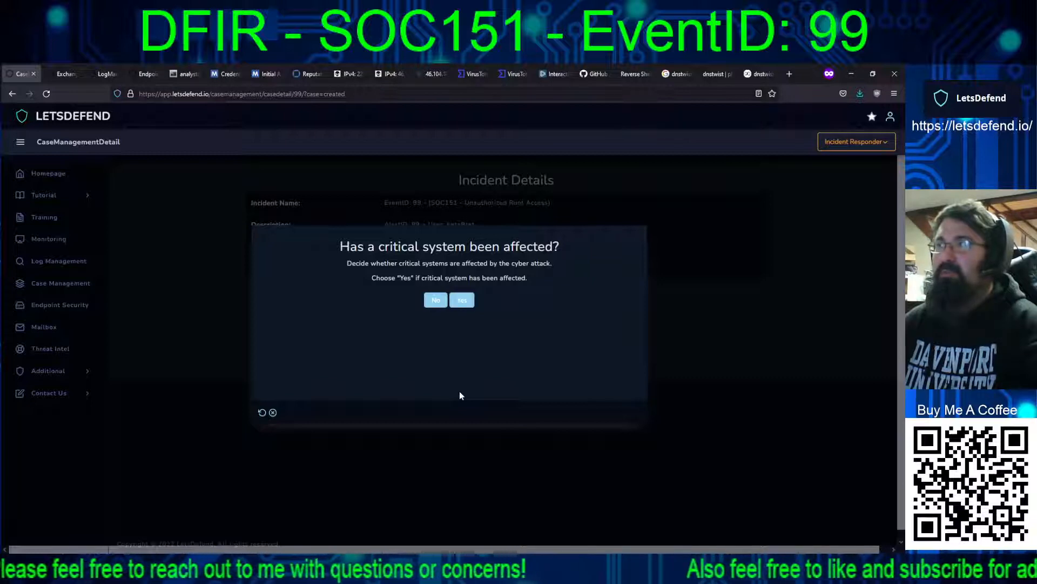
# Step: In the analyst terminal session, try to change to /var/www, then change to /var and list its contents
pyautogui.click(181, 74)
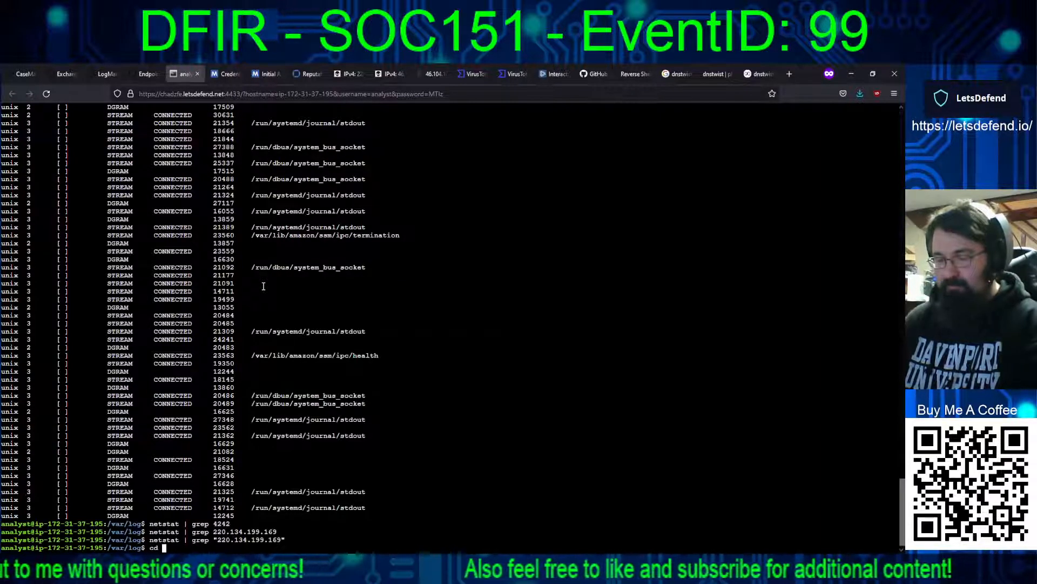
pyautogui.write('www')
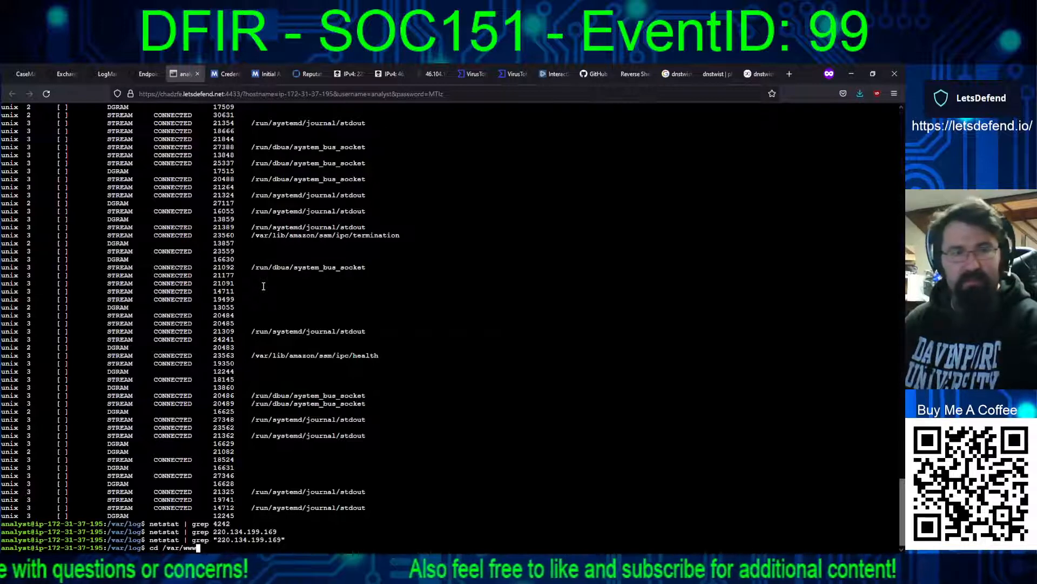
pyautogui.press('Return')
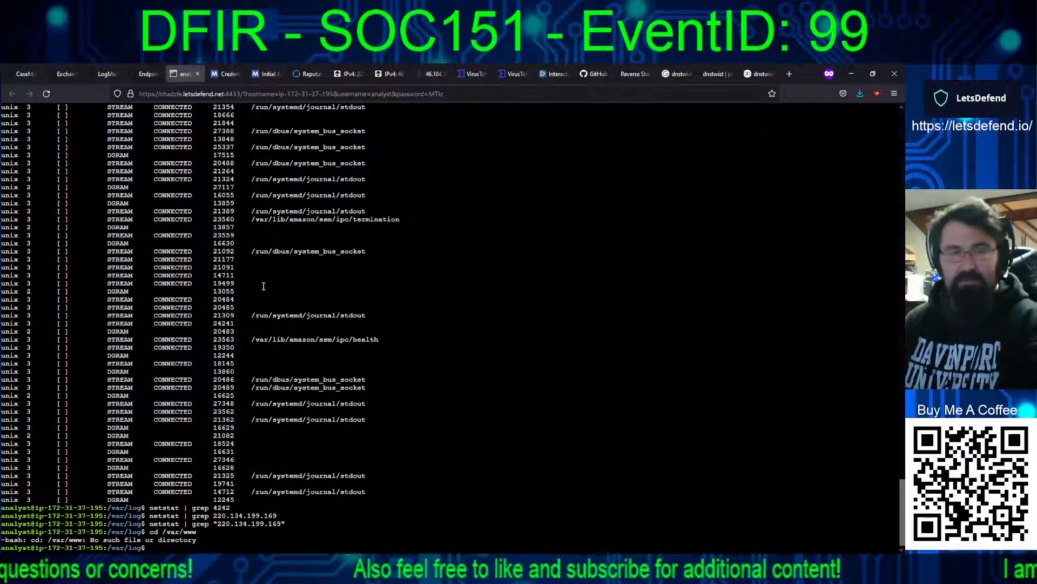
pyautogui.write('cd /va')
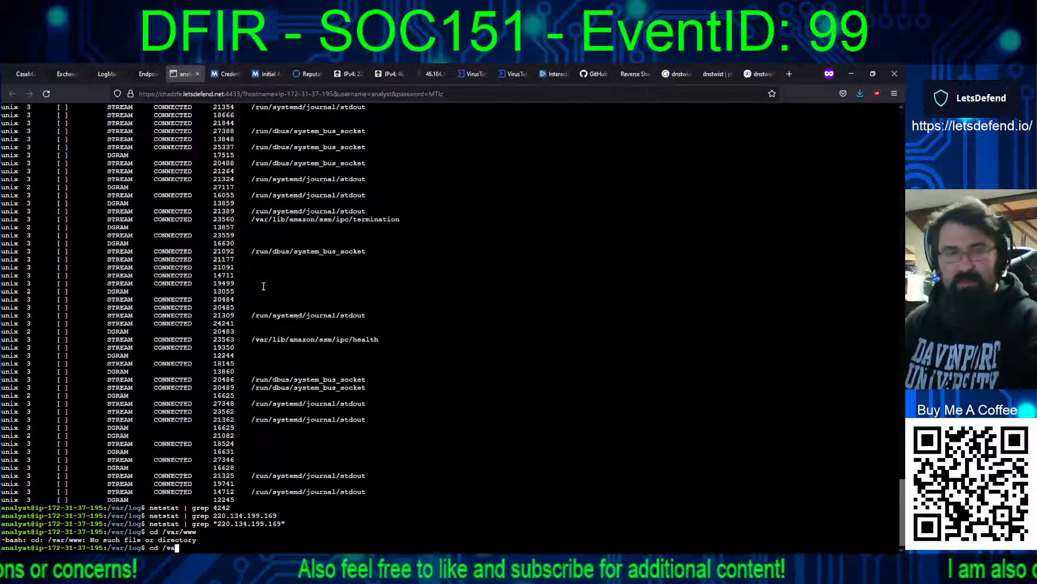
pyautogui.write('r')
pyautogui.press('Return')
pyautogui.write('ls')
pyautogui.press('Return')
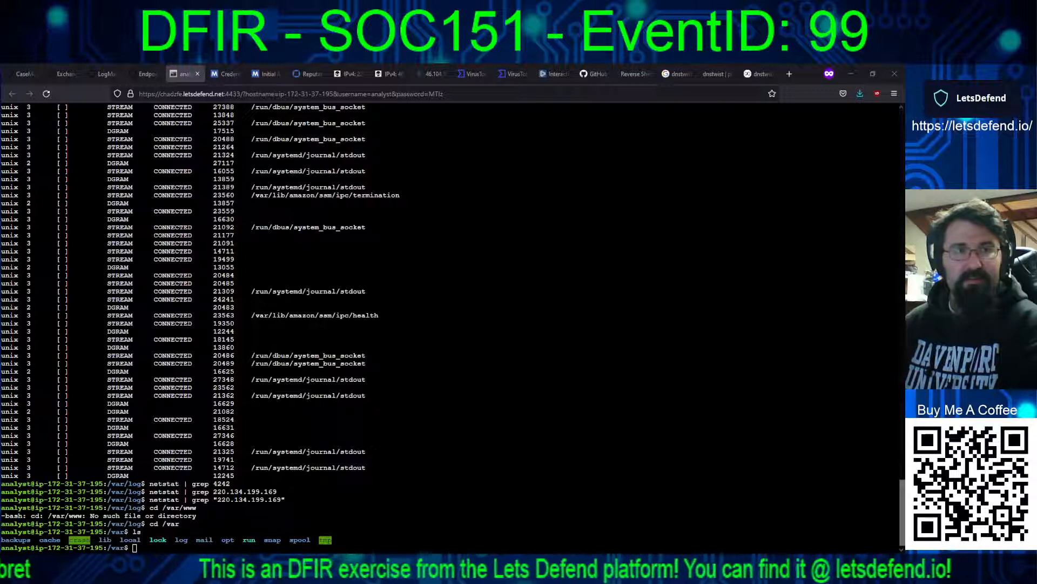
# Step: Answer Yes in the case playbook for critical system affected, sensitive data at risk and device isolation needed
pyautogui.click(21, 74)
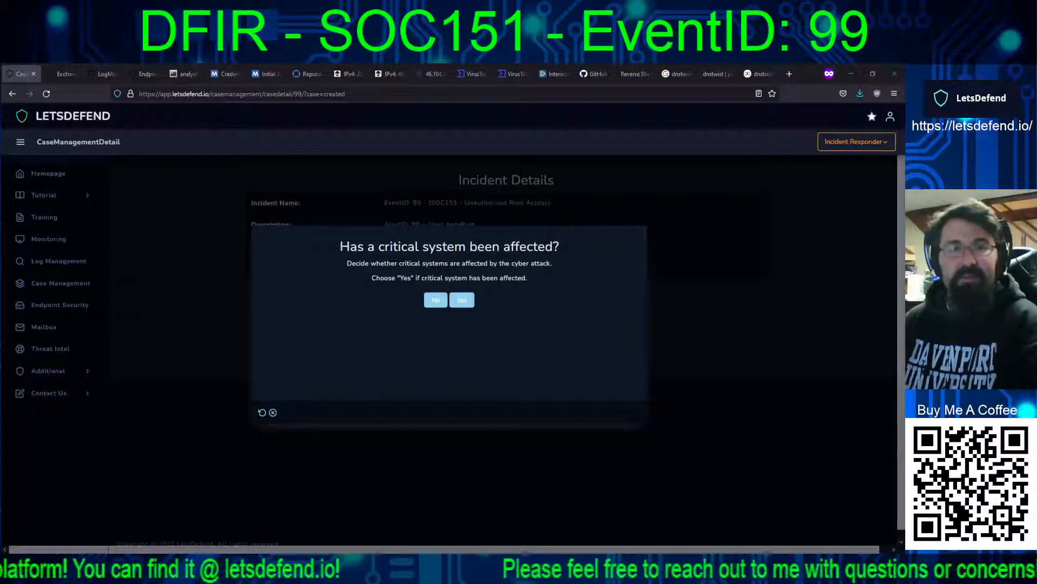
pyautogui.click(144, 73)
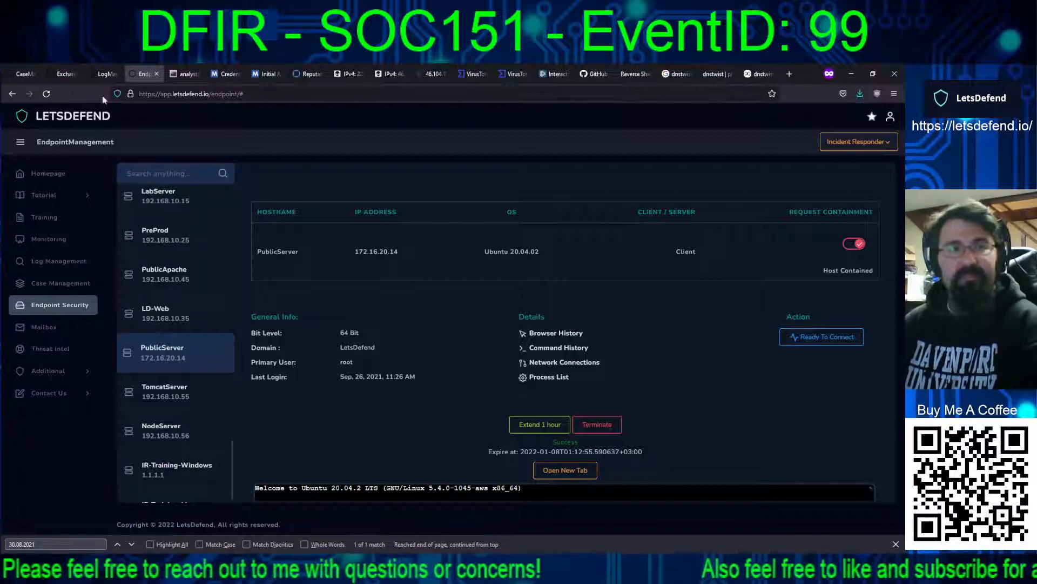
pyautogui.click(15, 73)
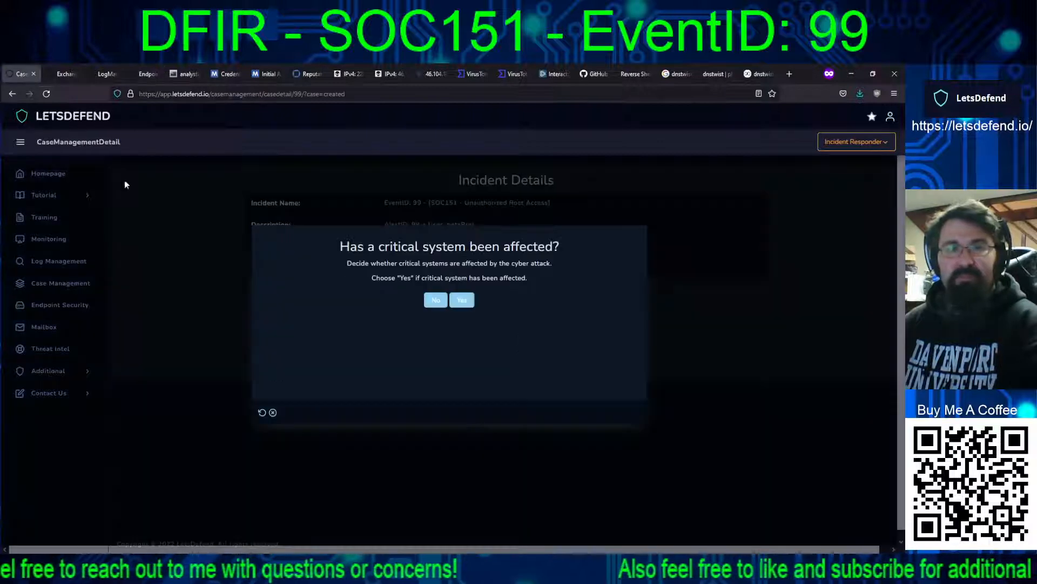
pyautogui.click(462, 301)
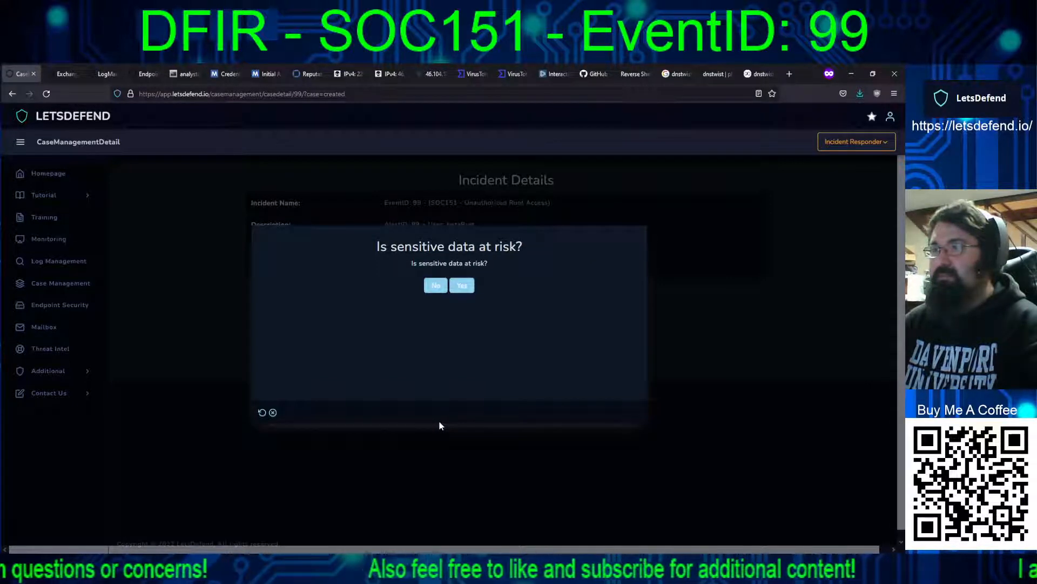
pyautogui.click(462, 286)
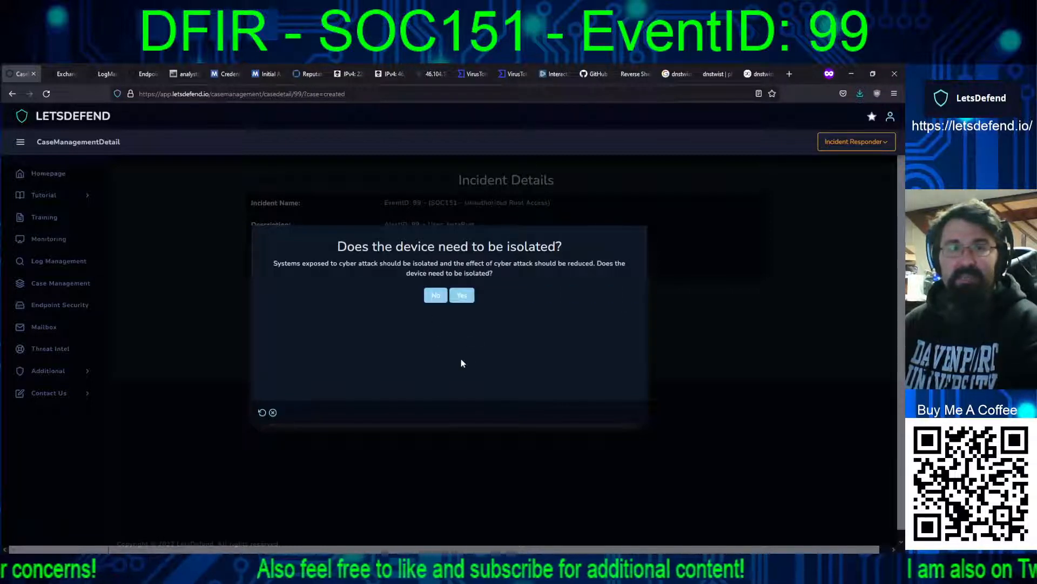
pyautogui.click(461, 295)
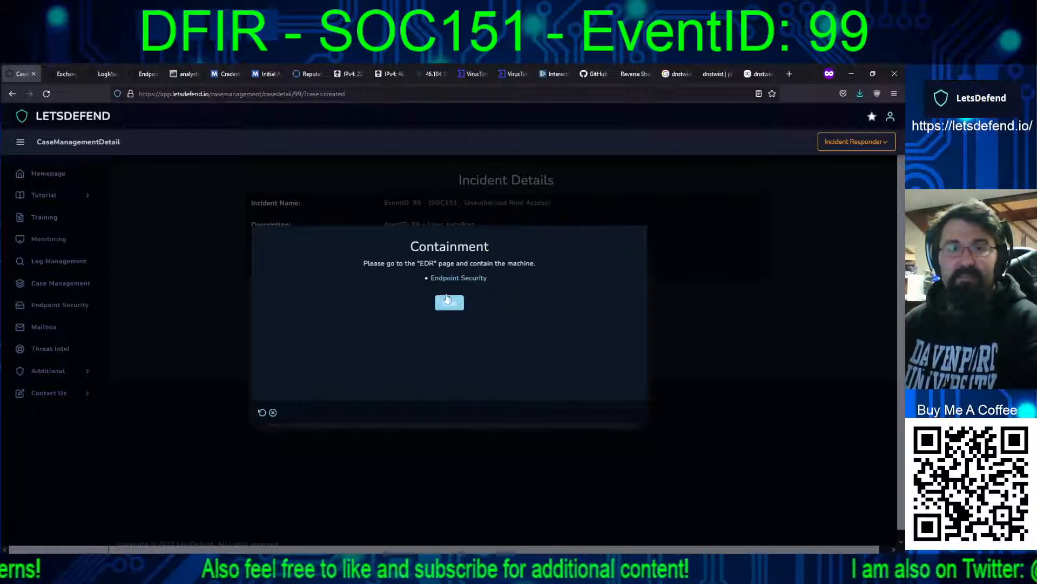
# Step: Proceed through the playbook's Containment, Backup evidences, Eradication, Recovery and Lesson Learned stages
pyautogui.click(448, 302)
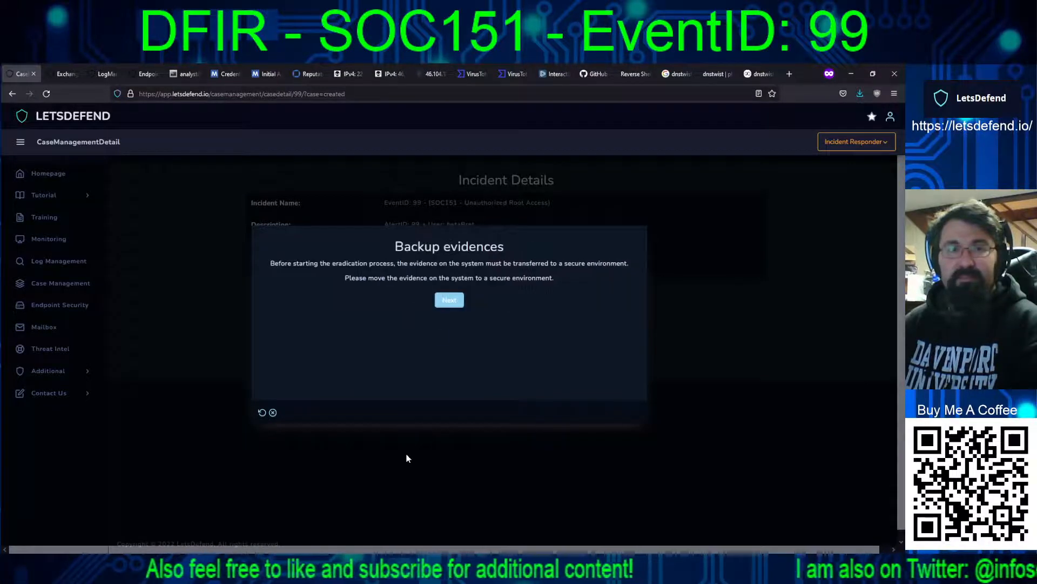
pyautogui.click(448, 300)
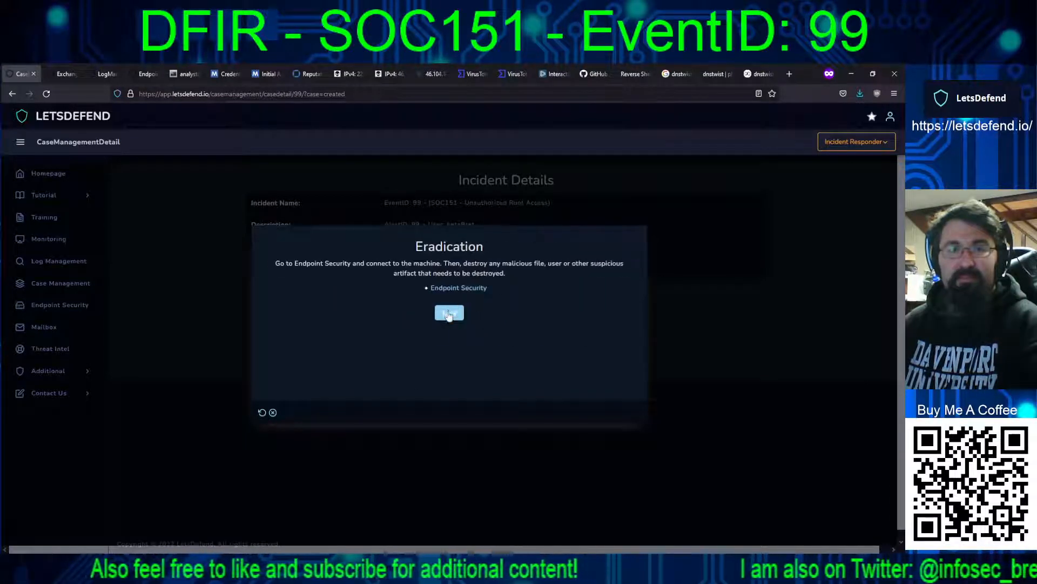
pyautogui.click(449, 313)
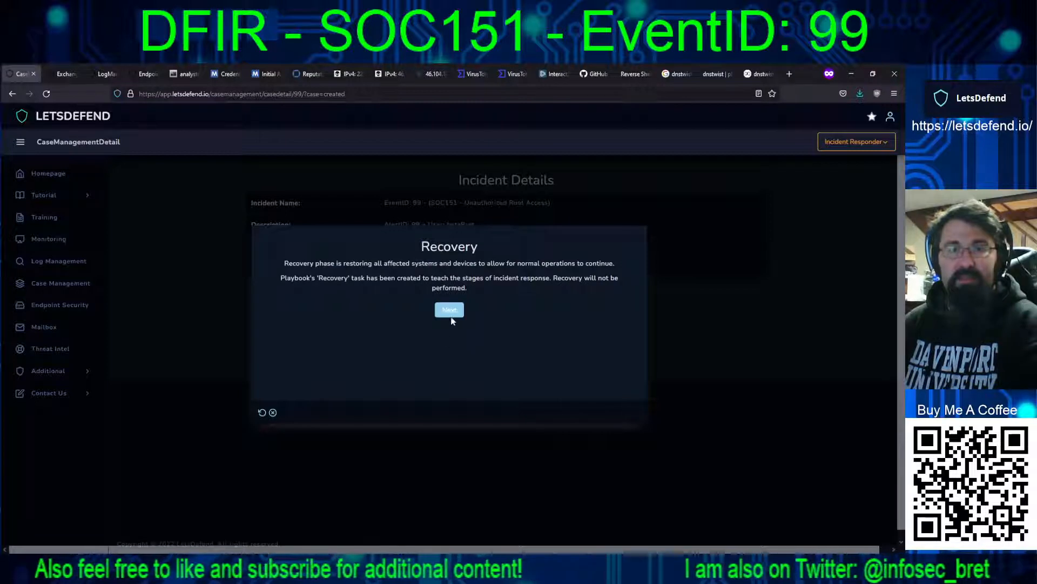
pyautogui.click(448, 310)
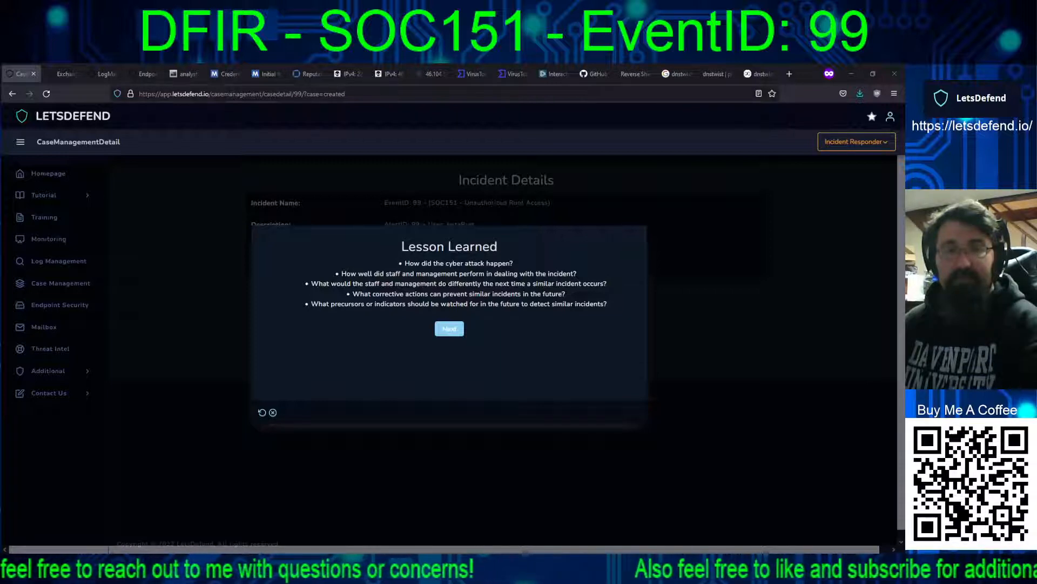
pyautogui.click(450, 329)
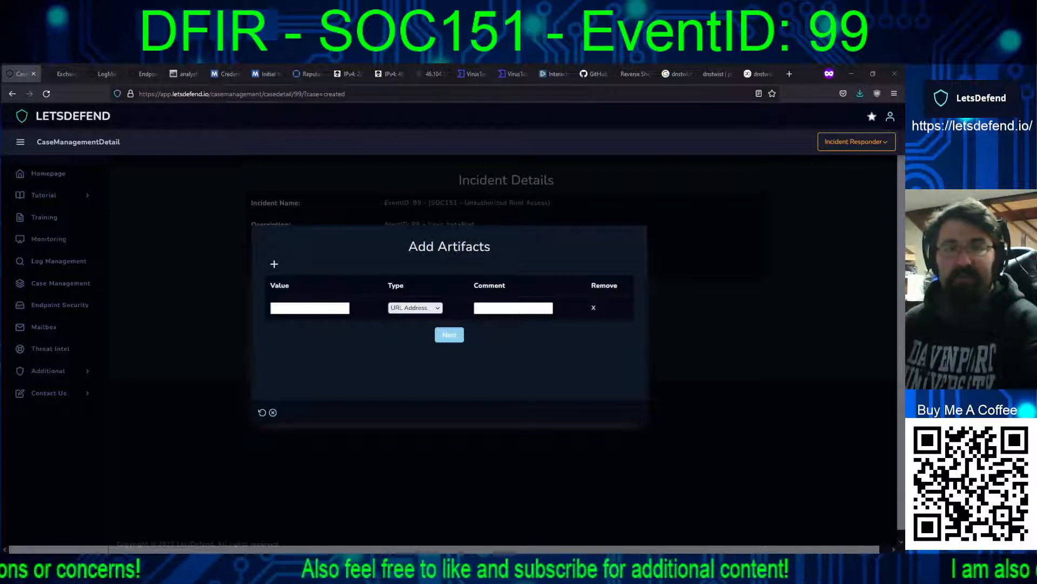
# Step: Set up five artifact rows typed E-mail Sender, E-mail Domain, MD5 Hash, IP Address and IP Address
pyautogui.click(274, 264)
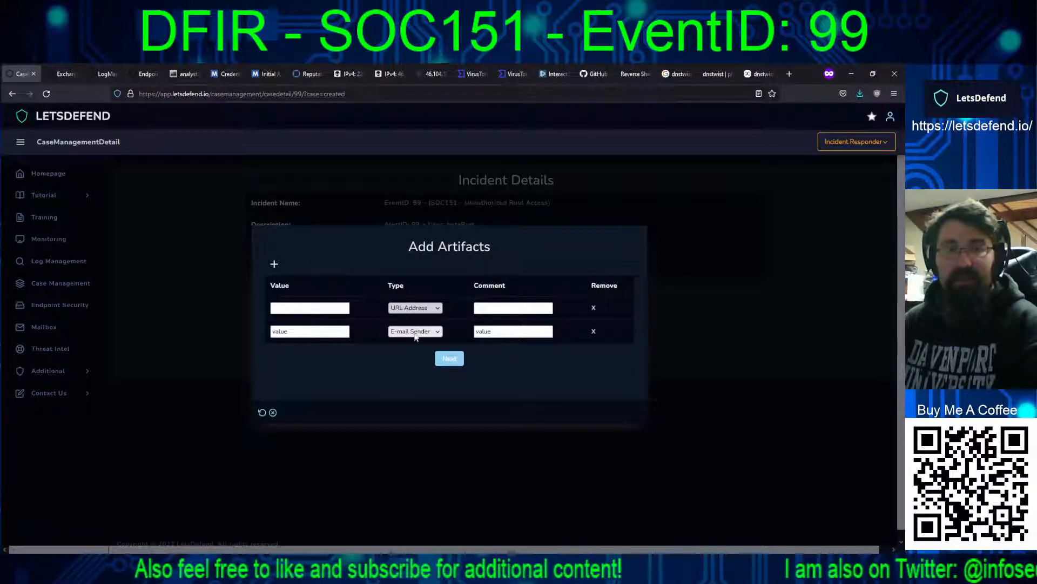
pyautogui.click(414, 334)
pyautogui.click(410, 330)
pyautogui.click(411, 353)
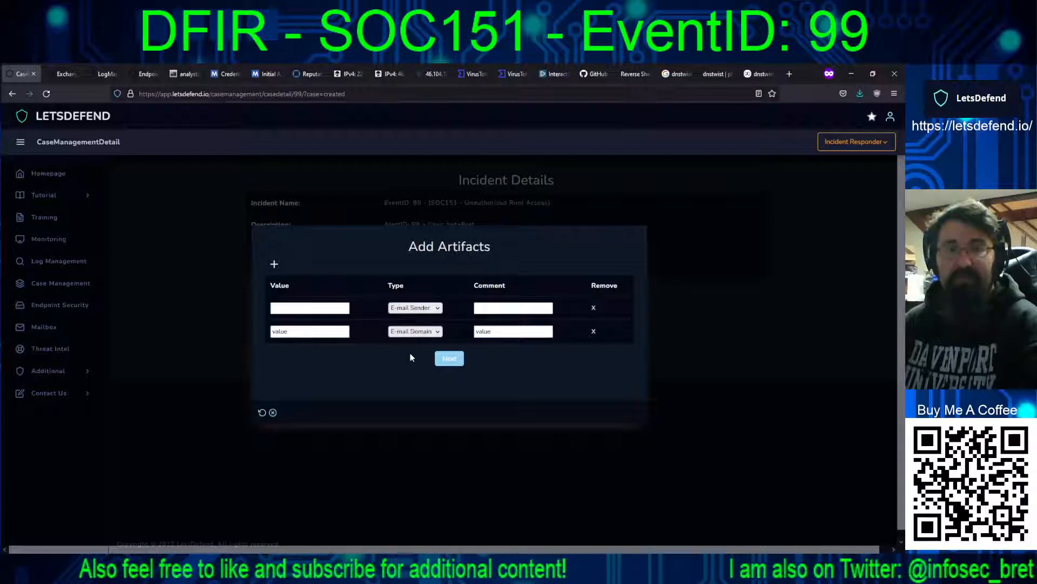
pyautogui.click(273, 264)
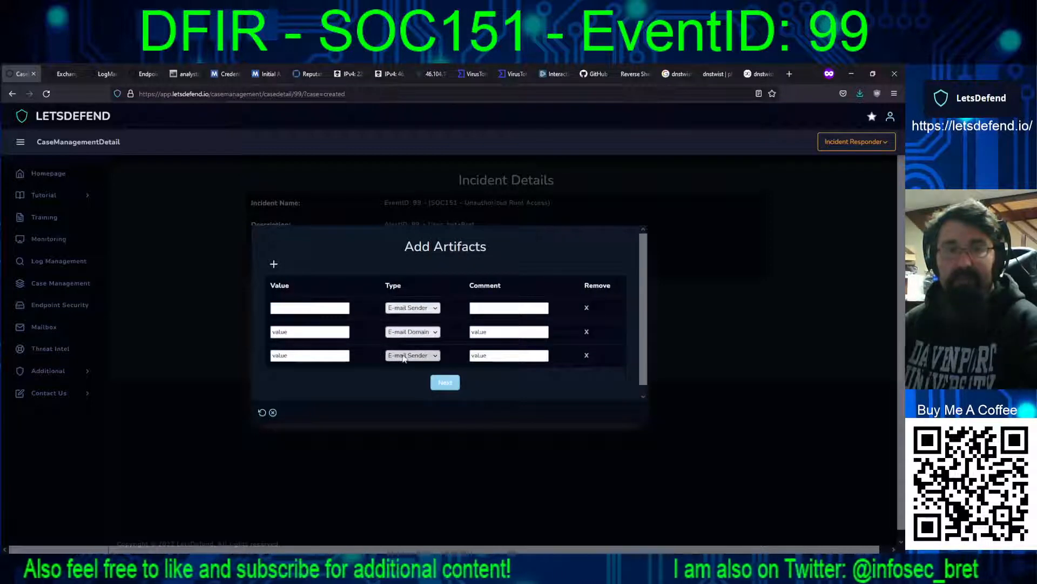
pyautogui.click(408, 416)
pyautogui.doubleClick(274, 265)
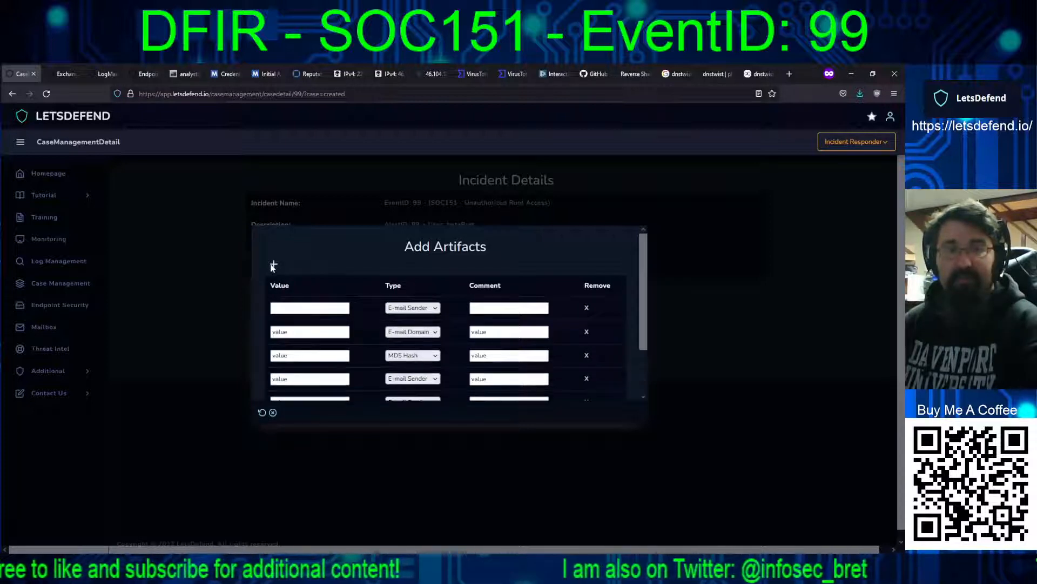
pyautogui.click(406, 424)
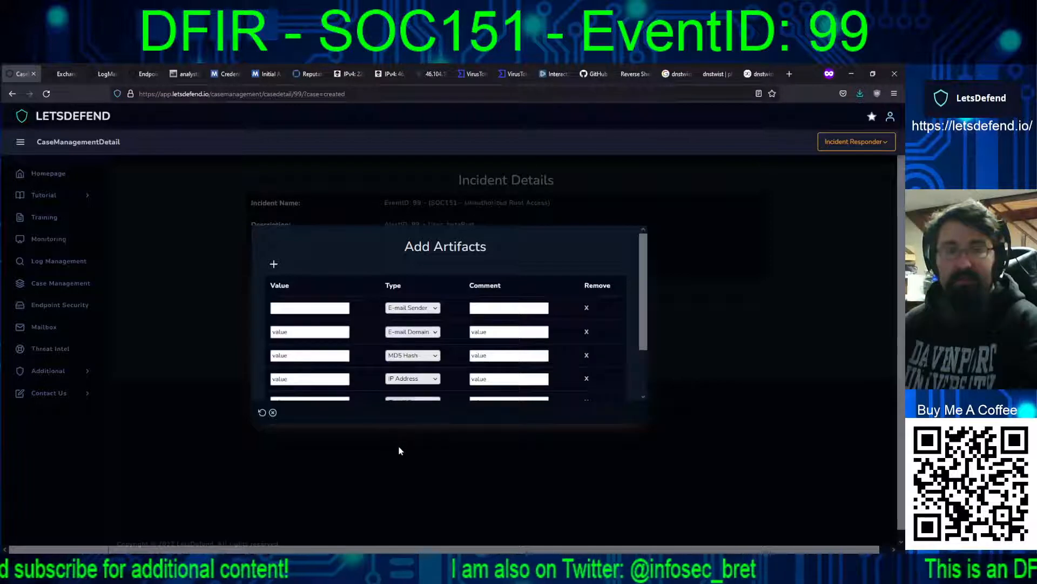
pyautogui.scroll(-1, 636, 355)
pyautogui.moveTo(637, 351); pyautogui.dragTo(638, 341)
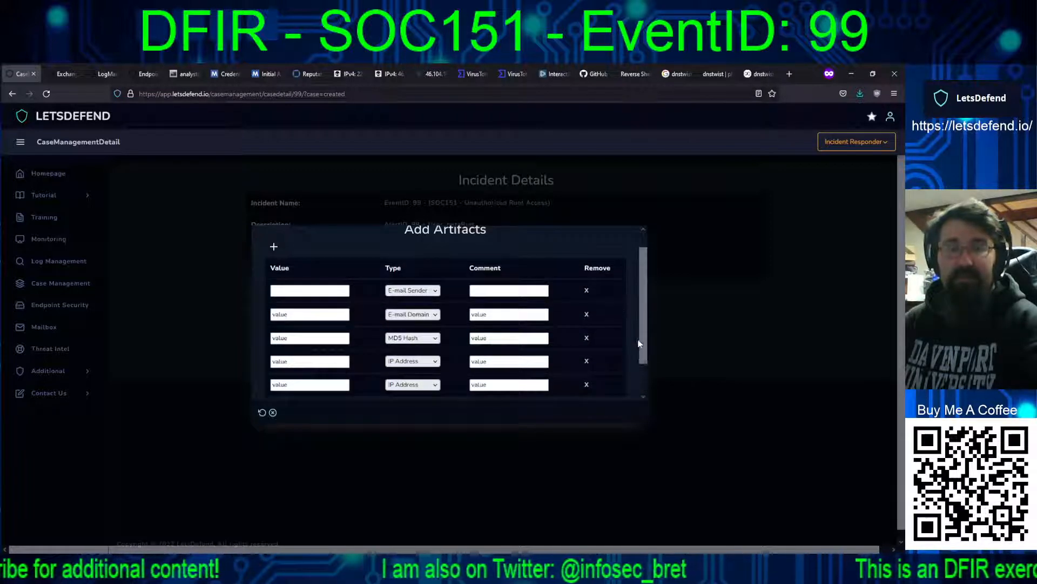
# Step: Copy the fake System Admin's e-mail address from the mailbox into the E-mail Sender artifact, with the comment "Cred Phisher"
pyautogui.click(60, 73)
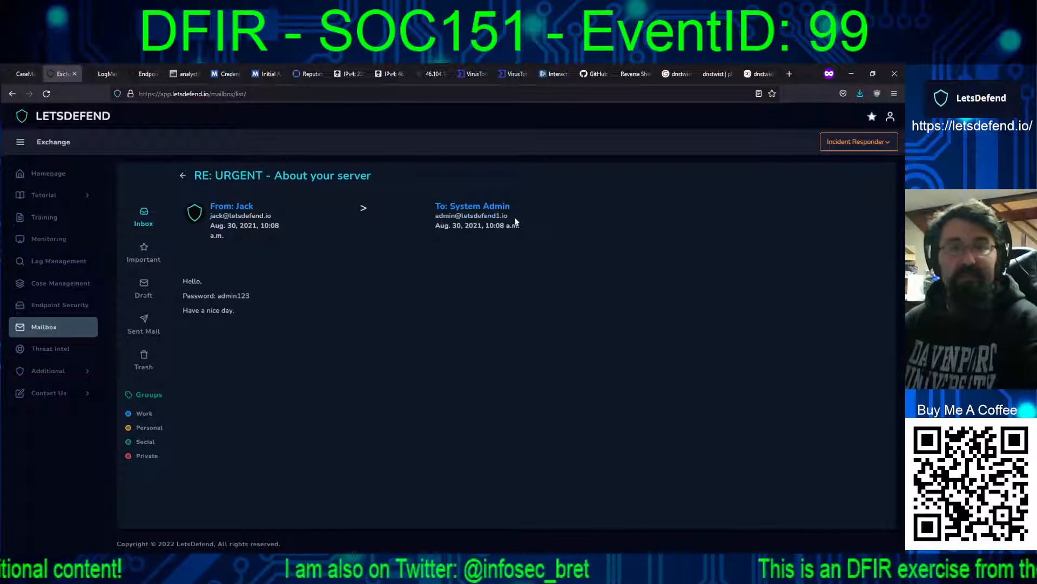
pyautogui.moveTo(516, 221); pyautogui.dragTo(437, 218)
pyautogui.hotkey('ctrl', 'c')
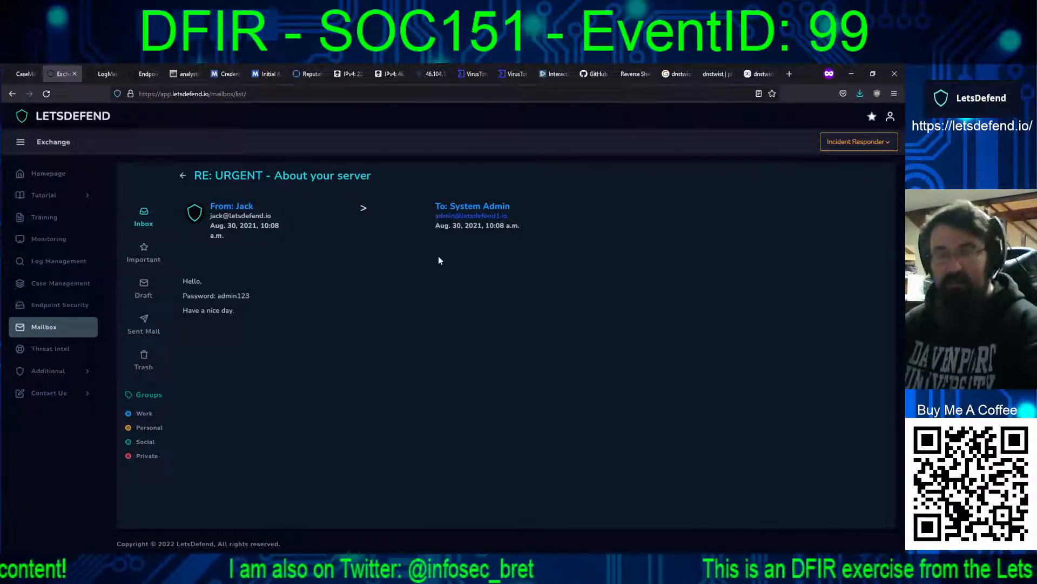
pyautogui.click(25, 74)
pyautogui.hotkey('ctrl', 'v')
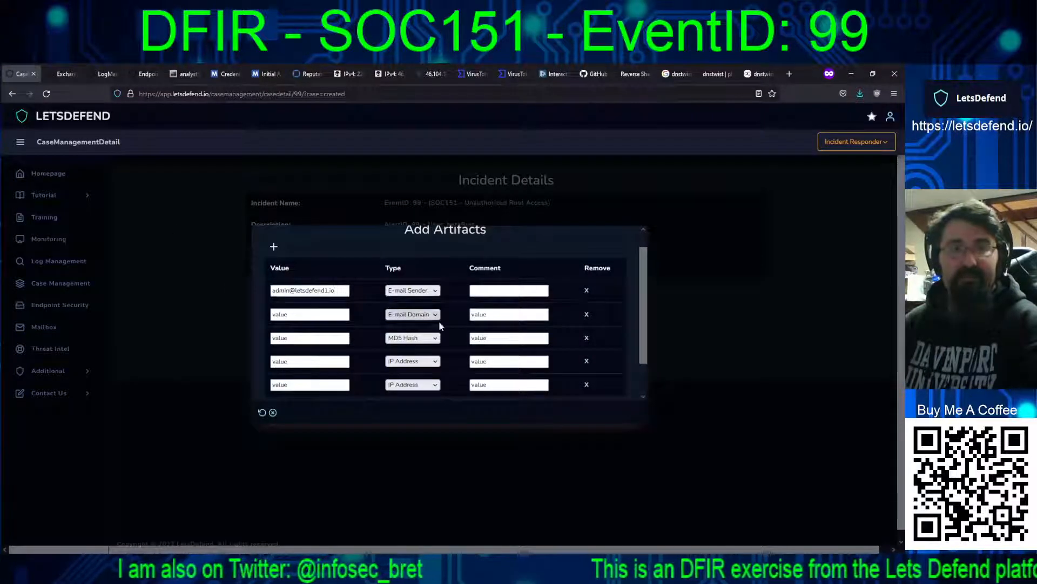
pyautogui.click(498, 290)
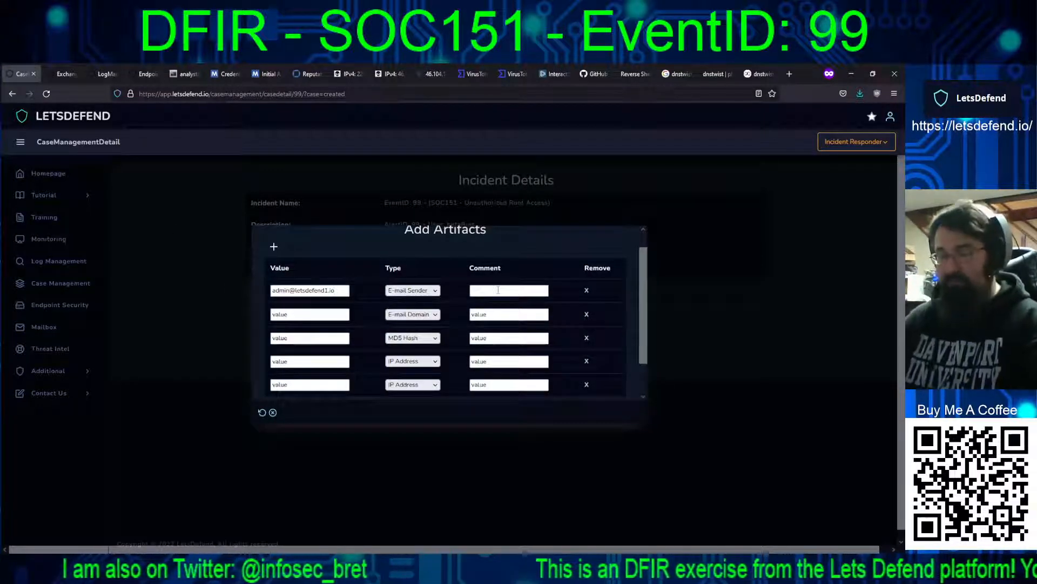
pyautogui.write('Cred Phisher')
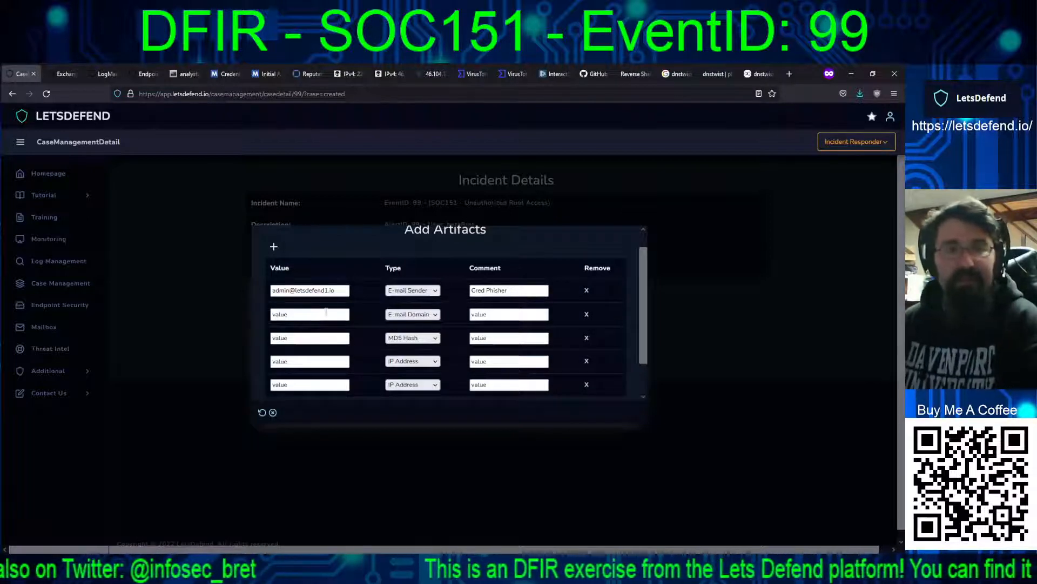
# Step: Fill the E-mail Domain artifact with letsdefend1.io and the comment "Cred Phisher Domain"
pyautogui.click(324, 315)
pyautogui.hotkey('ctrl', 'v')
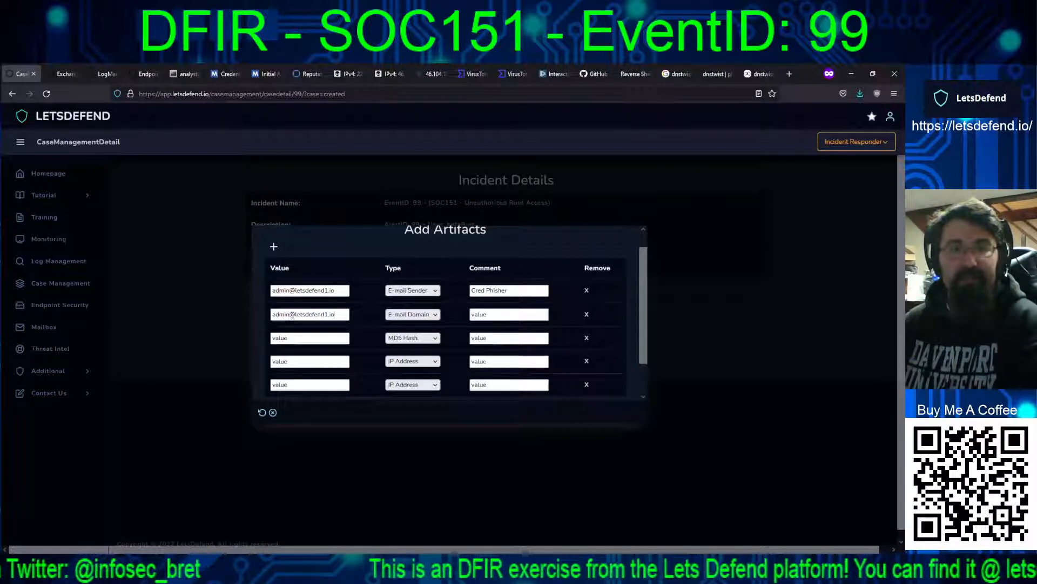
pyautogui.moveTo(294, 314); pyautogui.dragTo(260, 315)
pyautogui.press('BackSpace')
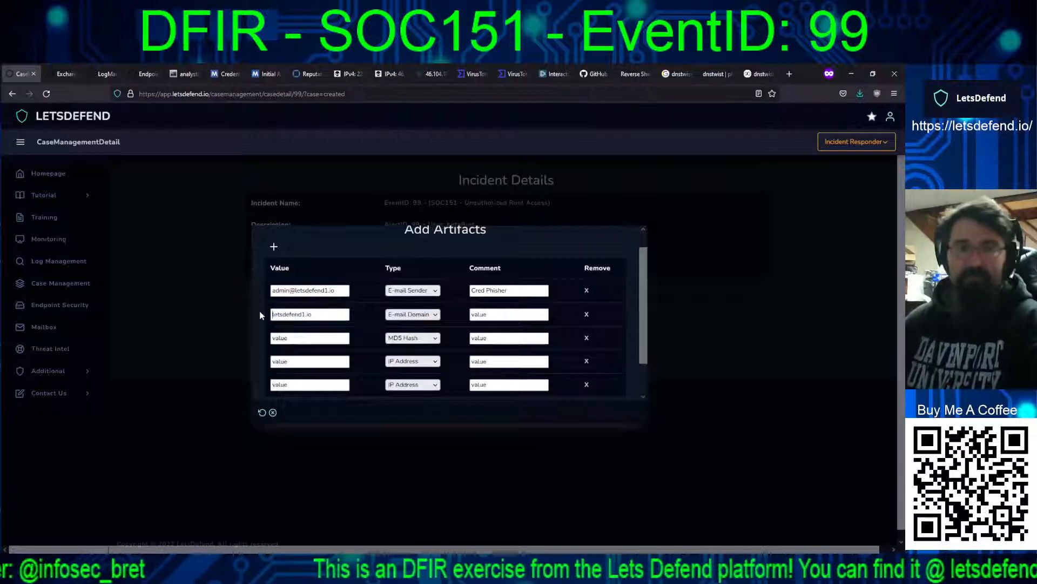
pyautogui.moveTo(489, 315); pyautogui.dragTo(445, 313)
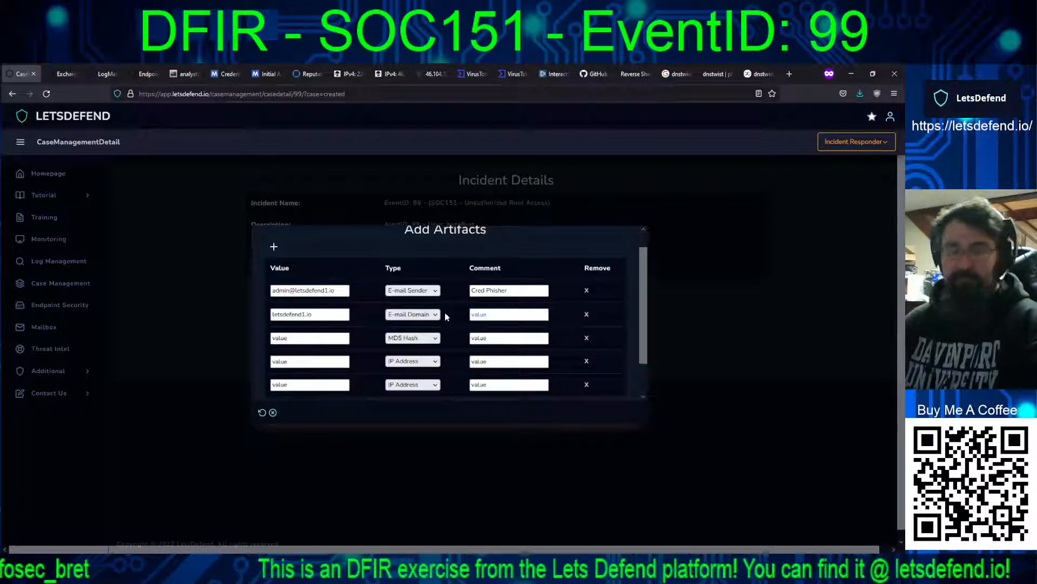
pyautogui.write('Cred Phish')
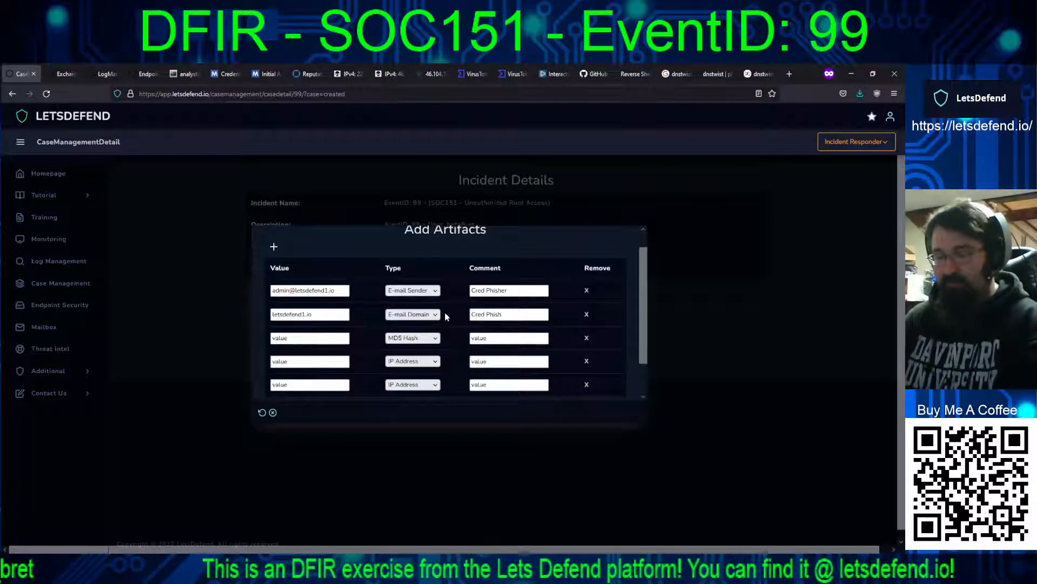
pyautogui.write('er Domain')
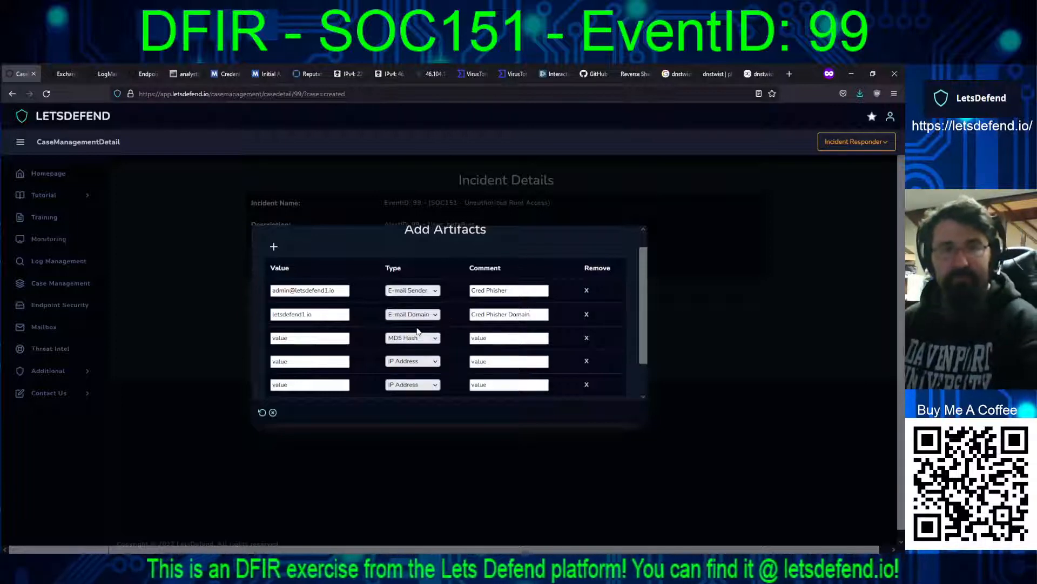
# Step: Copy the MD5 of shell.sh from its VirusTotal file details into the MD5 Hash artifact's value
pyautogui.click(511, 74)
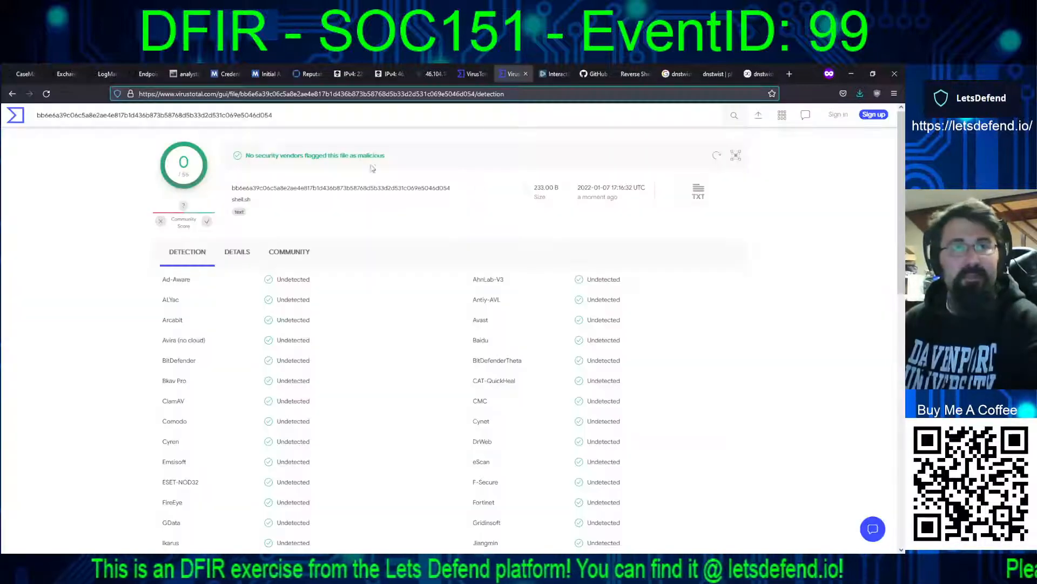
pyautogui.click(237, 251)
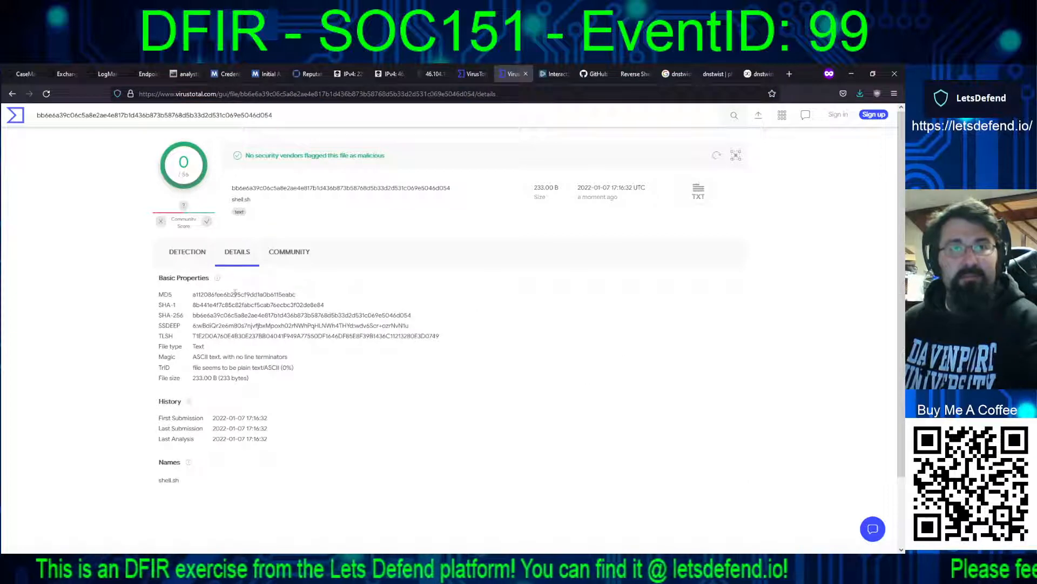
pyautogui.doubleClick(235, 294)
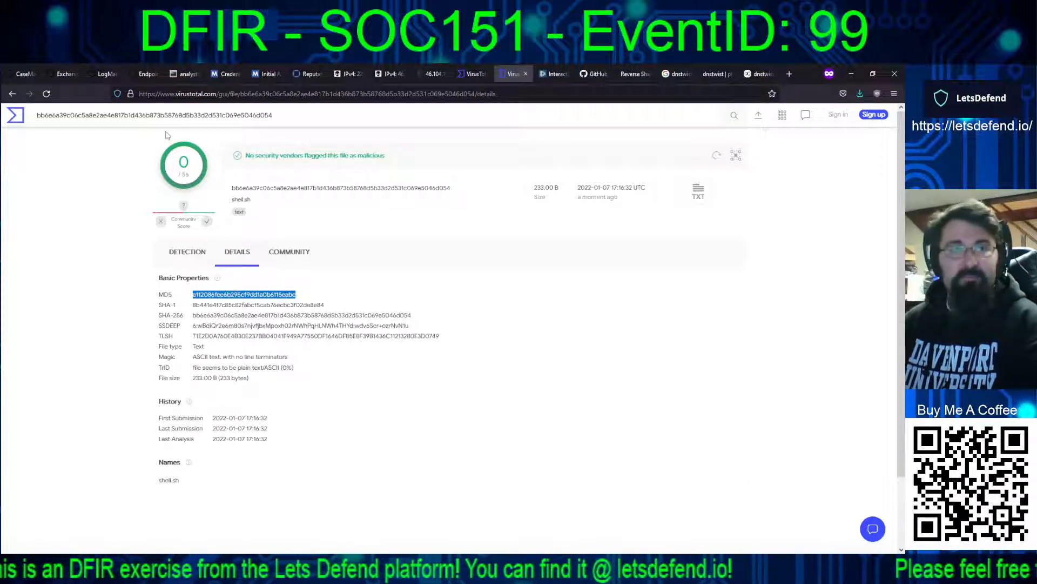
pyautogui.click(15, 72)
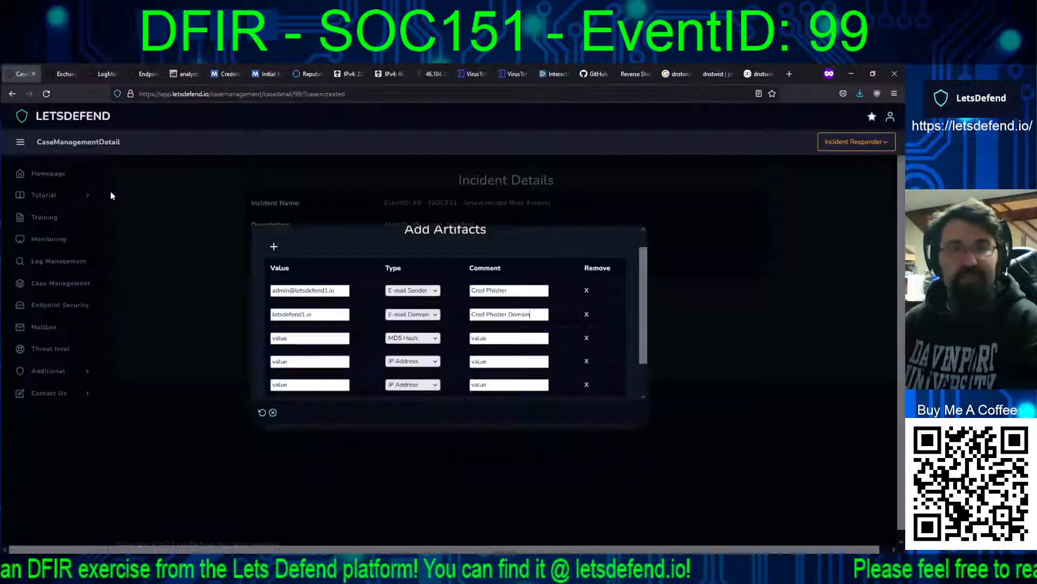
pyautogui.doubleClick(291, 338)
pyautogui.hotkey('ctrl', 'v')
# Step: Set the MD5 Hash artifact's comment to "/root/shell.sh PERL backdoor"
pyautogui.click(494, 340)
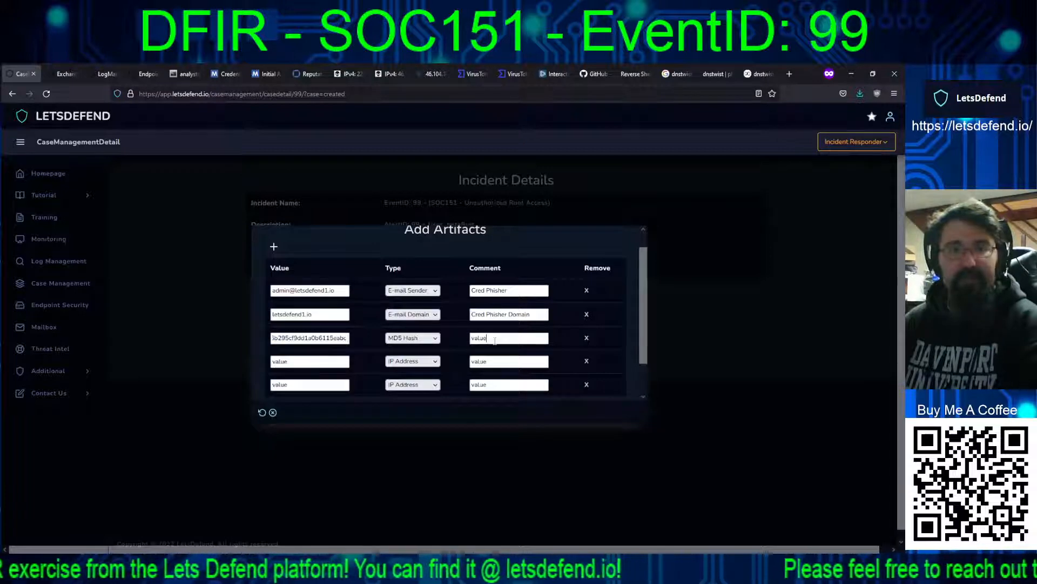
pyautogui.doubleClick(495, 341)
pyautogui.write('R')
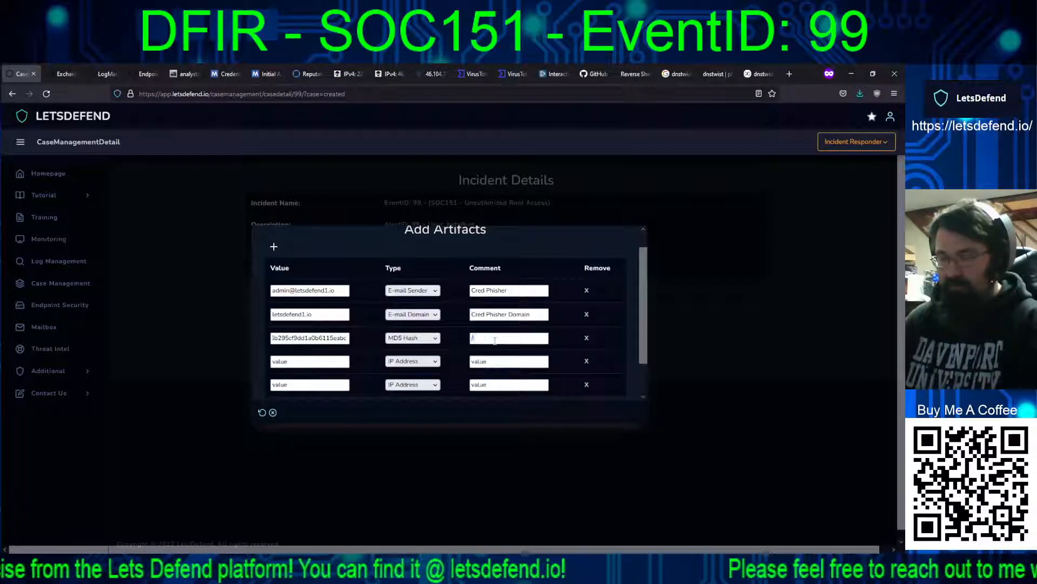
pyautogui.write('root/she')
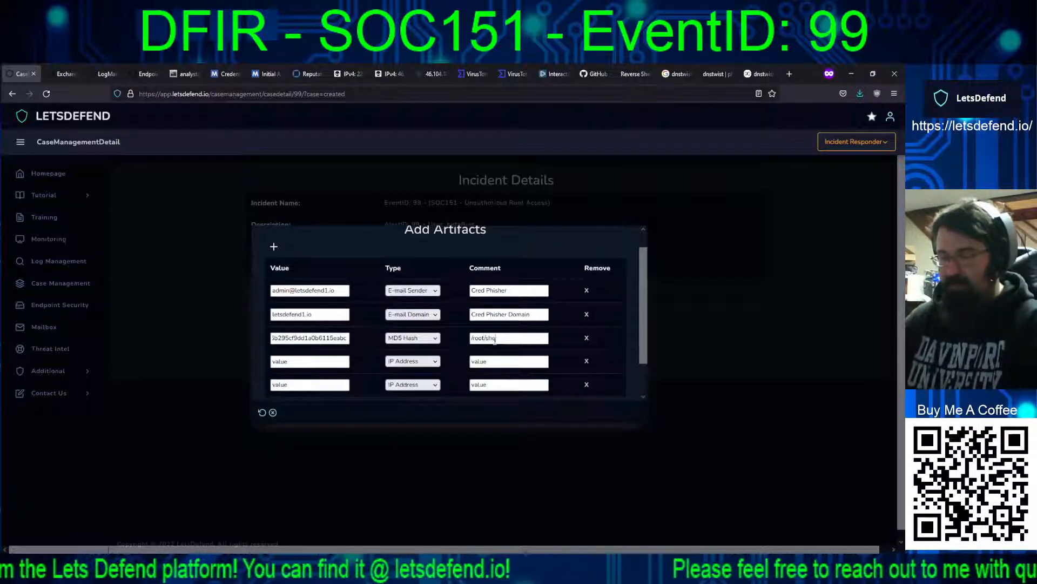
pyautogui.write('ll.sh backdoor')
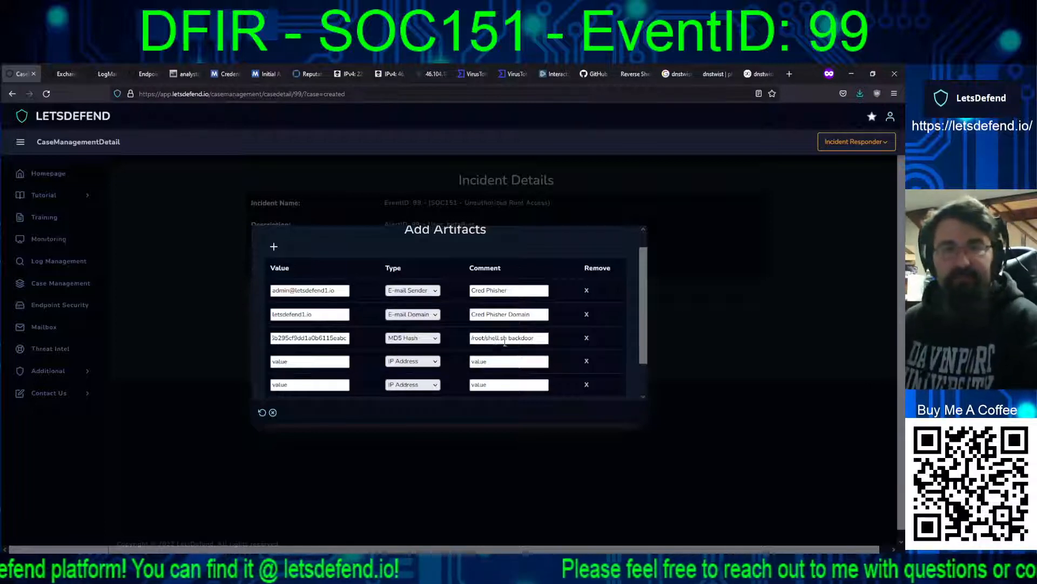
pyautogui.click(509, 338)
pyautogui.write('PERL')
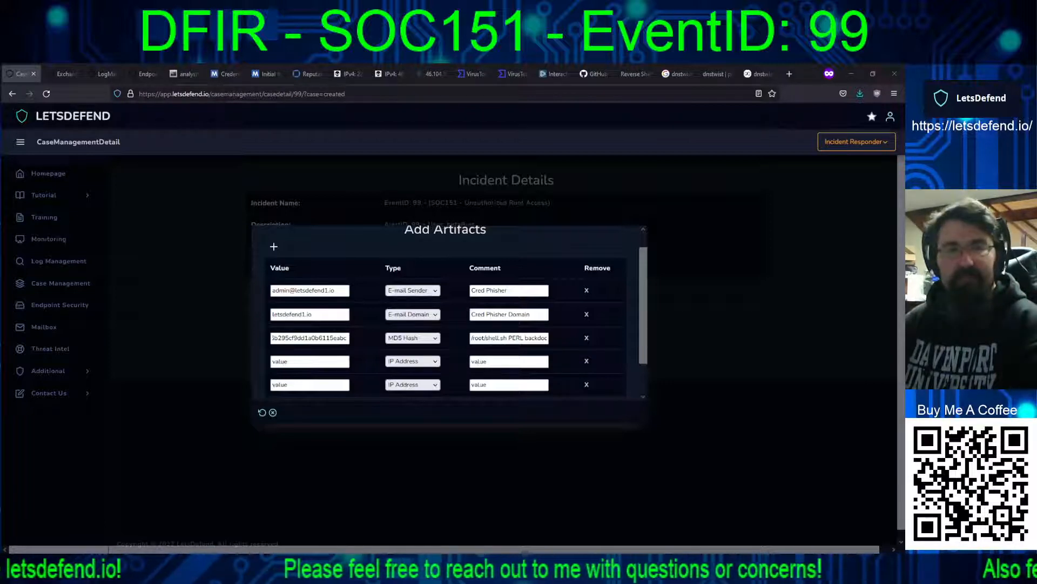
# Step: Fill the first IP Address artifact's value with the copied IP address that begins with 46.104
pyautogui.click(300, 365)
pyautogui.write('46.104.16.215')
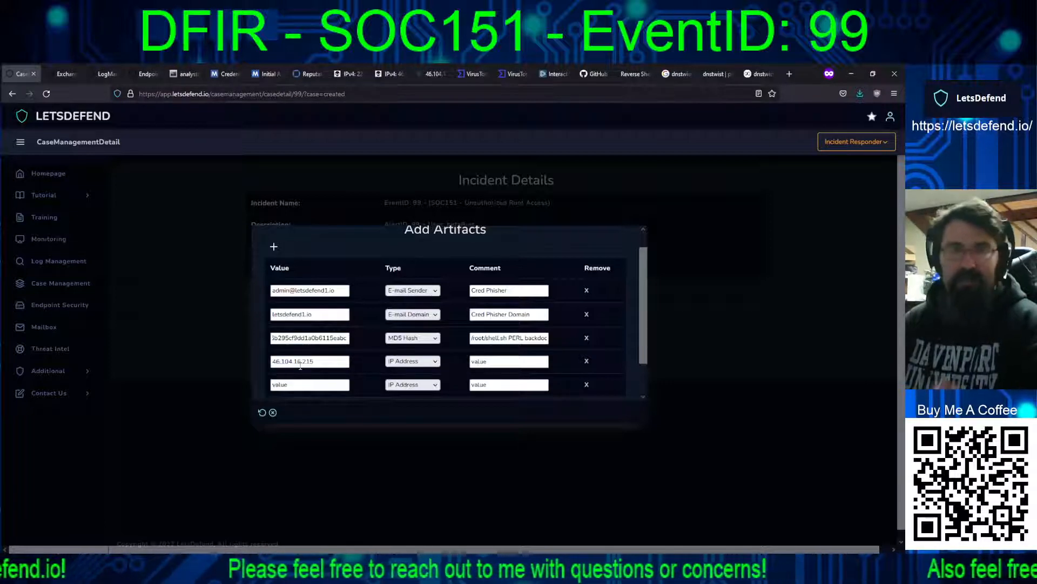